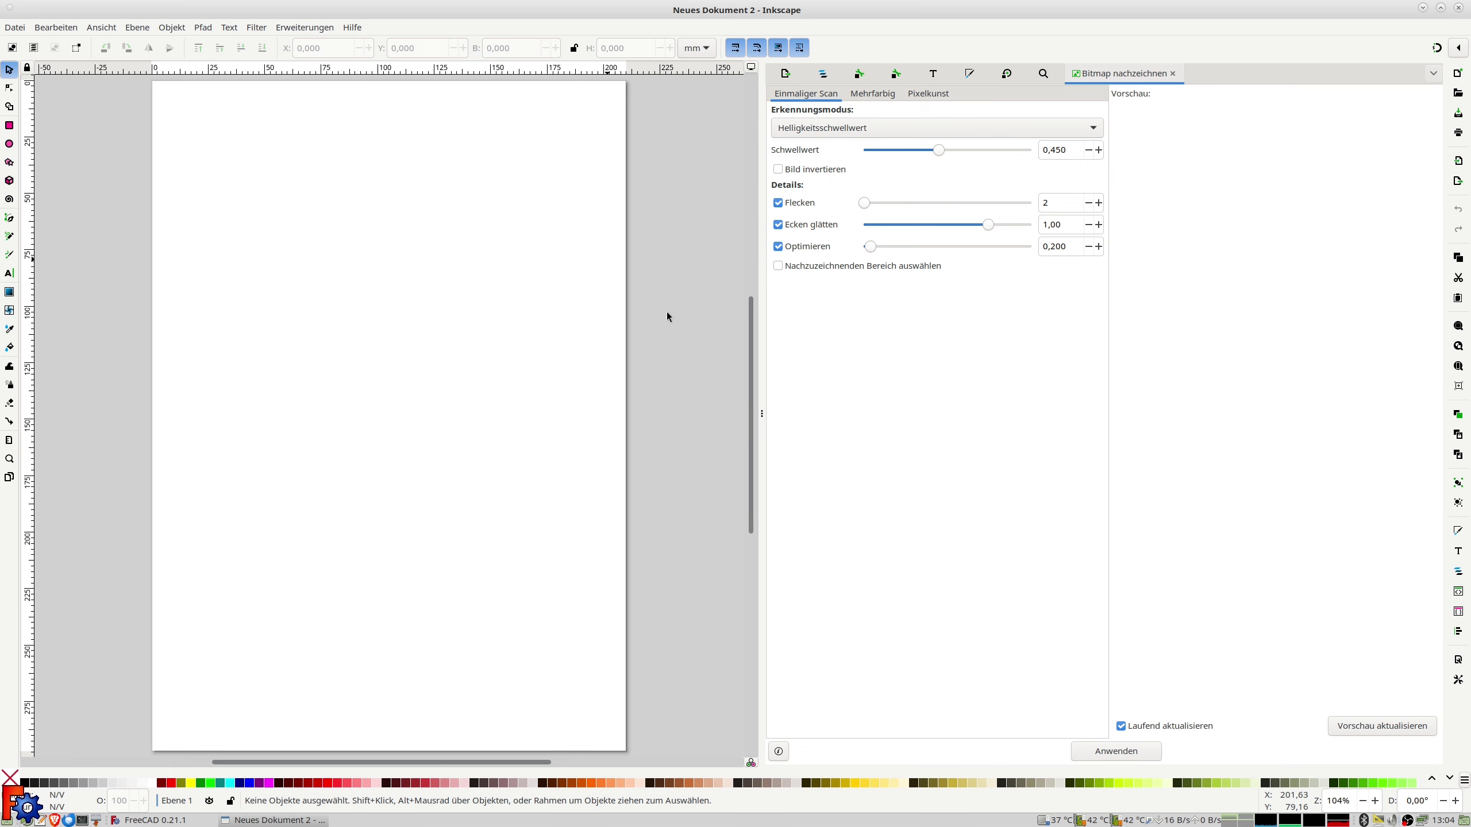
# Import bunny-155674_1280.png into the Inkscape document as an embedded bitmap.
pyautogui.click(19, 28)
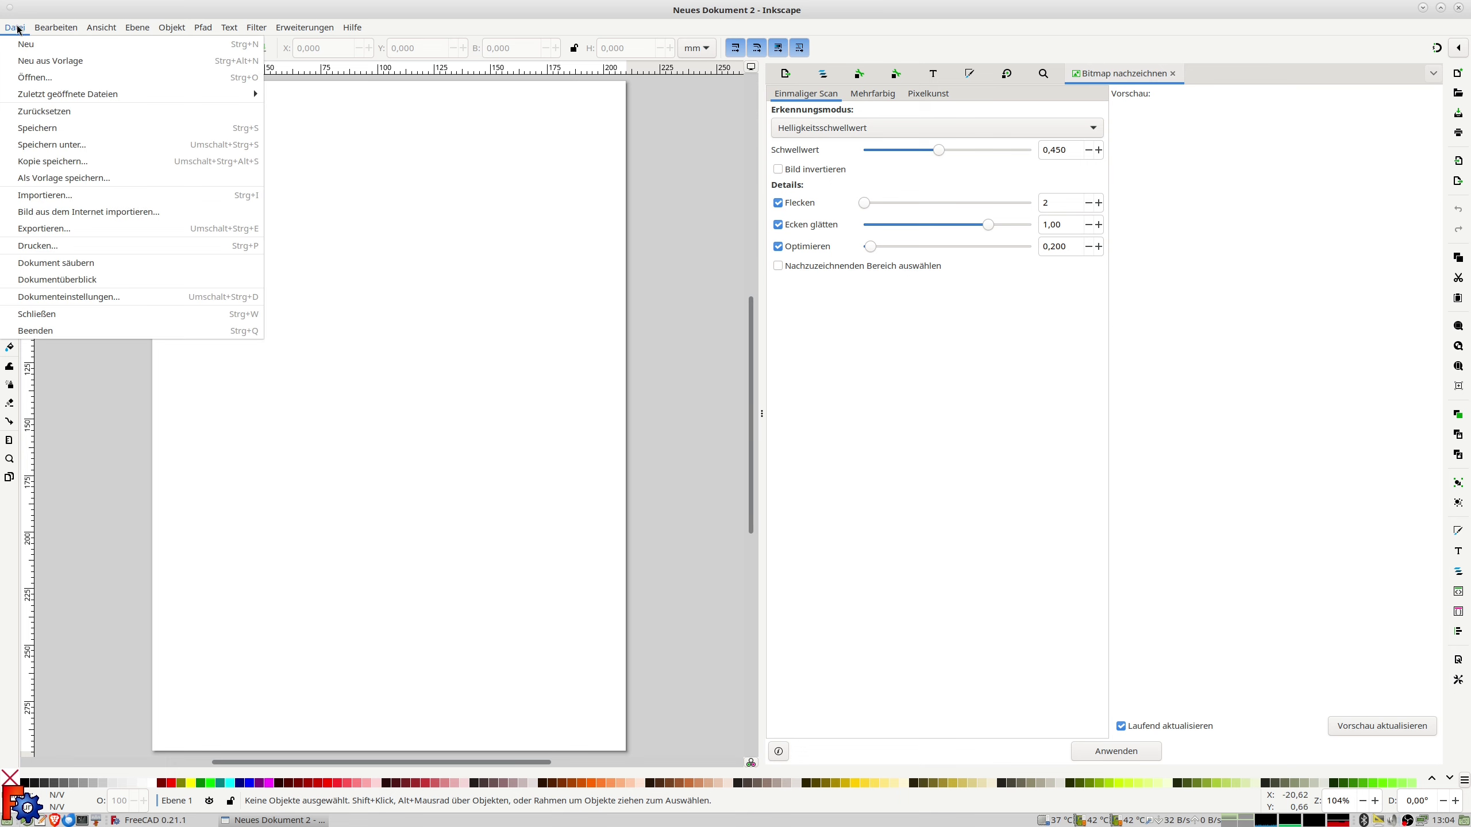
pyautogui.click(85, 197)
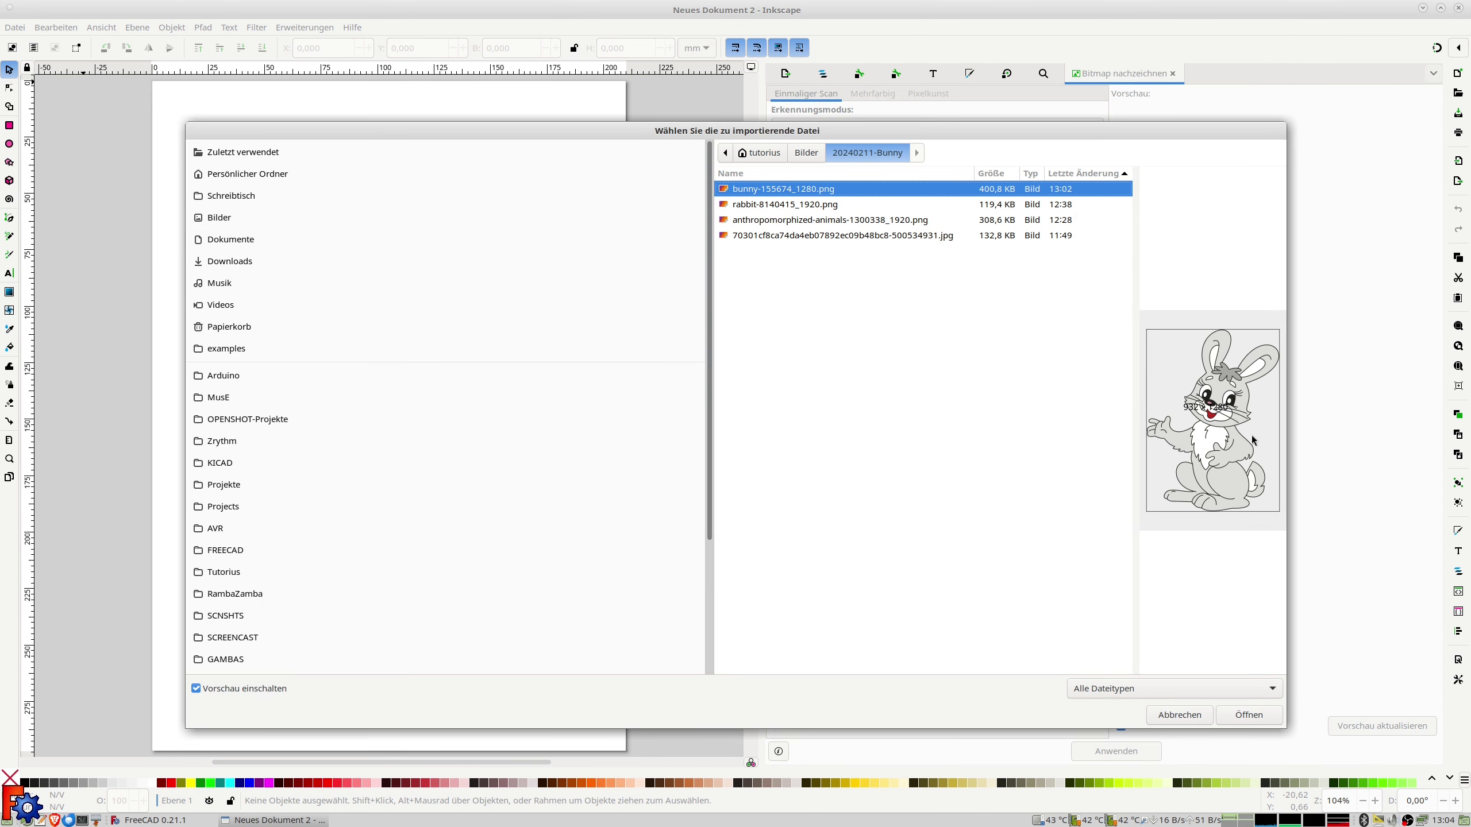
pyautogui.click(1249, 714)
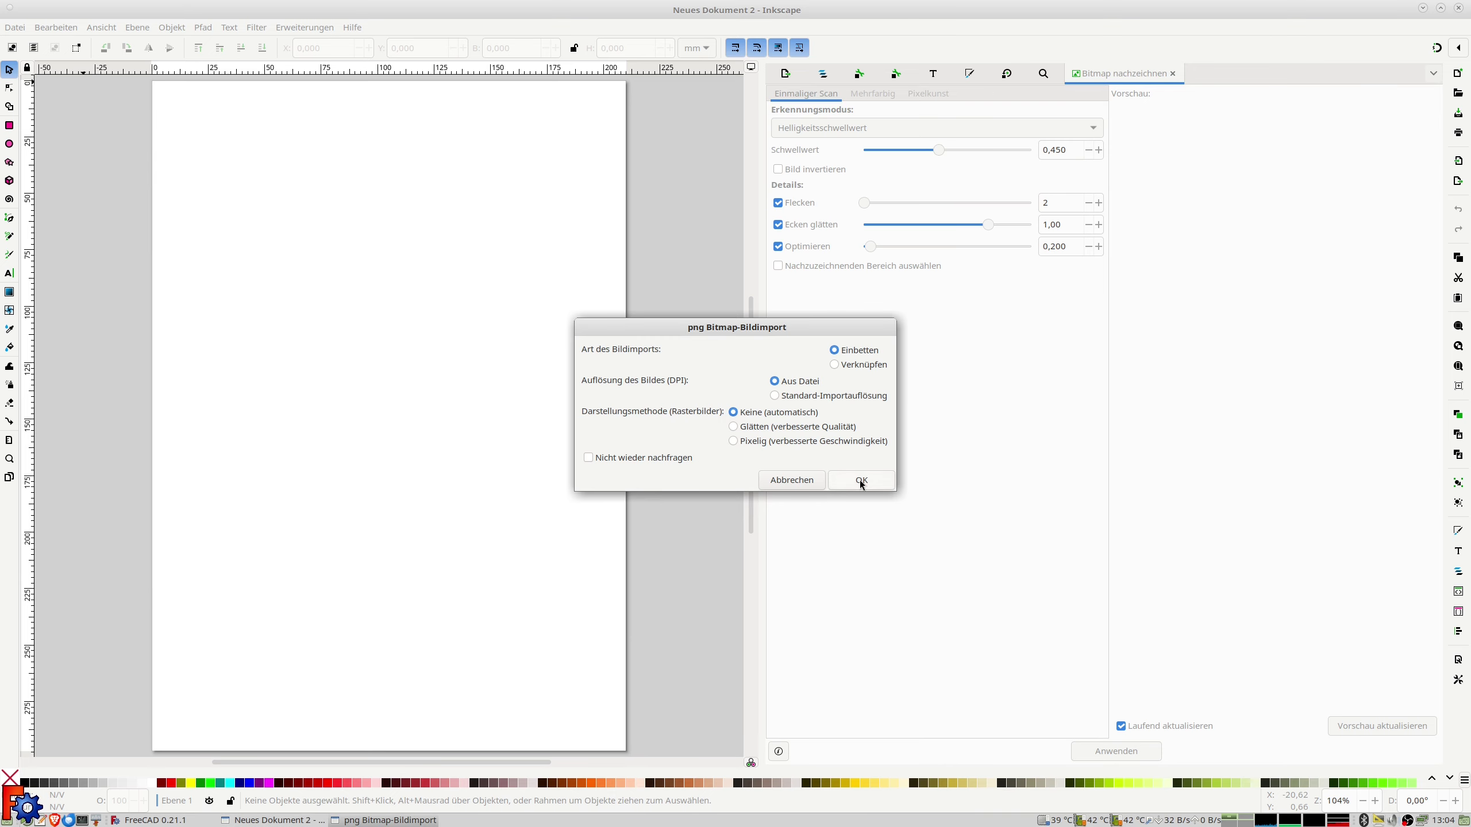
pyautogui.click(861, 481)
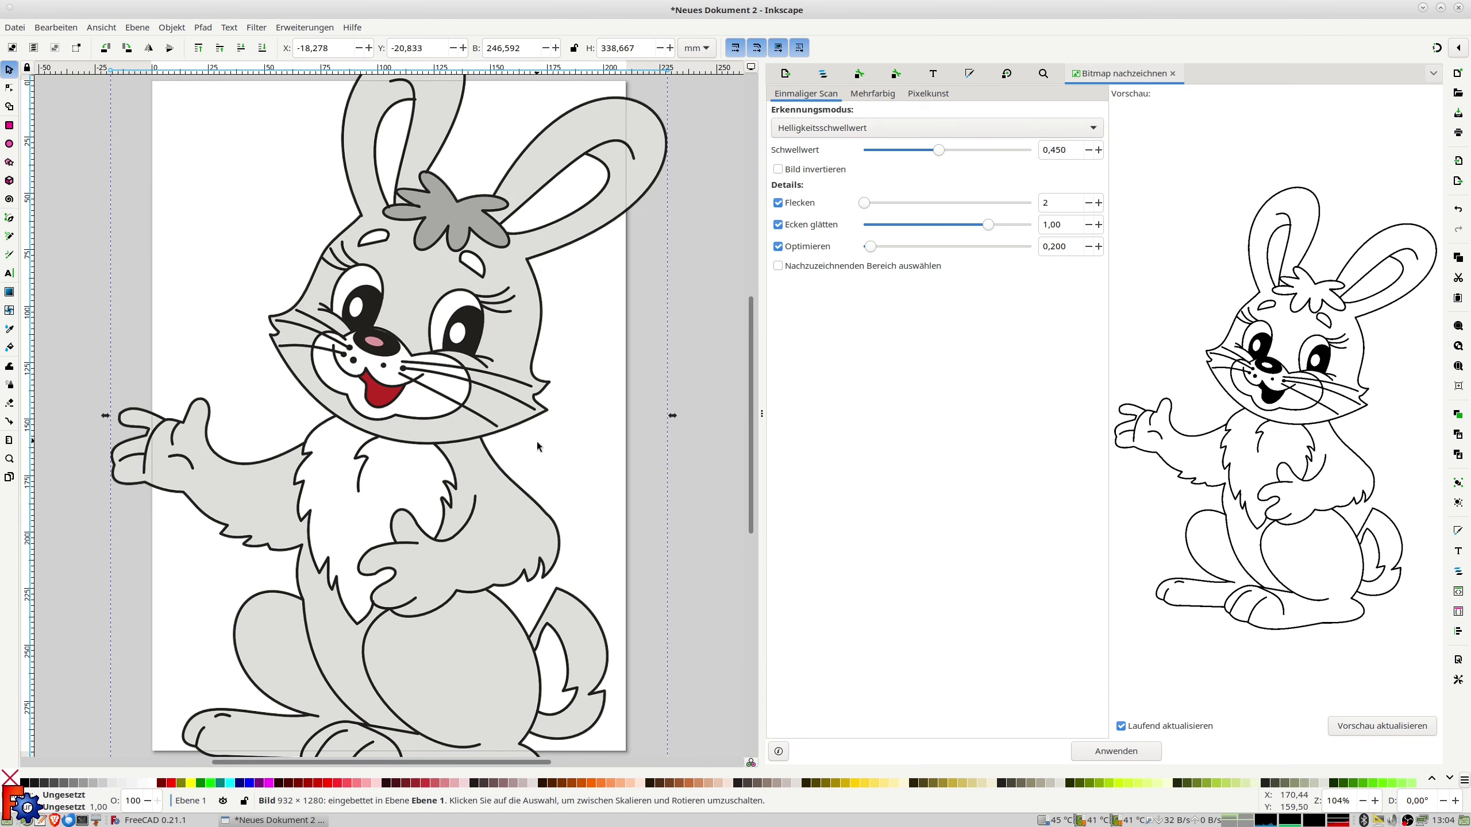
# Scale the bunny image down to fit the page at about 203,844 × 279,958 mm, then reselect it.
pyautogui.keyDown('ctrl'); pyautogui.scroll(-2, 537, 442); pyautogui.keyUp('ctrl')
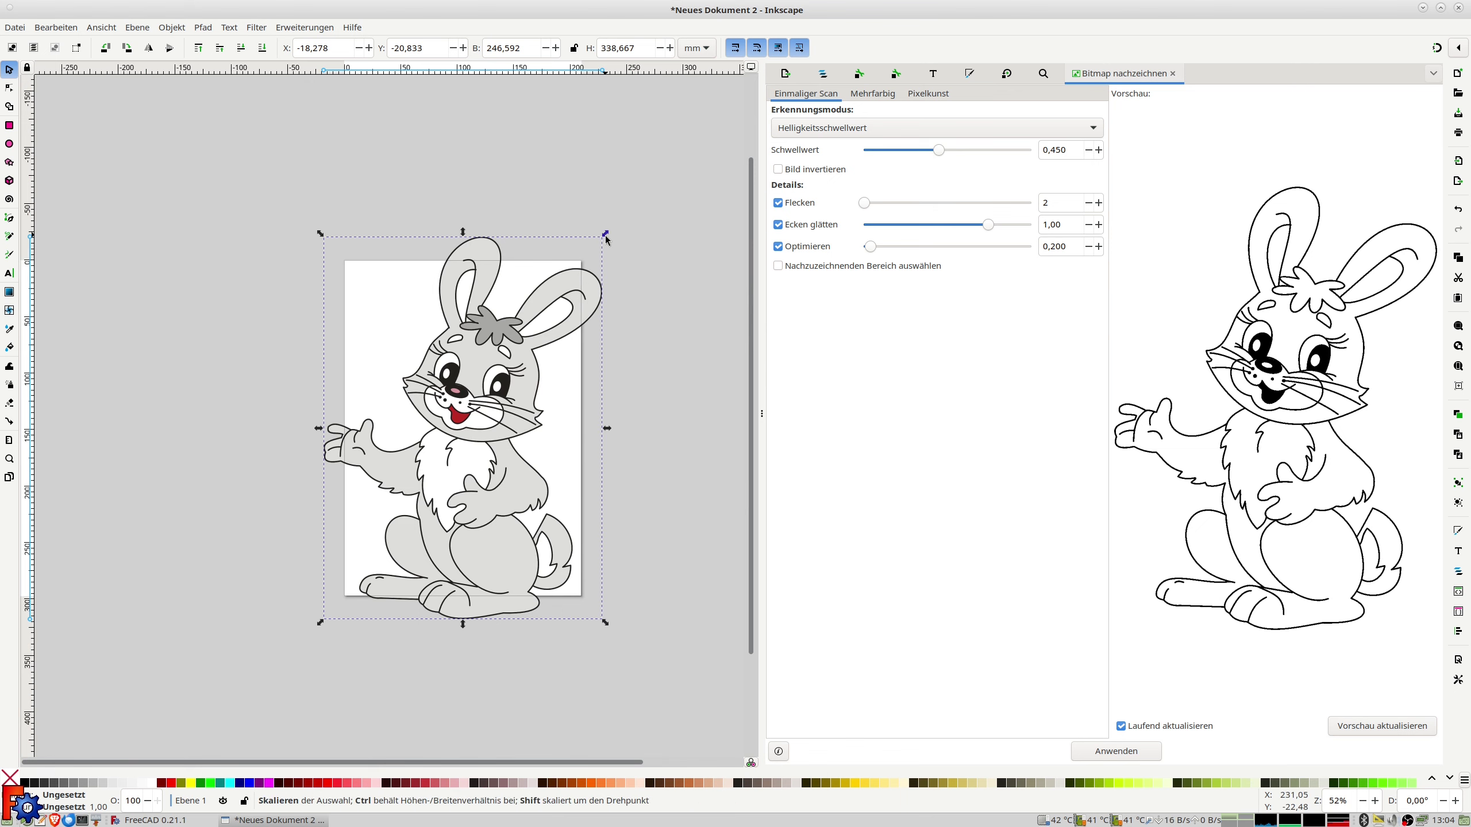
pyautogui.moveTo(606, 233); pyautogui.dragTo(576, 268)
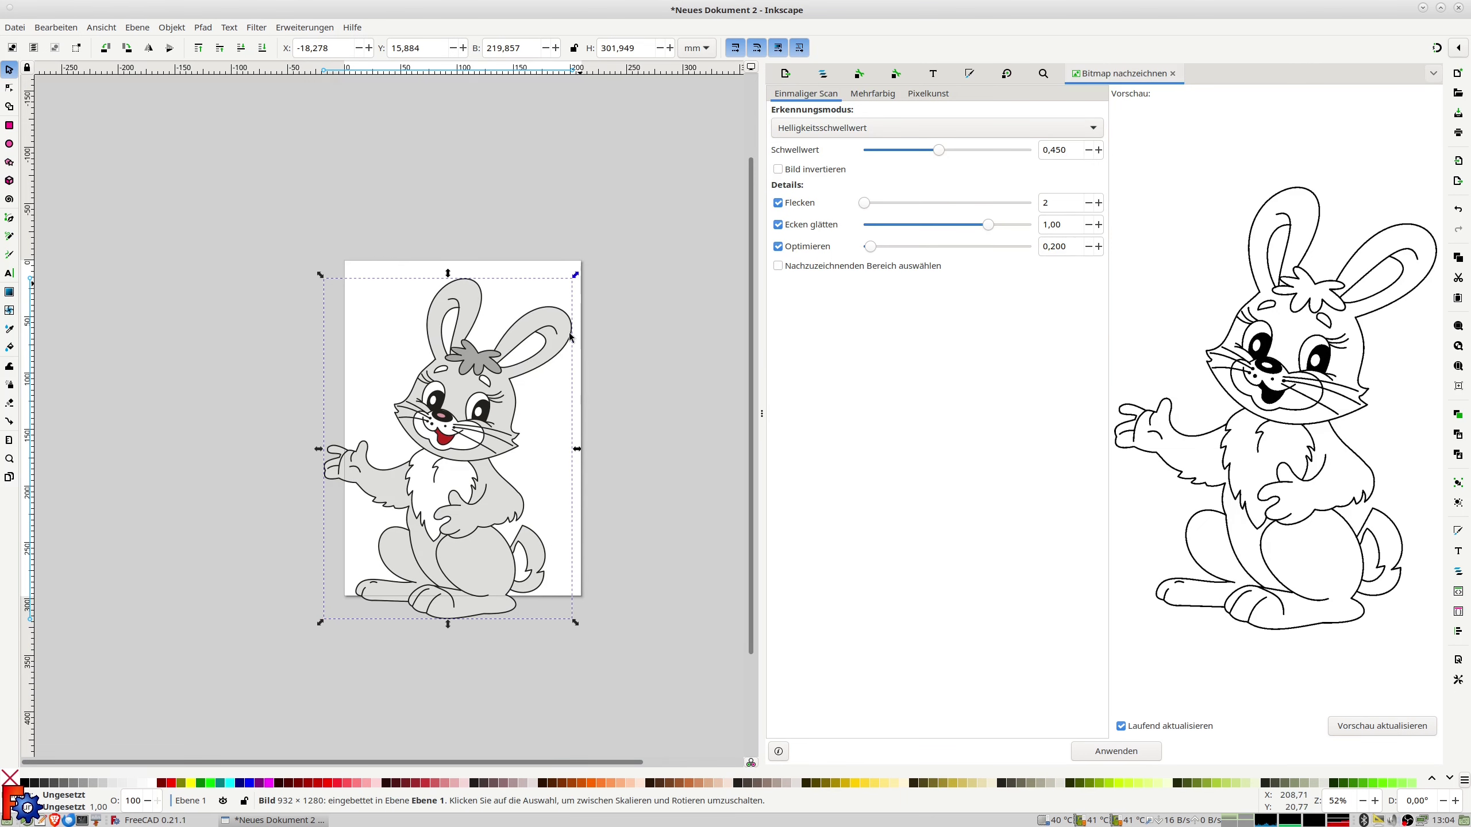
pyautogui.moveTo(323, 632); pyautogui.dragTo(344, 608)
pyautogui.moveTo(577, 277); pyautogui.dragTo(582, 270)
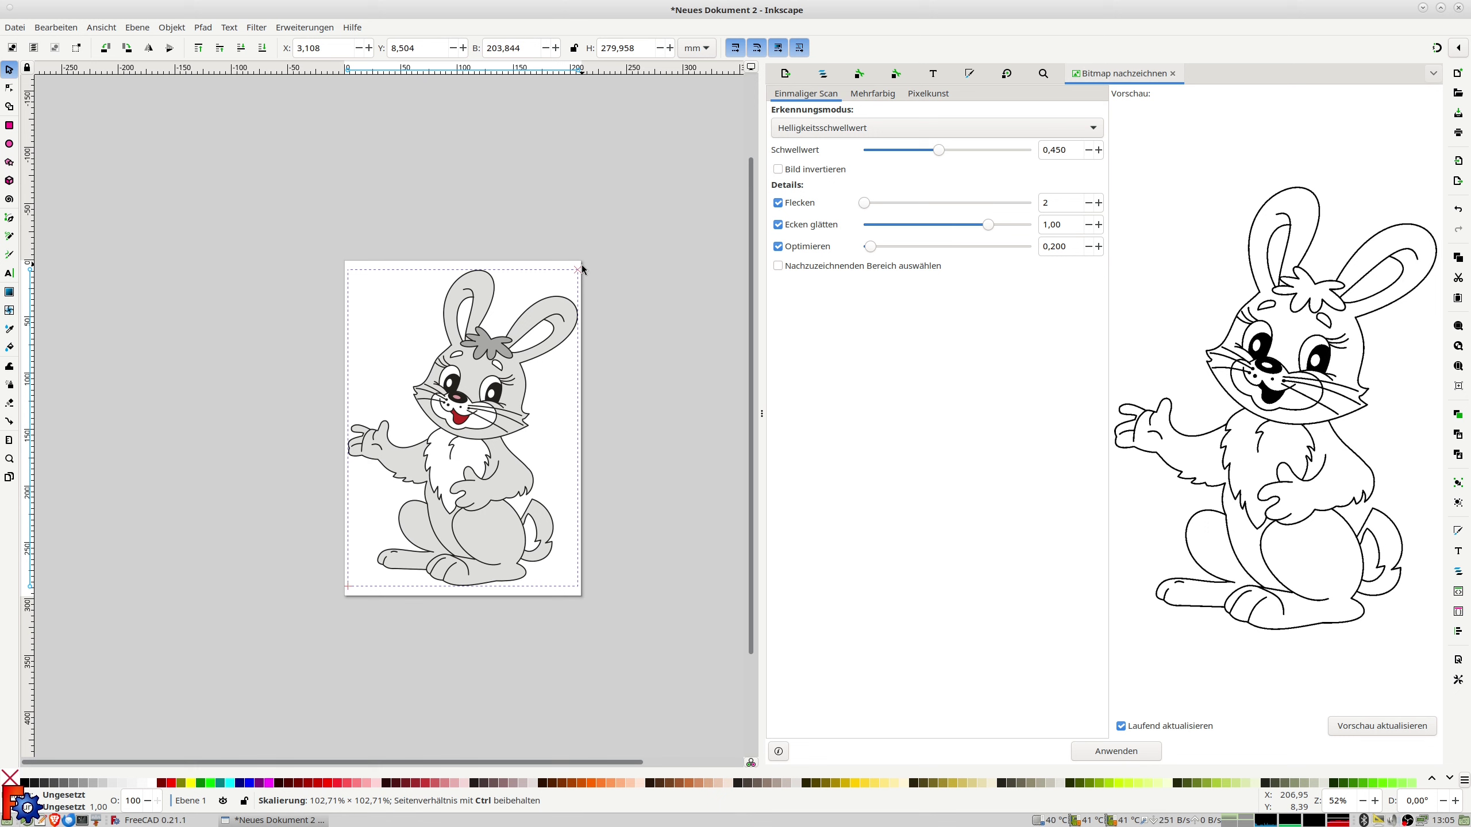
pyautogui.moveTo(582, 268); pyautogui.dragTo(582, 268)
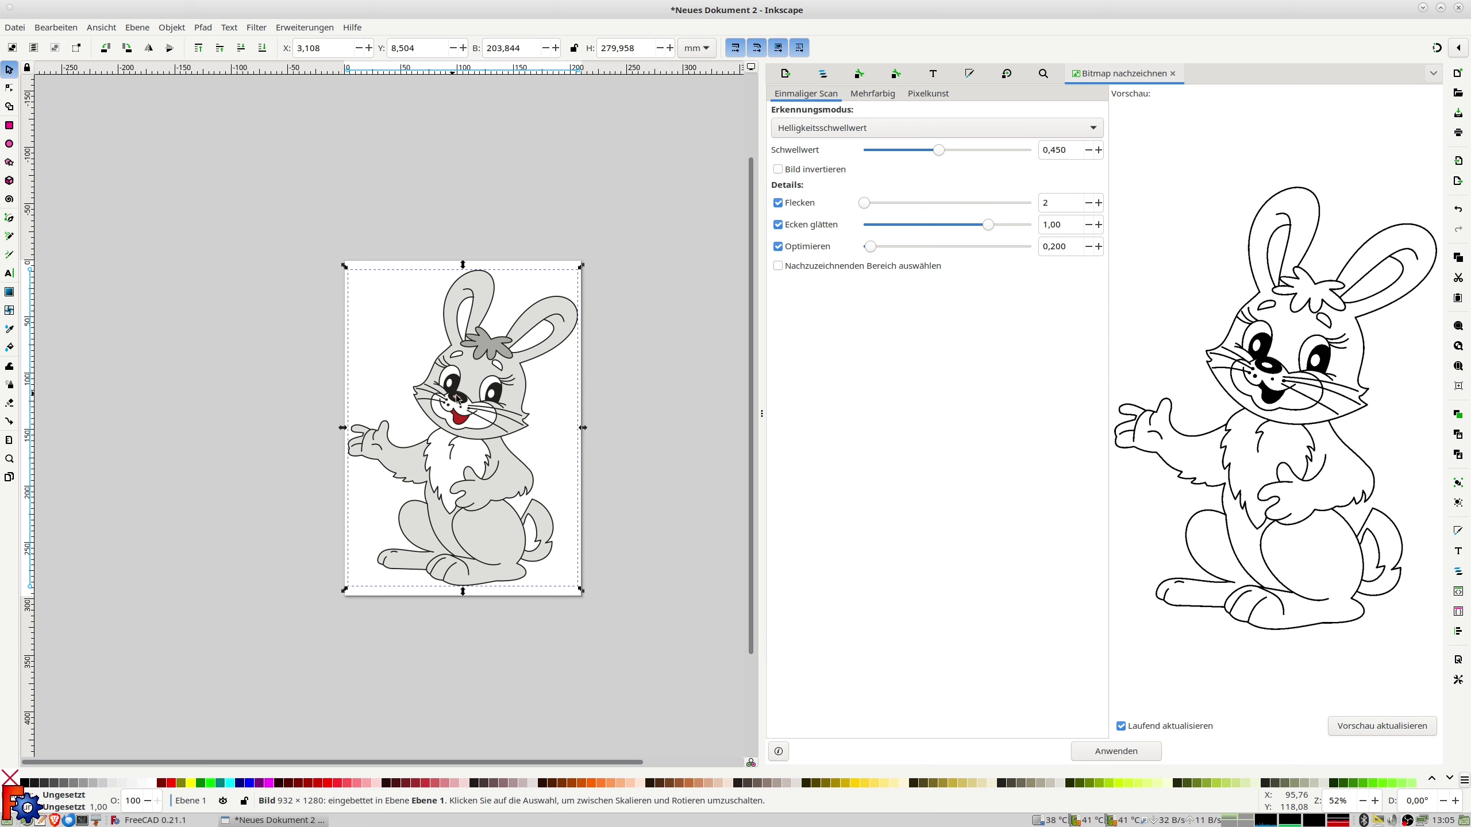
pyautogui.click(278, 366)
pyautogui.click(437, 452)
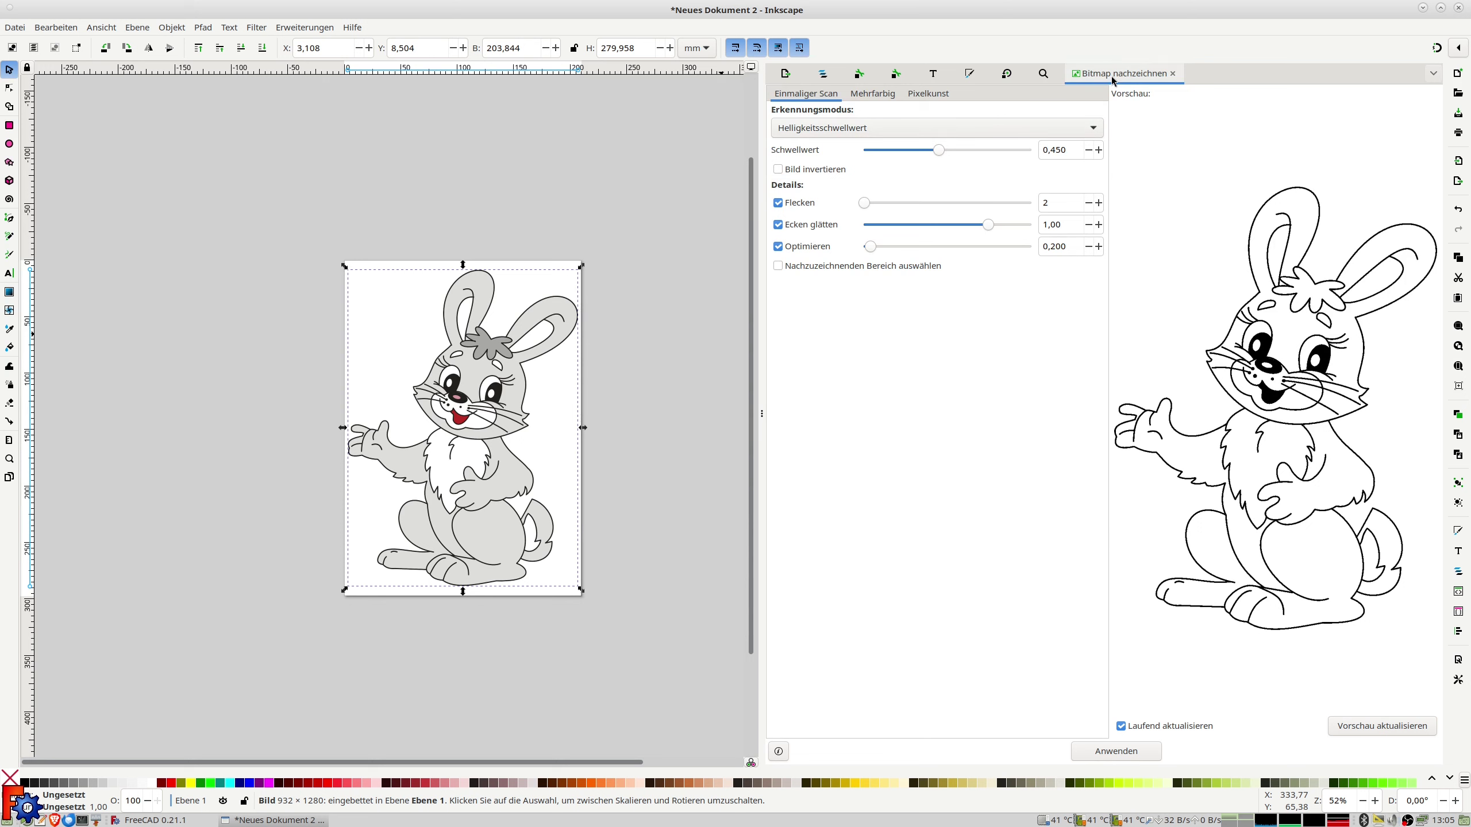
# Set the Trace Bitmap brightness threshold to about 0,434 for a clean black bunny outline.
pyautogui.click(202, 27)
pyautogui.click(202, 27)
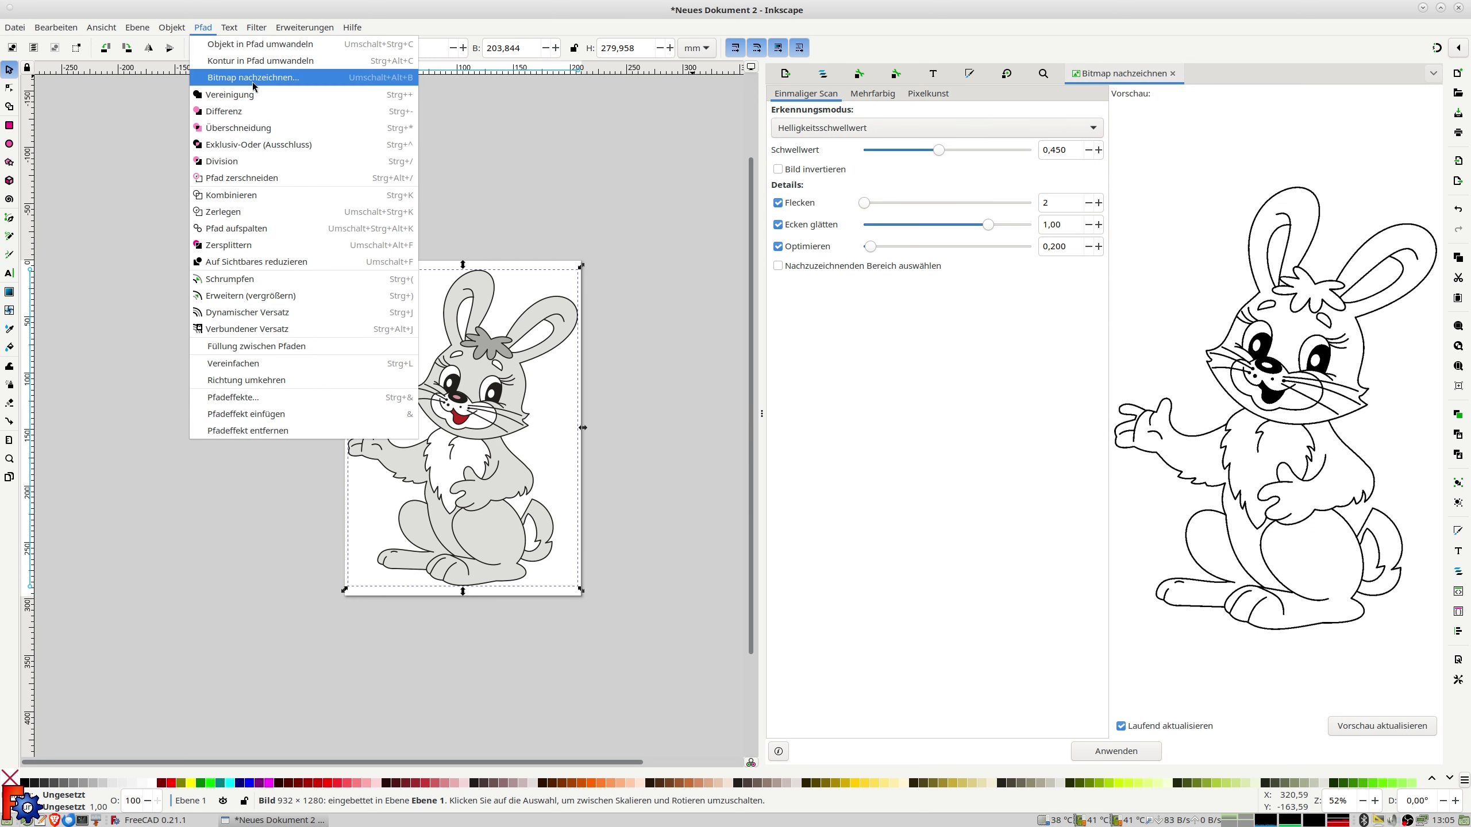
pyautogui.click(253, 80)
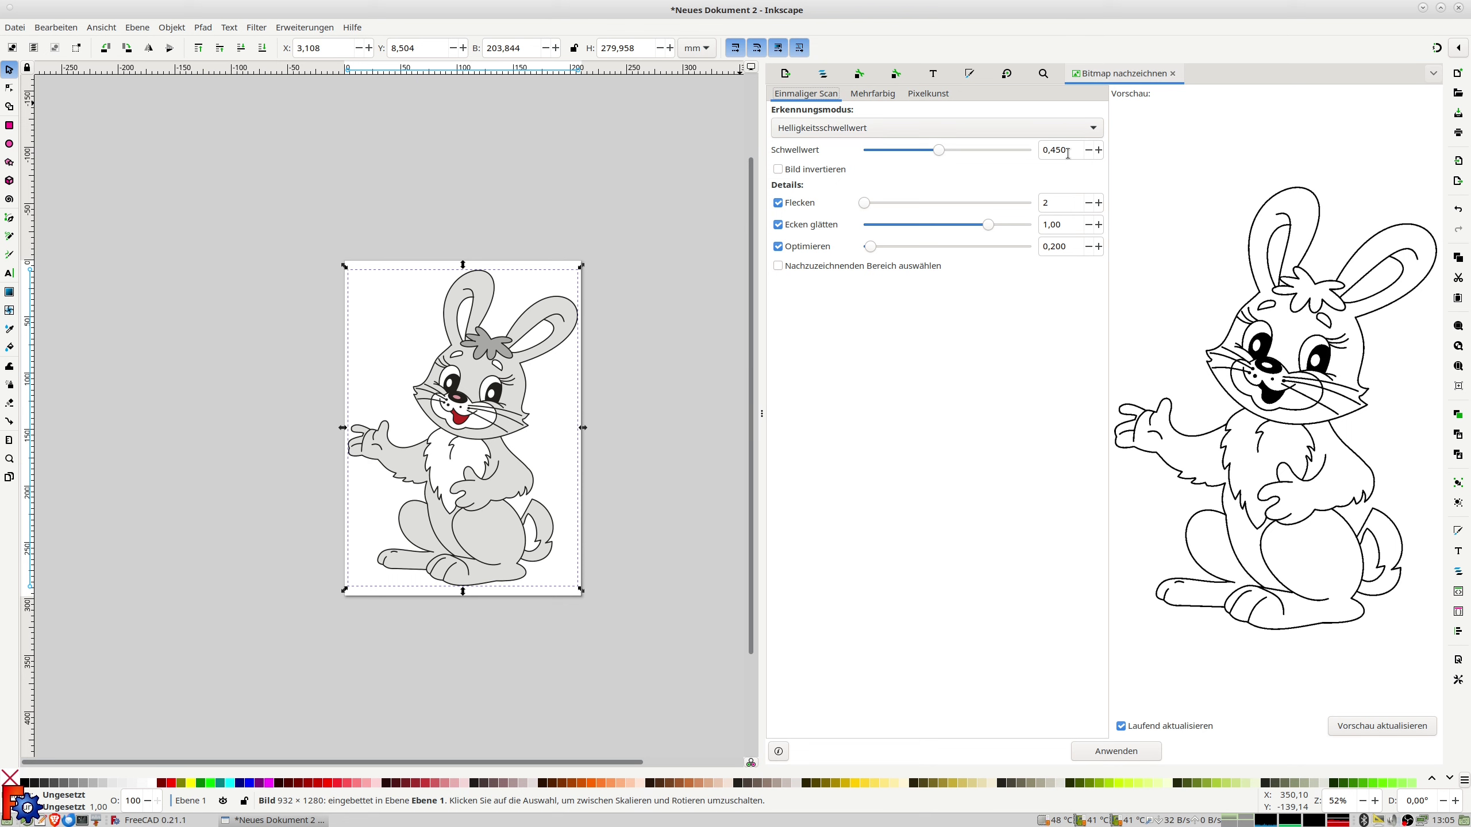
pyautogui.moveTo(939, 149)
pyautogui.mouseDown()
pyautogui.moveTo(1027, 156)
pyautogui.moveTo(974, 154)
pyautogui.mouseUp()
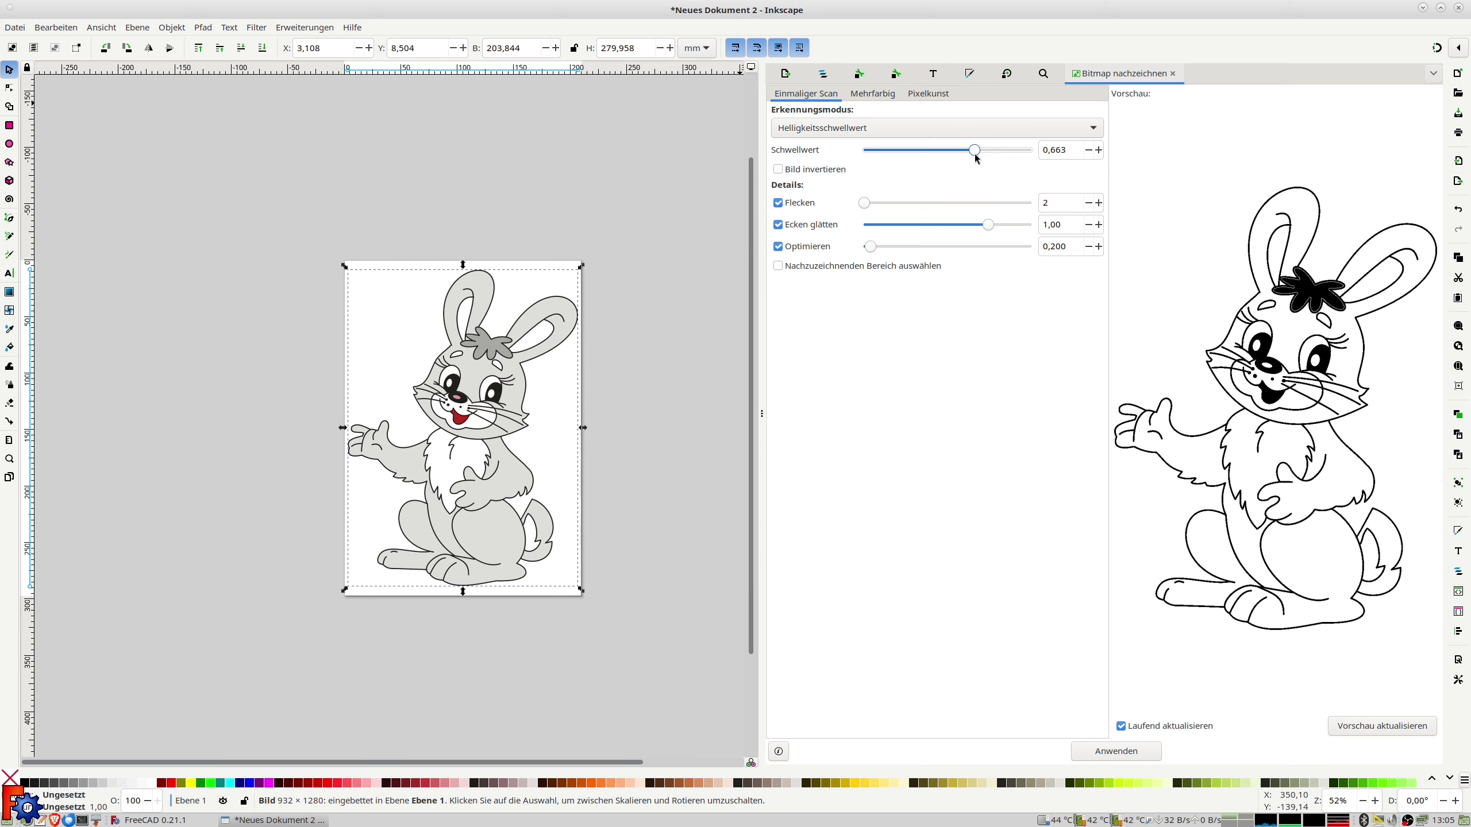
pyautogui.moveTo(974, 154)
pyautogui.mouseDown()
pyautogui.moveTo(834, 156)
pyautogui.moveTo(925, 158)
pyautogui.mouseUp()
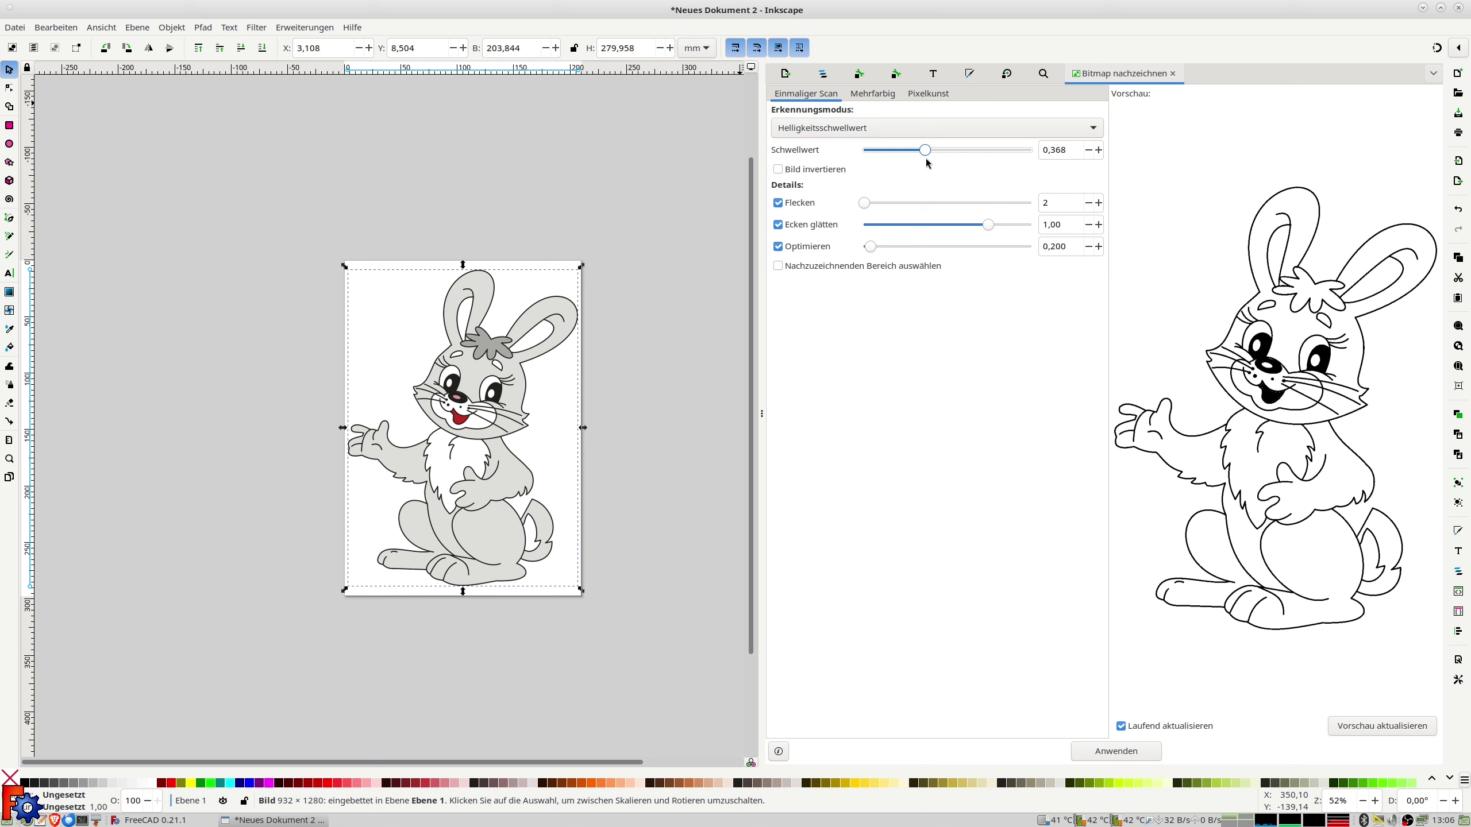
pyautogui.moveTo(927, 161); pyautogui.dragTo(934, 160)
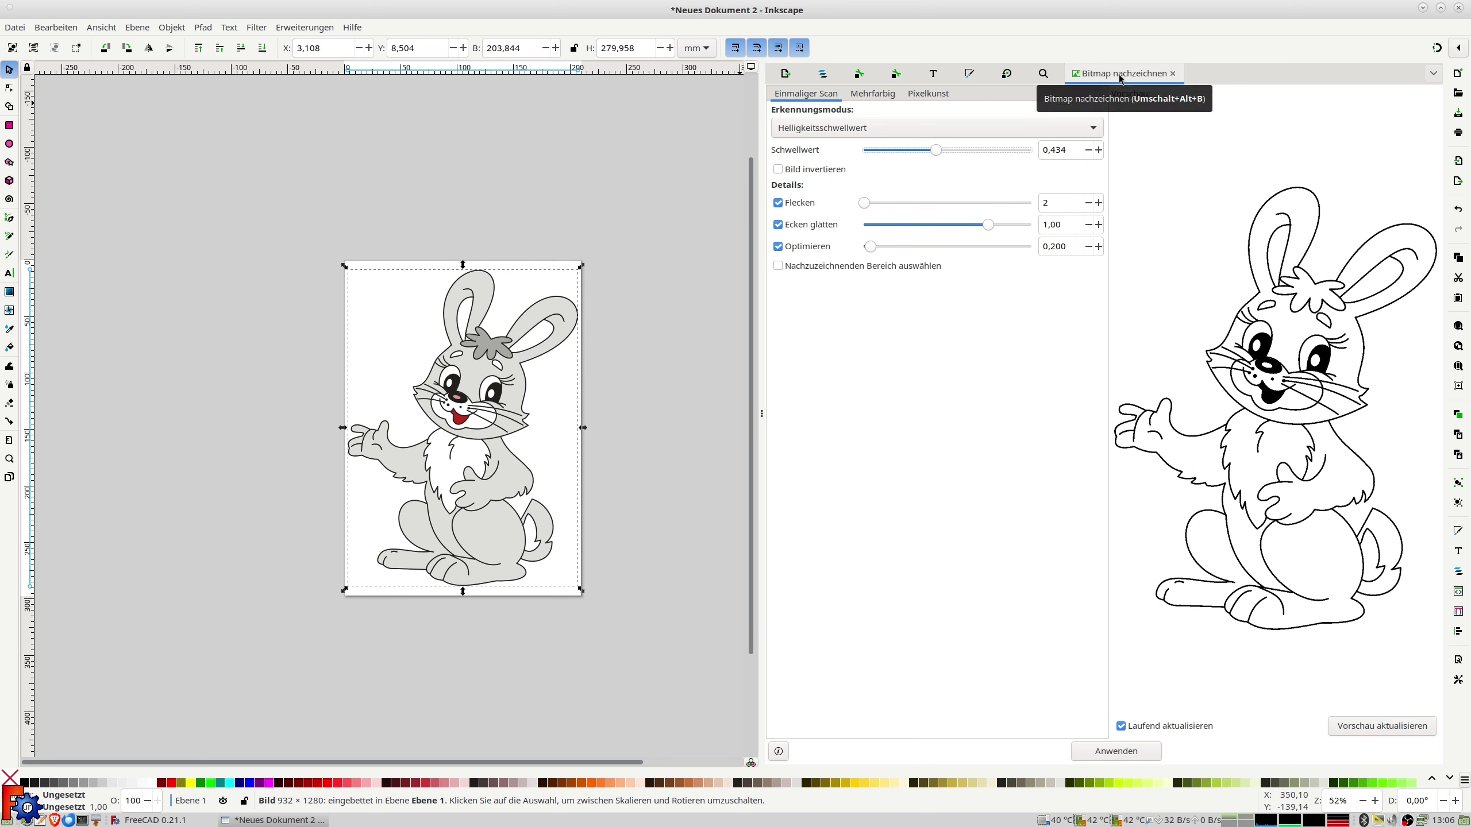
pyautogui.click(841, 133)
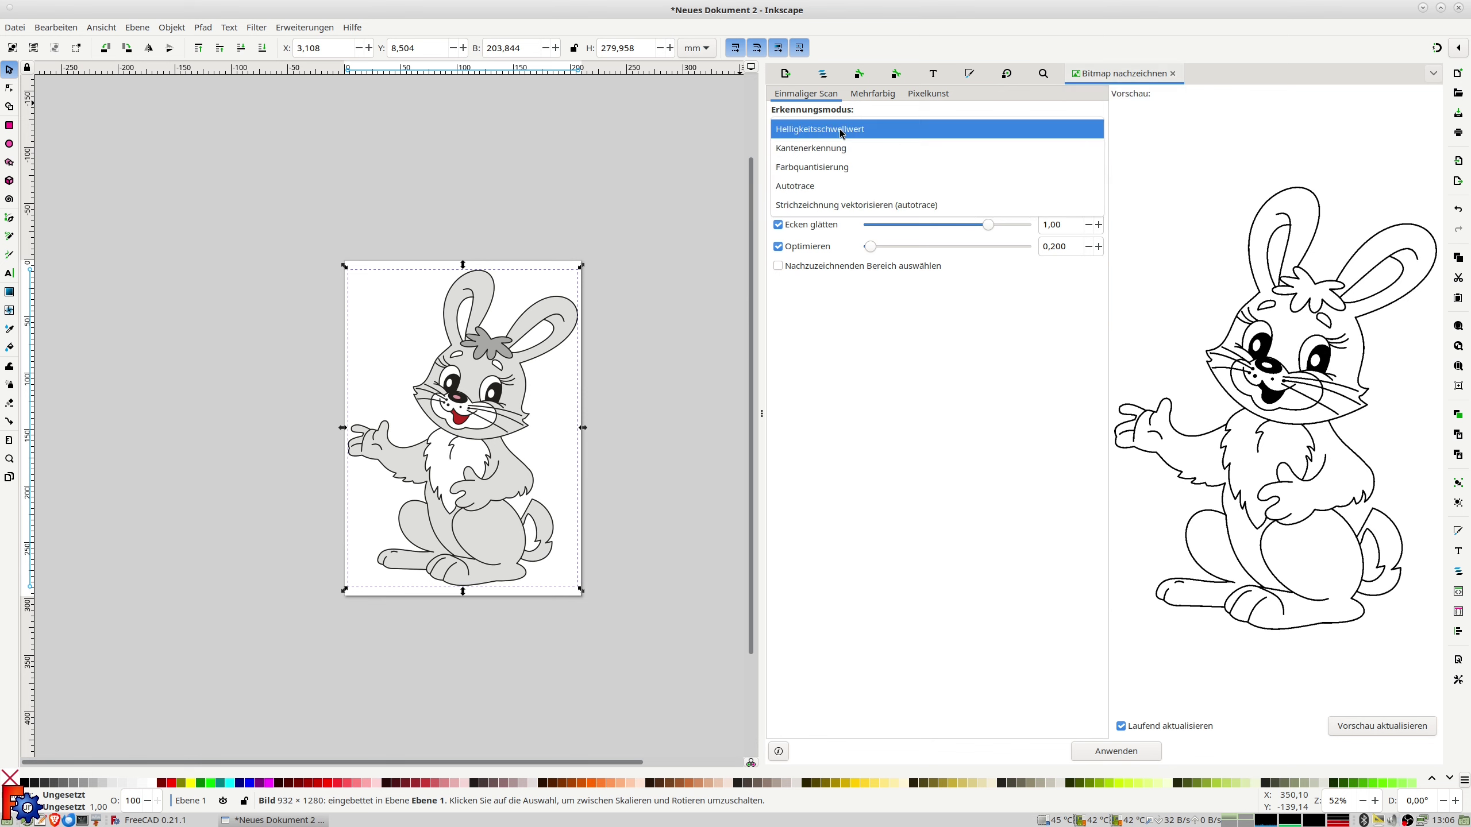
pyautogui.click(827, 148)
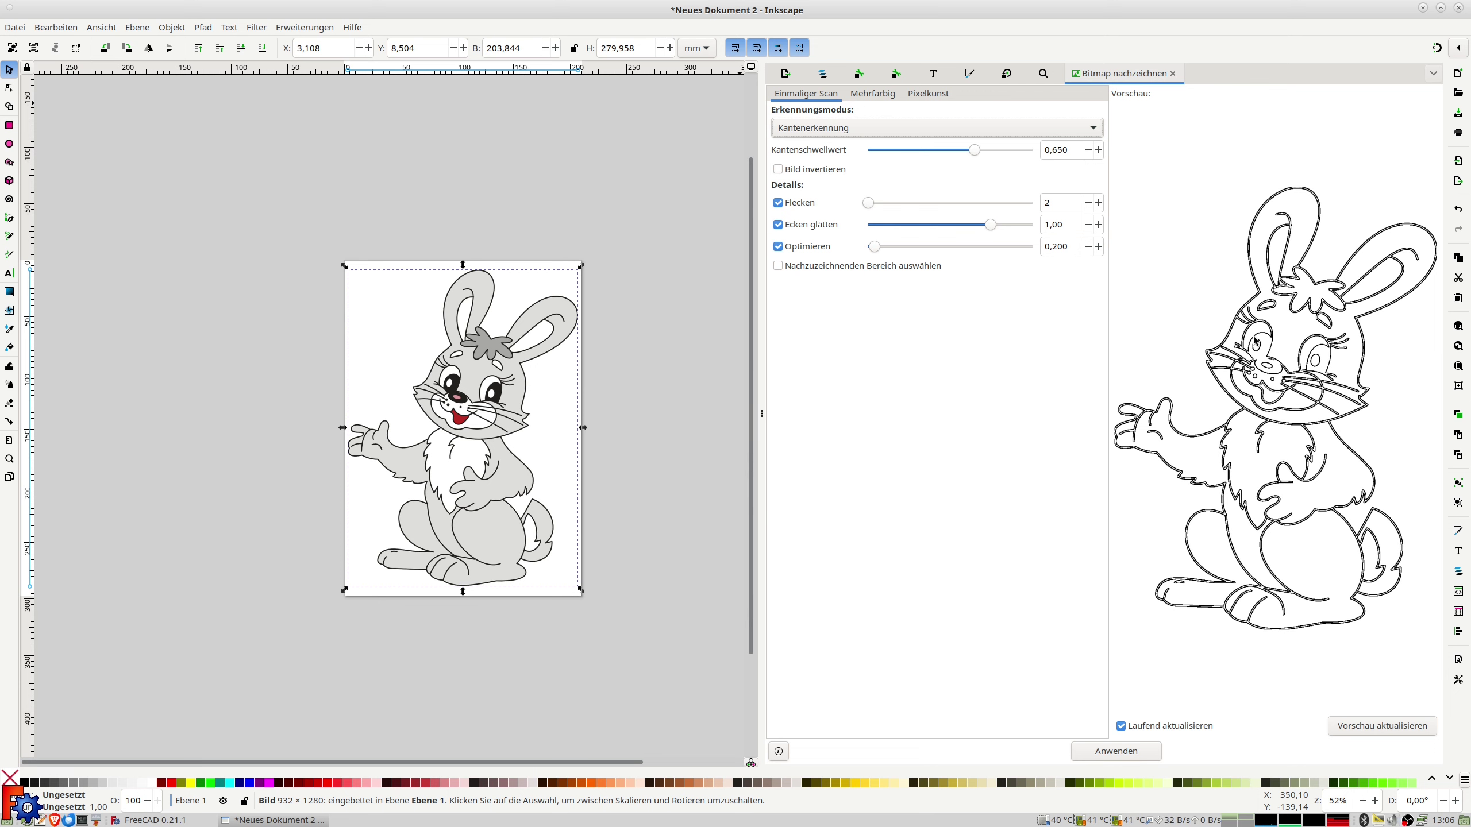
pyautogui.click(830, 131)
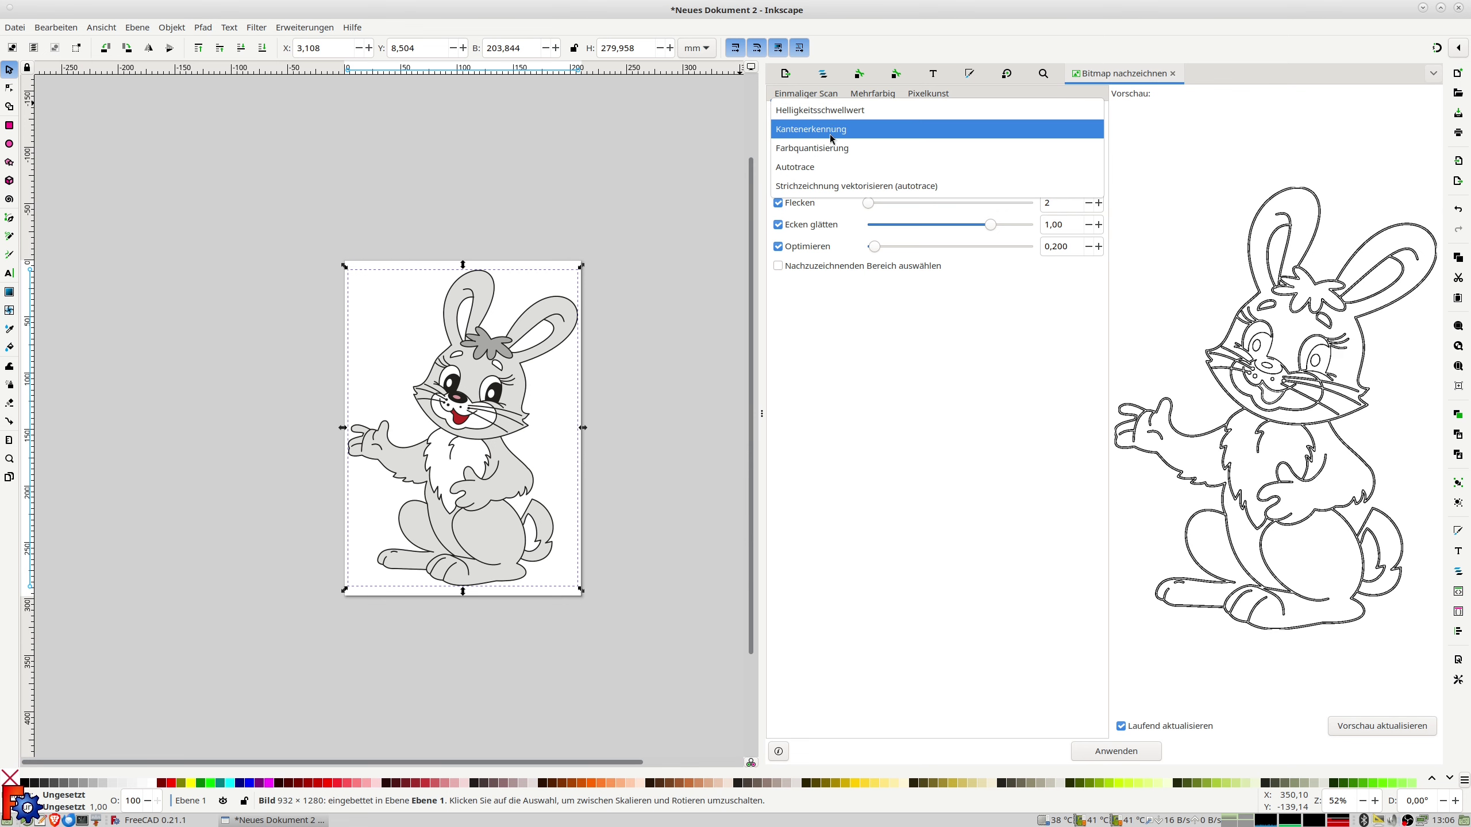
pyautogui.click(830, 150)
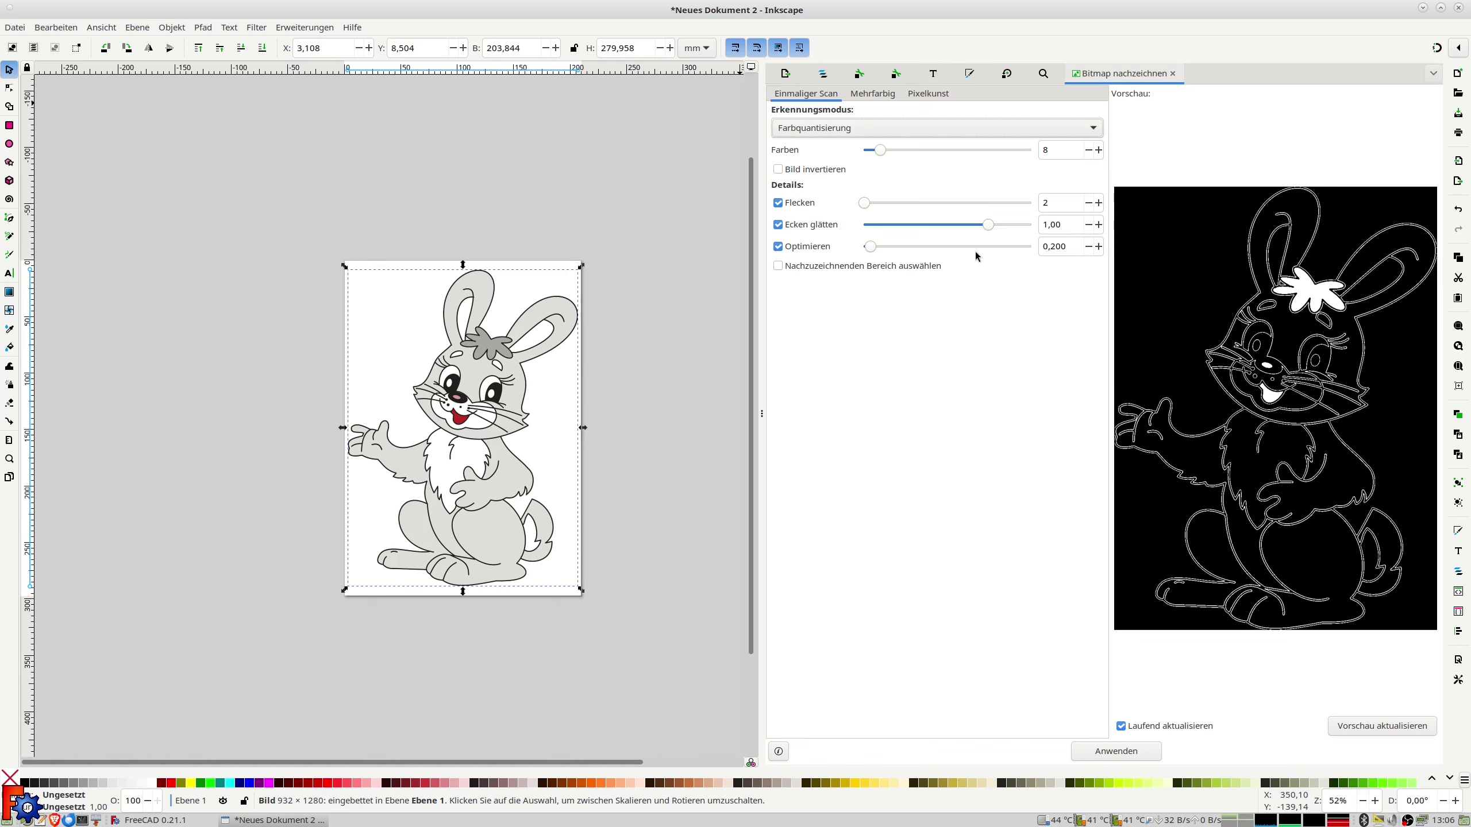
pyautogui.click(796, 174)
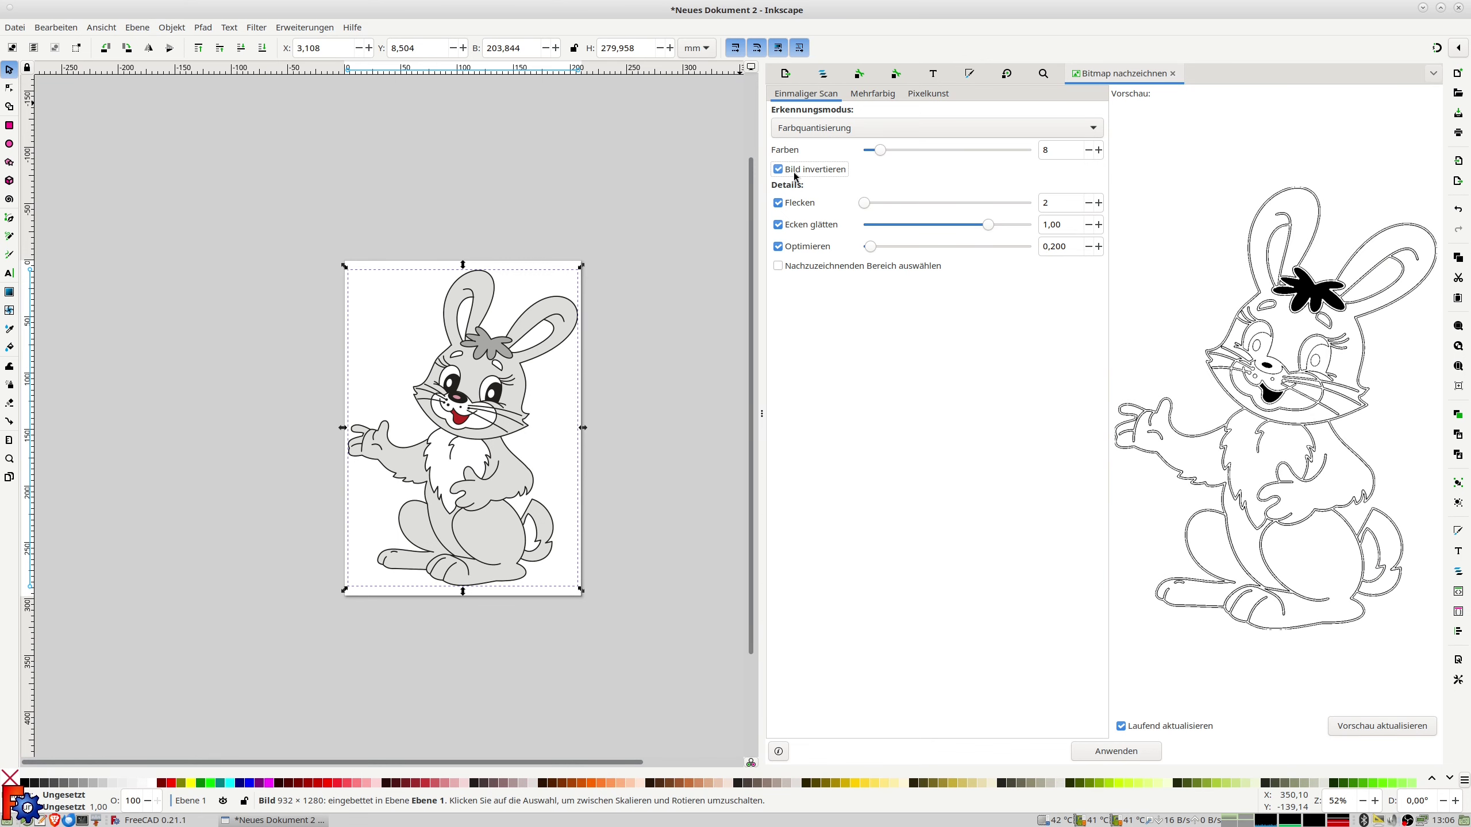
pyautogui.click(796, 174)
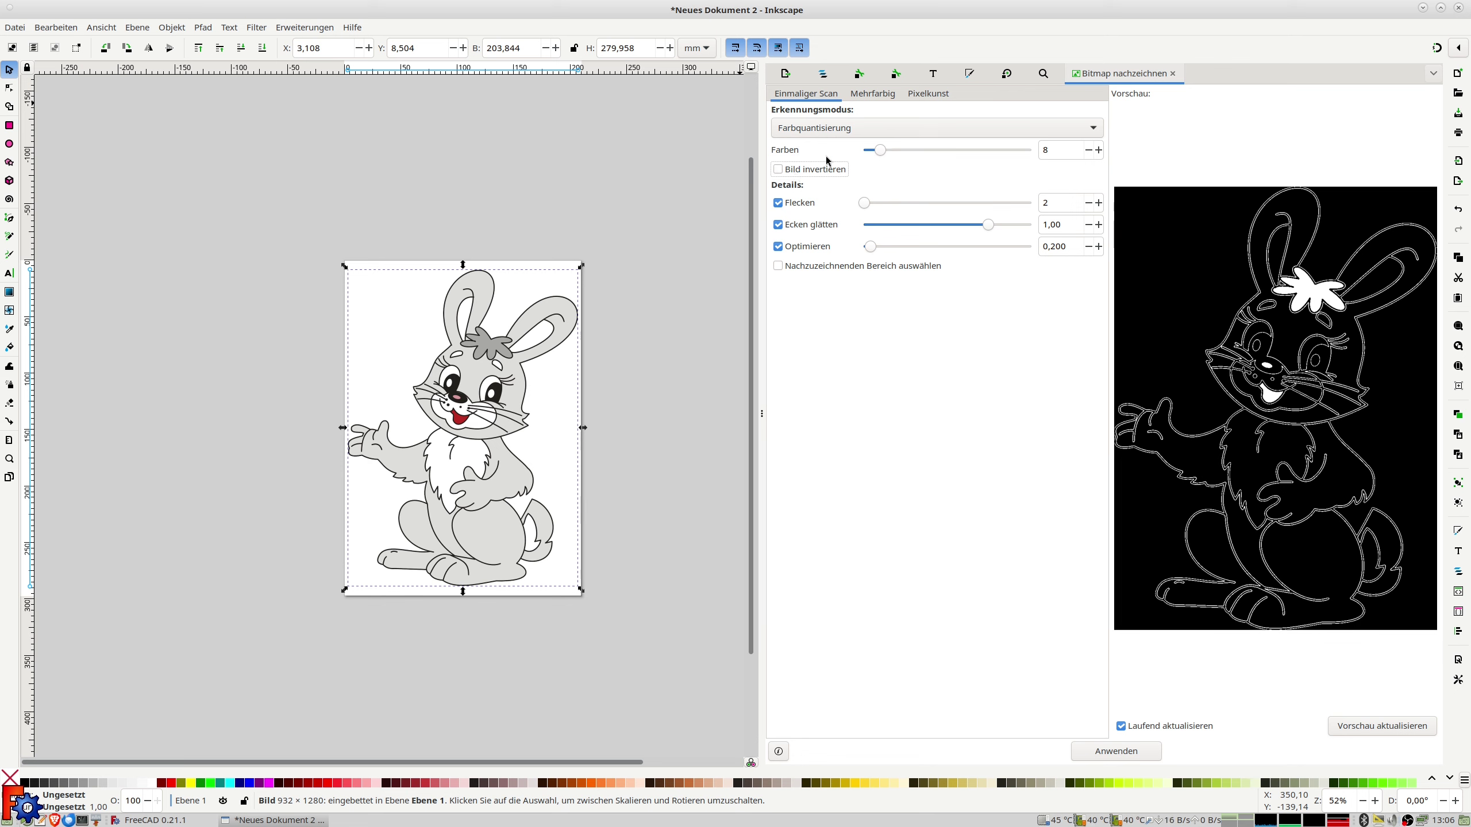
pyautogui.click(816, 132)
pyautogui.click(815, 148)
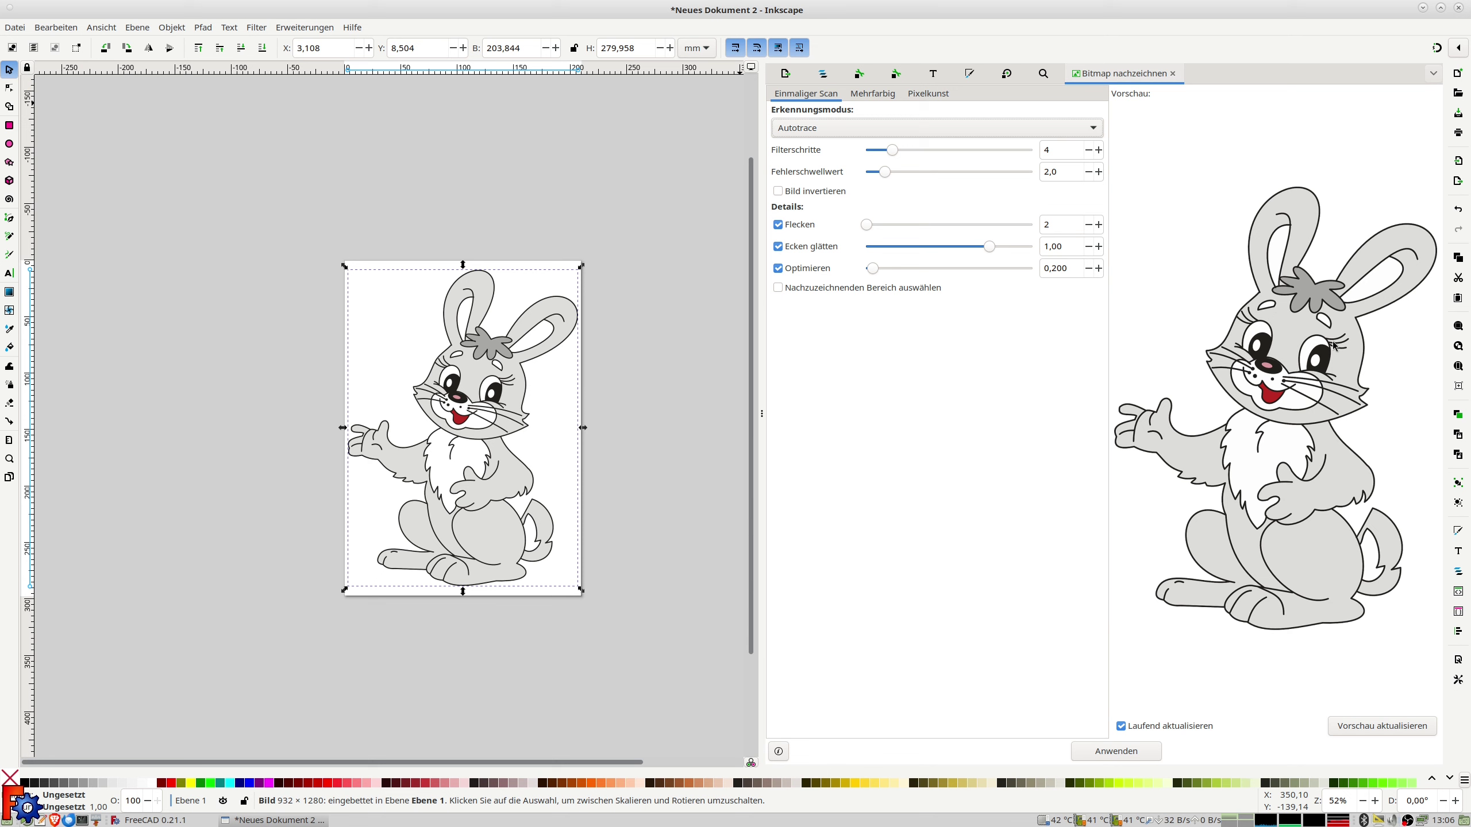
pyautogui.click(820, 130)
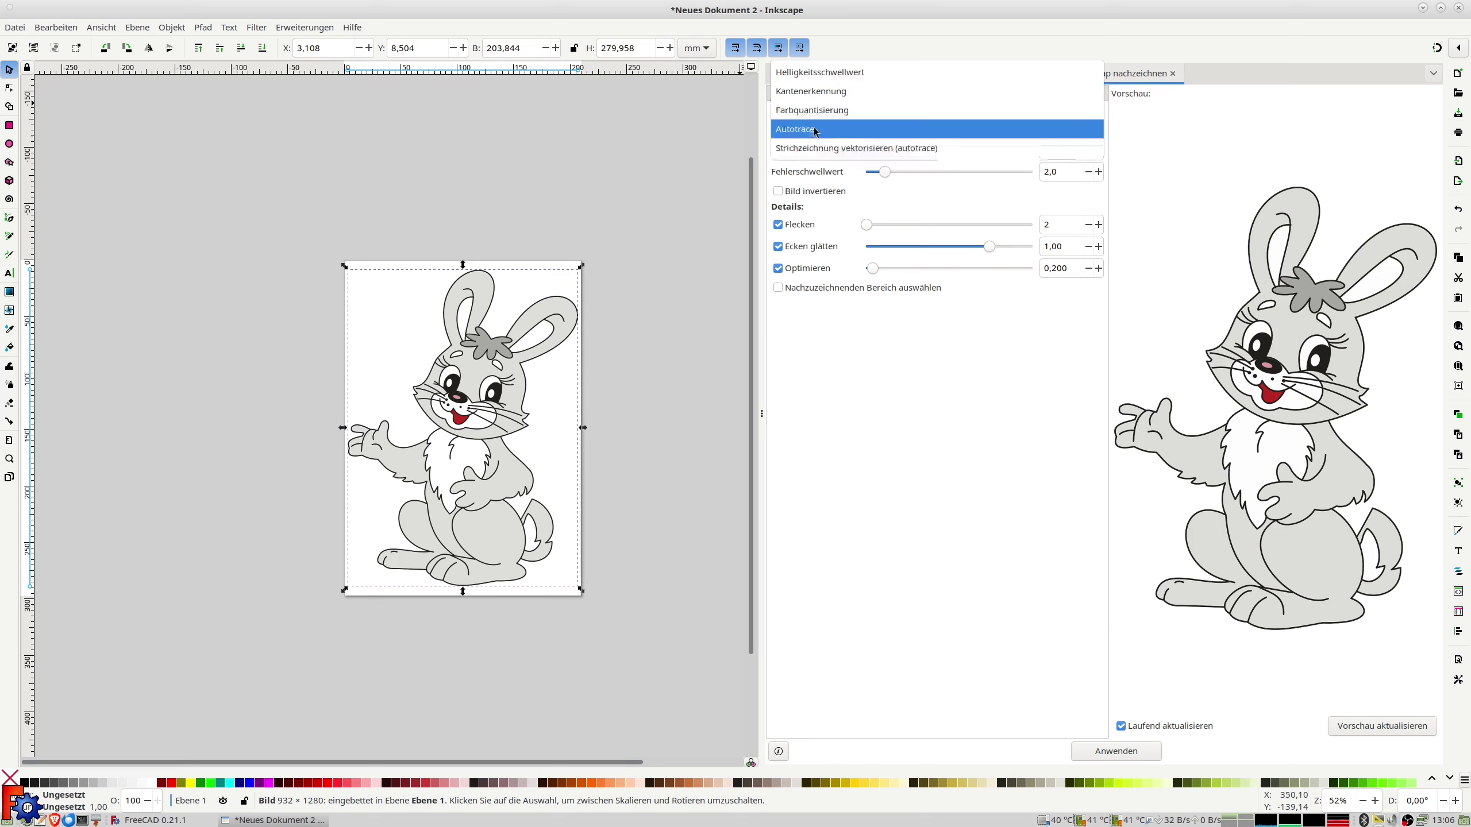
pyautogui.click(818, 74)
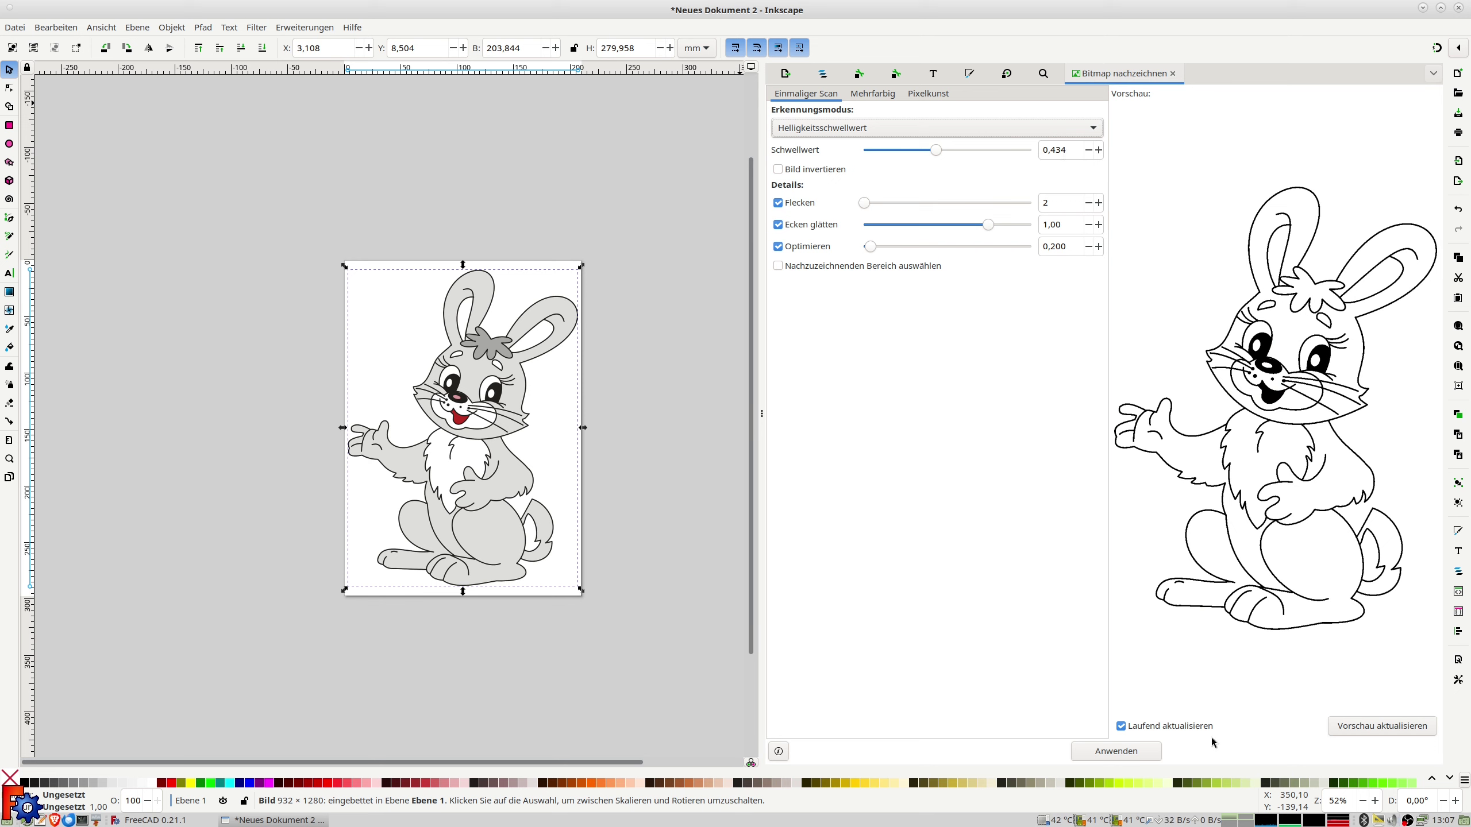
# Apply the trace, delete the original bitmap, and move the traced bunny path onto the page.
pyautogui.click(1138, 753)
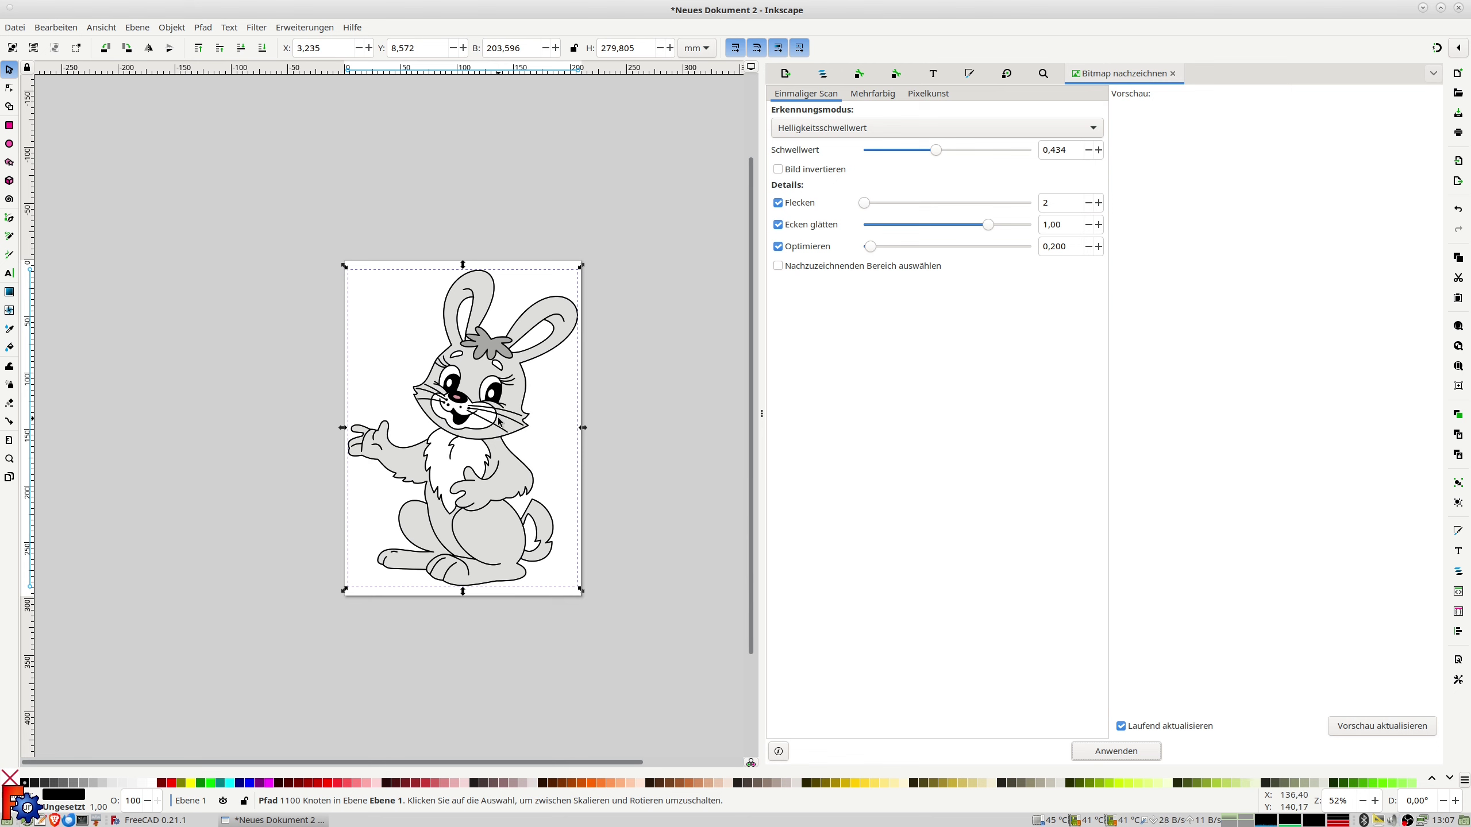
pyautogui.moveTo(499, 422); pyautogui.dragTo(234, 395)
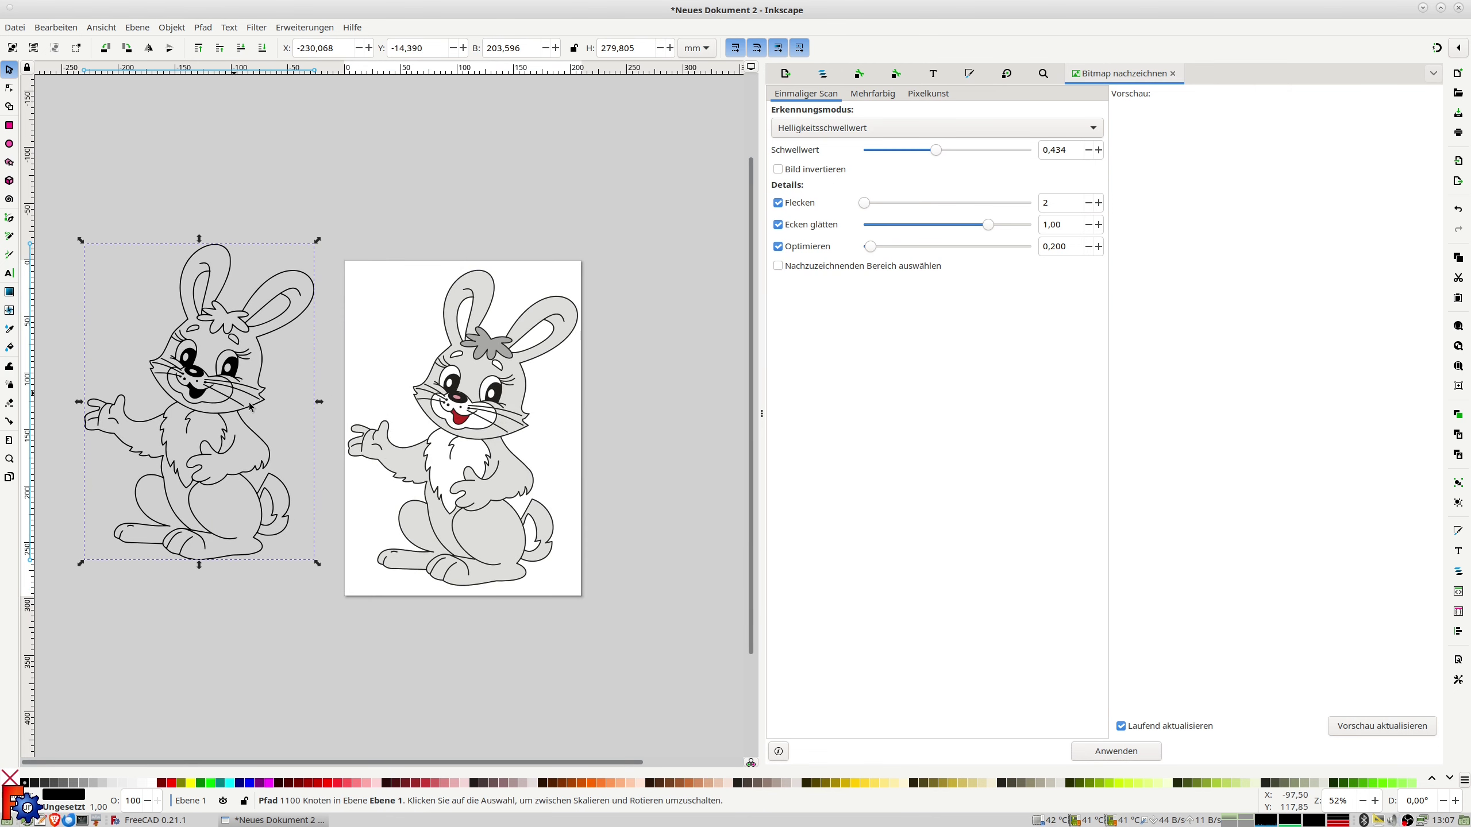
pyautogui.click(509, 424)
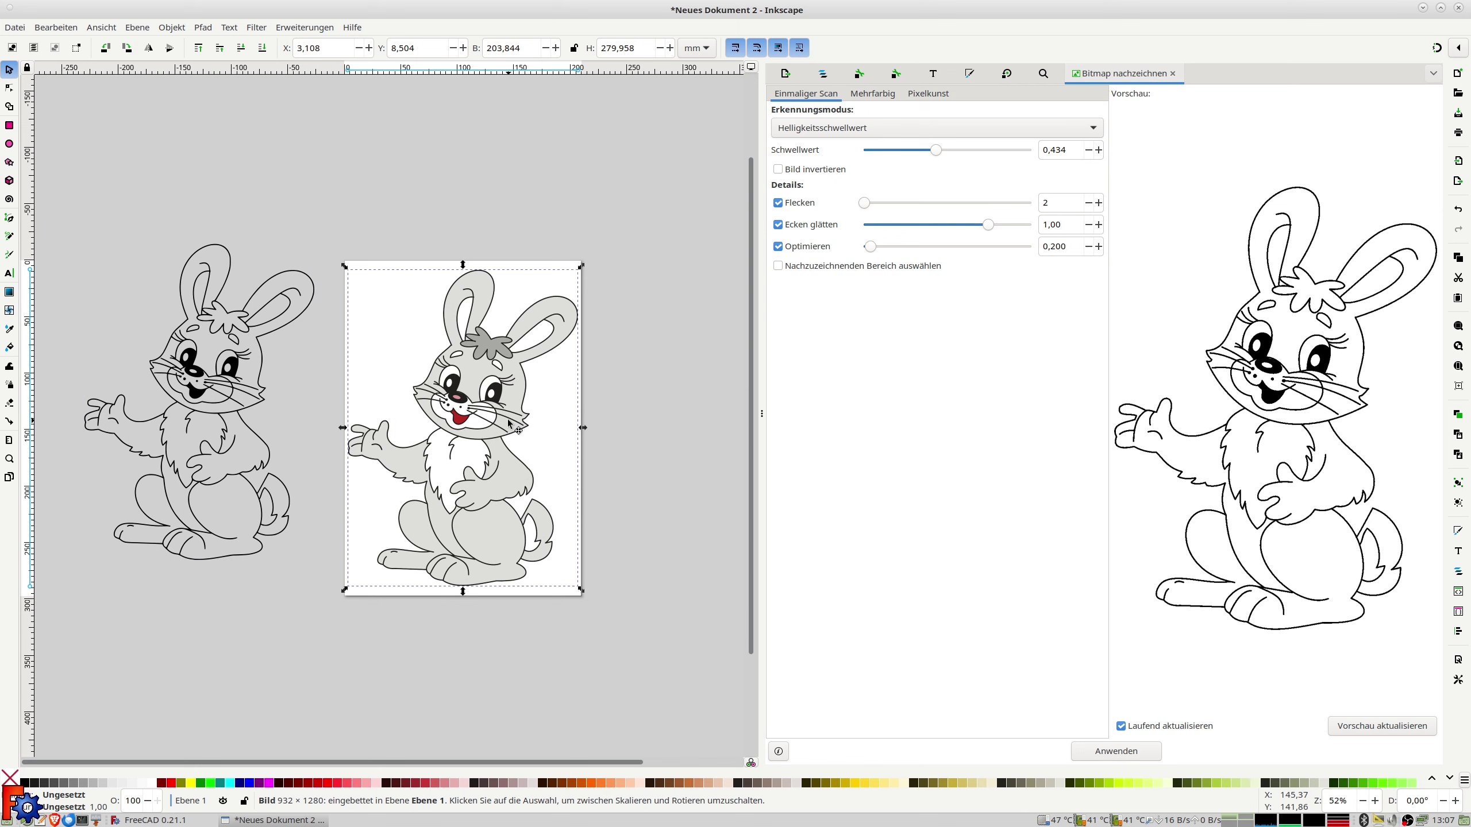
pyautogui.press('Delete')
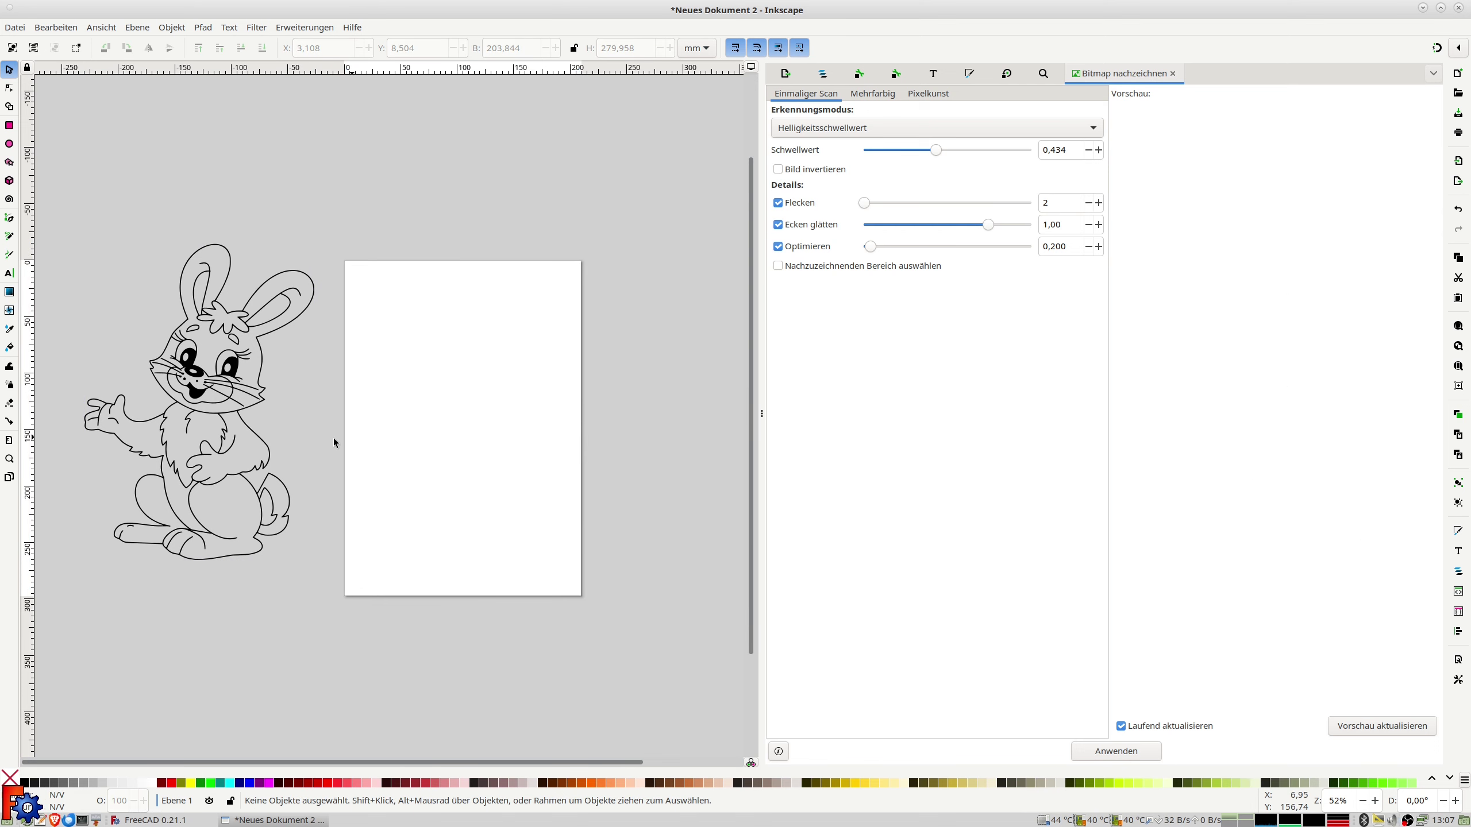
pyautogui.click(223, 409)
pyautogui.moveTo(222, 410)
pyautogui.mouseDown()
pyautogui.moveTo(462, 416)
pyautogui.moveTo(491, 435)
pyautogui.mouseUp()
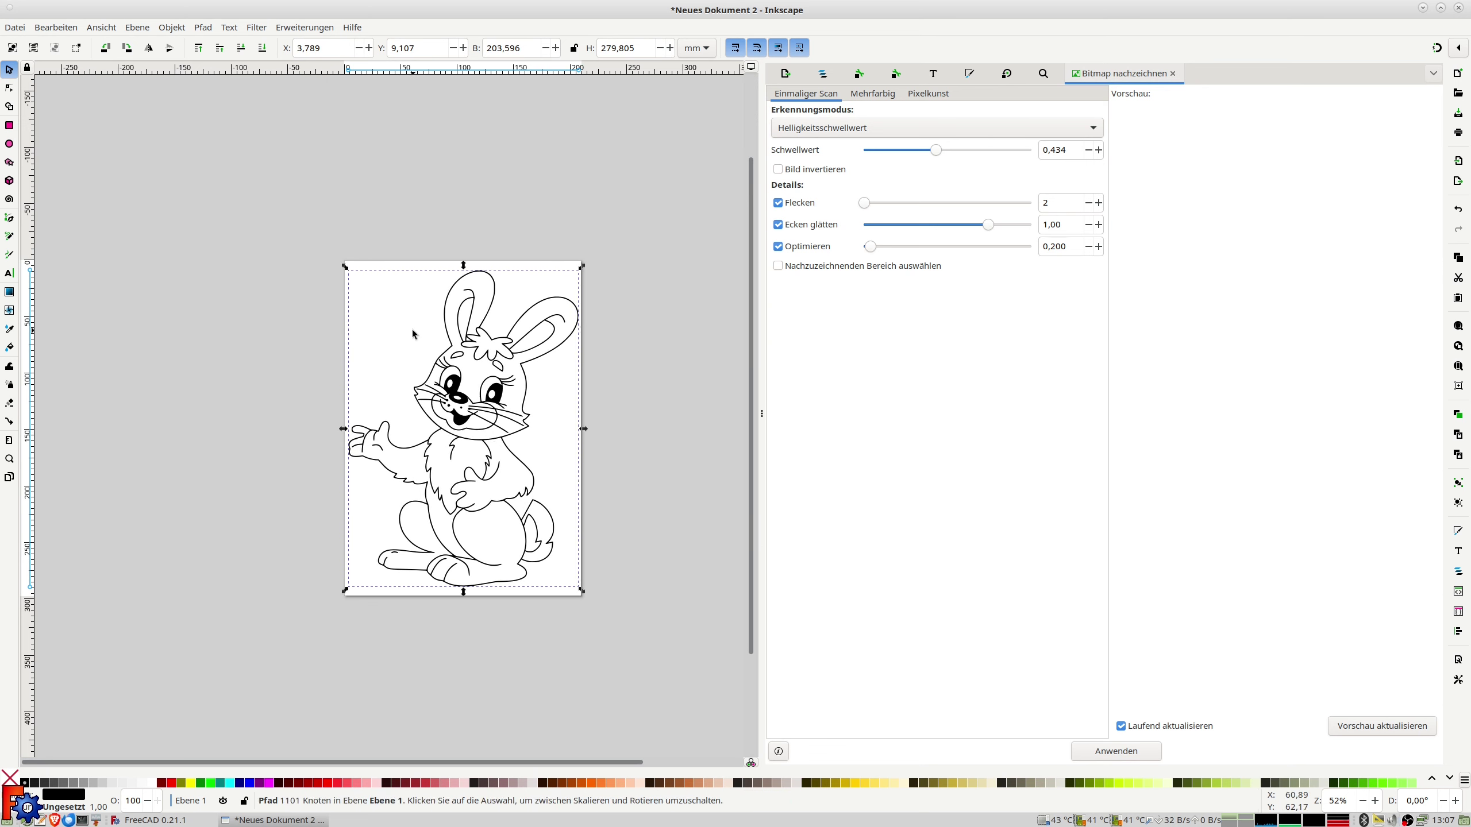
pyautogui.click(223, 301)
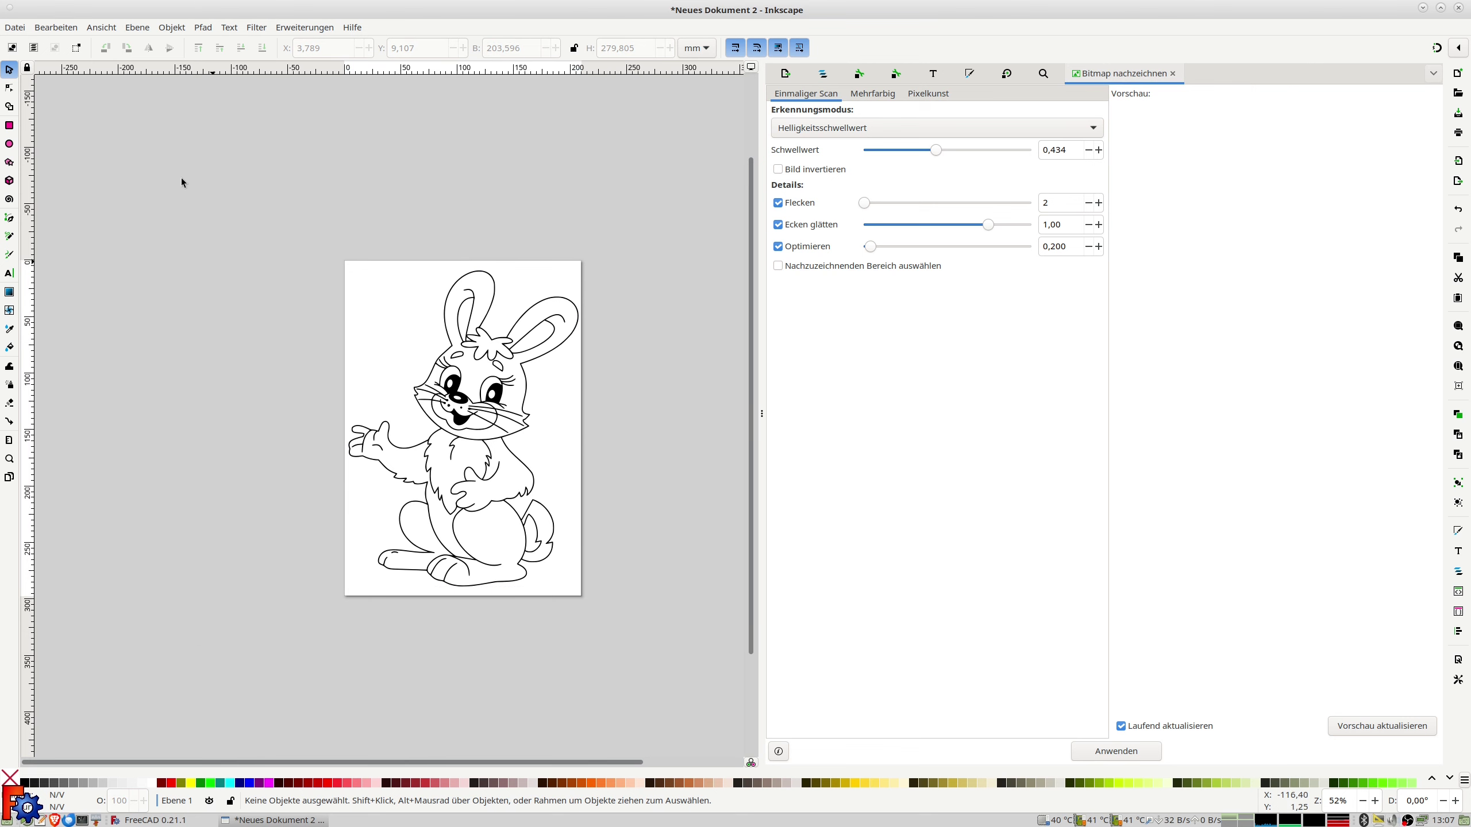
pyautogui.click(26, 29)
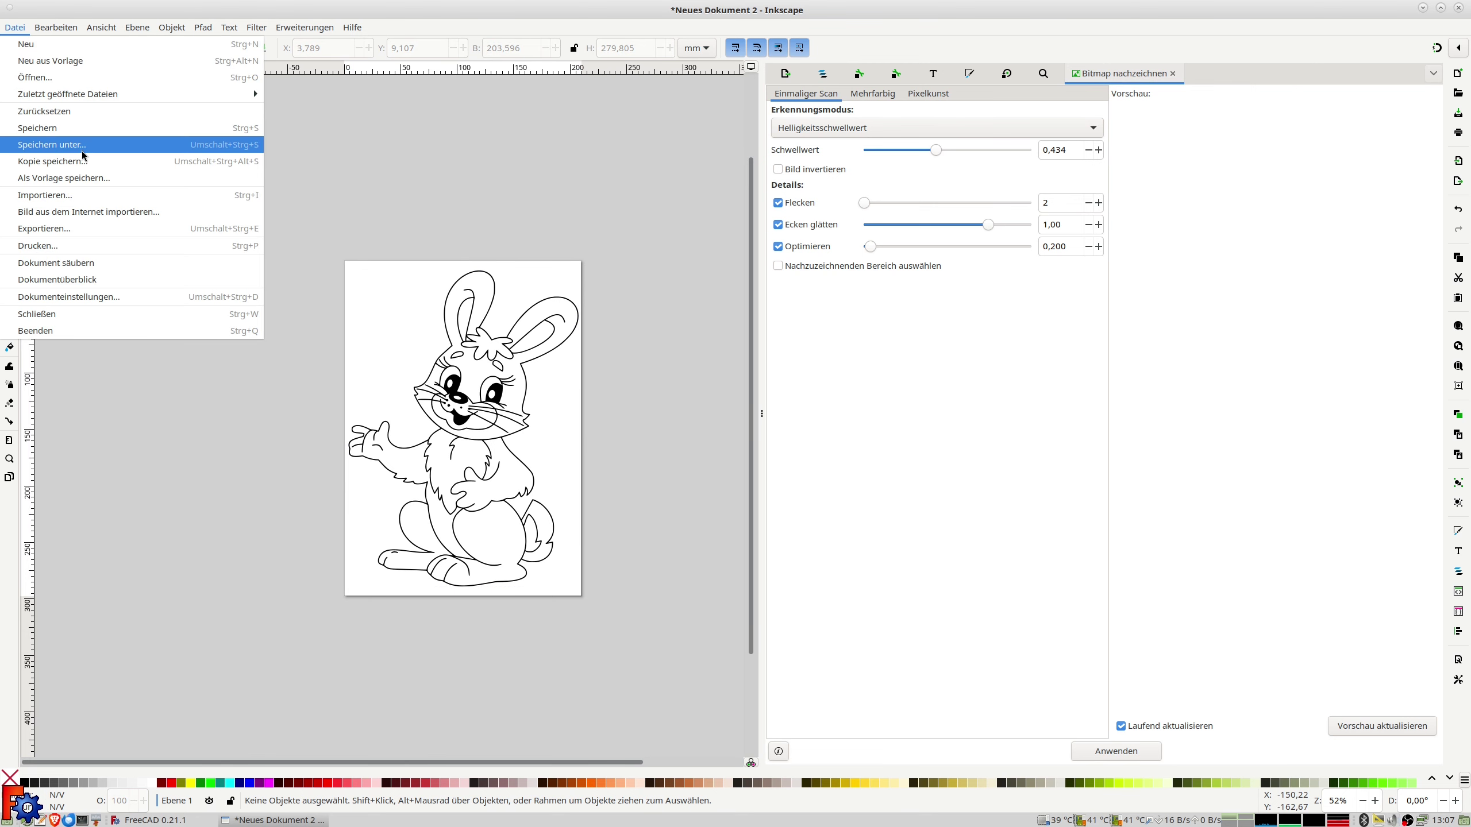
# Save the traced drawing as Hase4.svg and bring FreeCAD to the front.
pyautogui.click(78, 147)
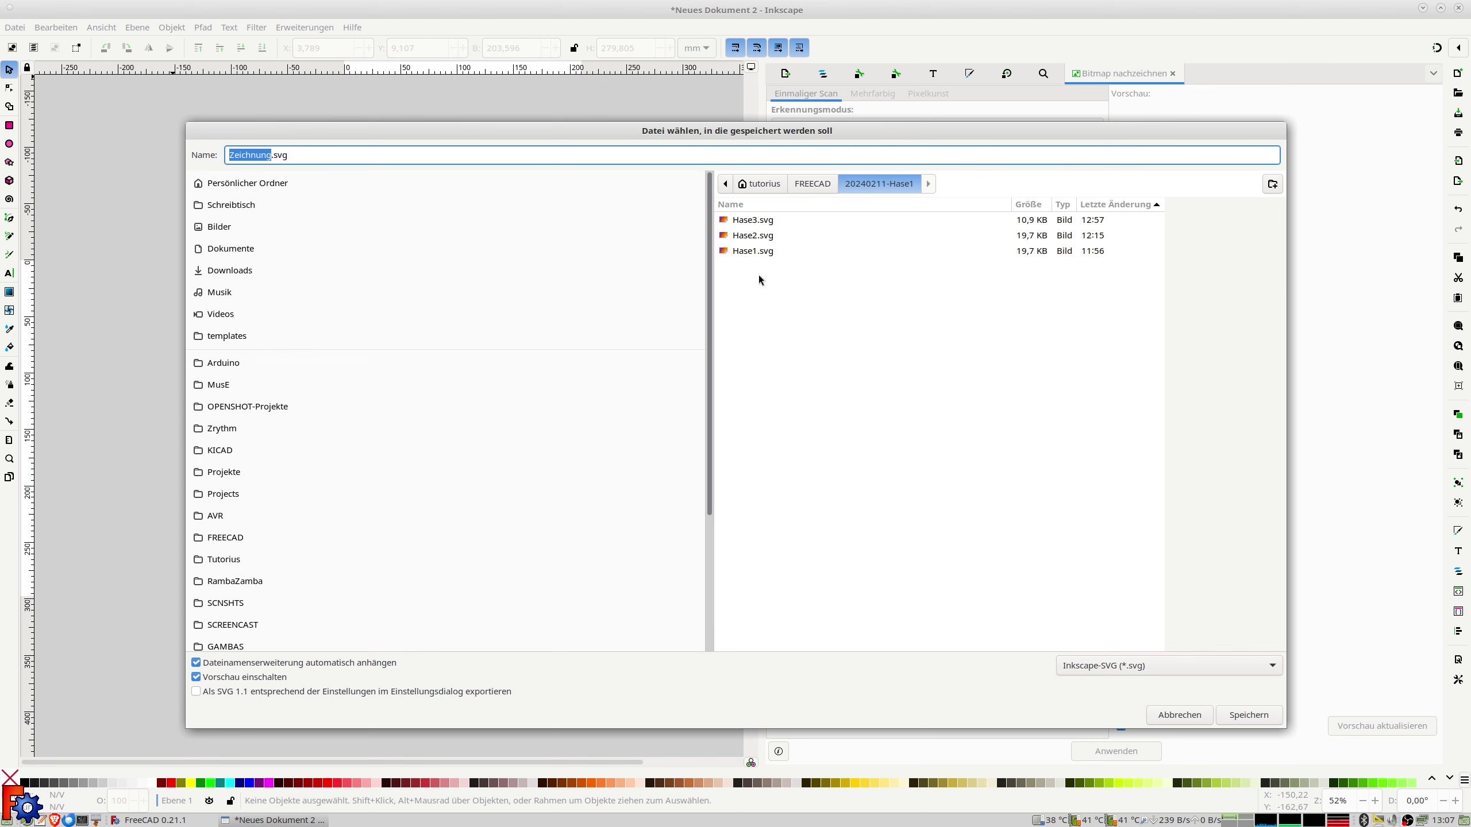
pyautogui.click(267, 150)
pyautogui.press('Delete')
pyautogui.press('BackSpace')
pyautogui.press('BackSpace')
pyautogui.press('BackSpace')
pyautogui.press('BackSpace')
pyautogui.press('BackSpace')
pyautogui.press('BackSpace')
pyautogui.press('BackSpace')
pyautogui.press('BackSpace')
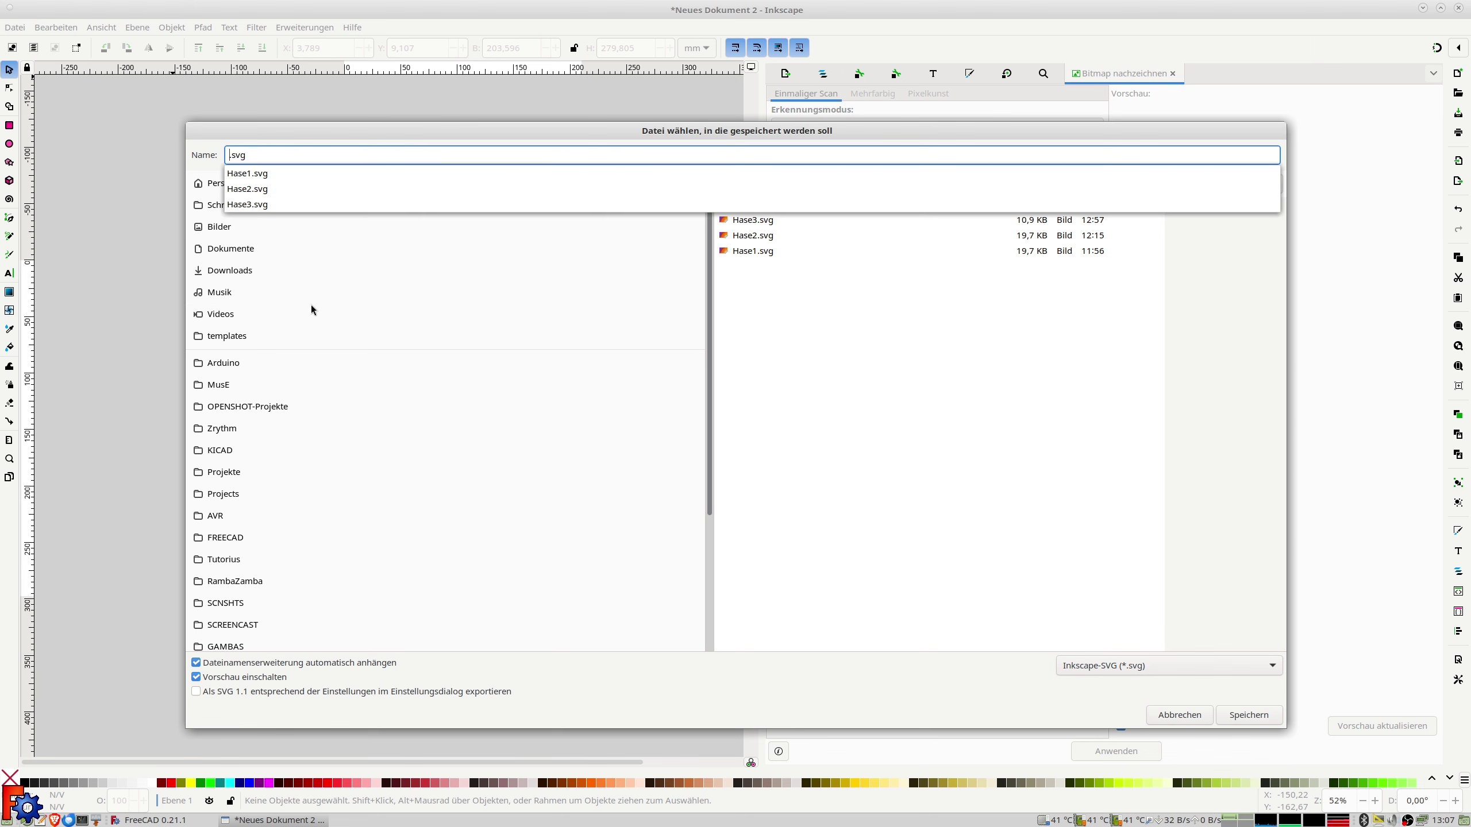
pyautogui.write('Hase')
pyautogui.write('4')
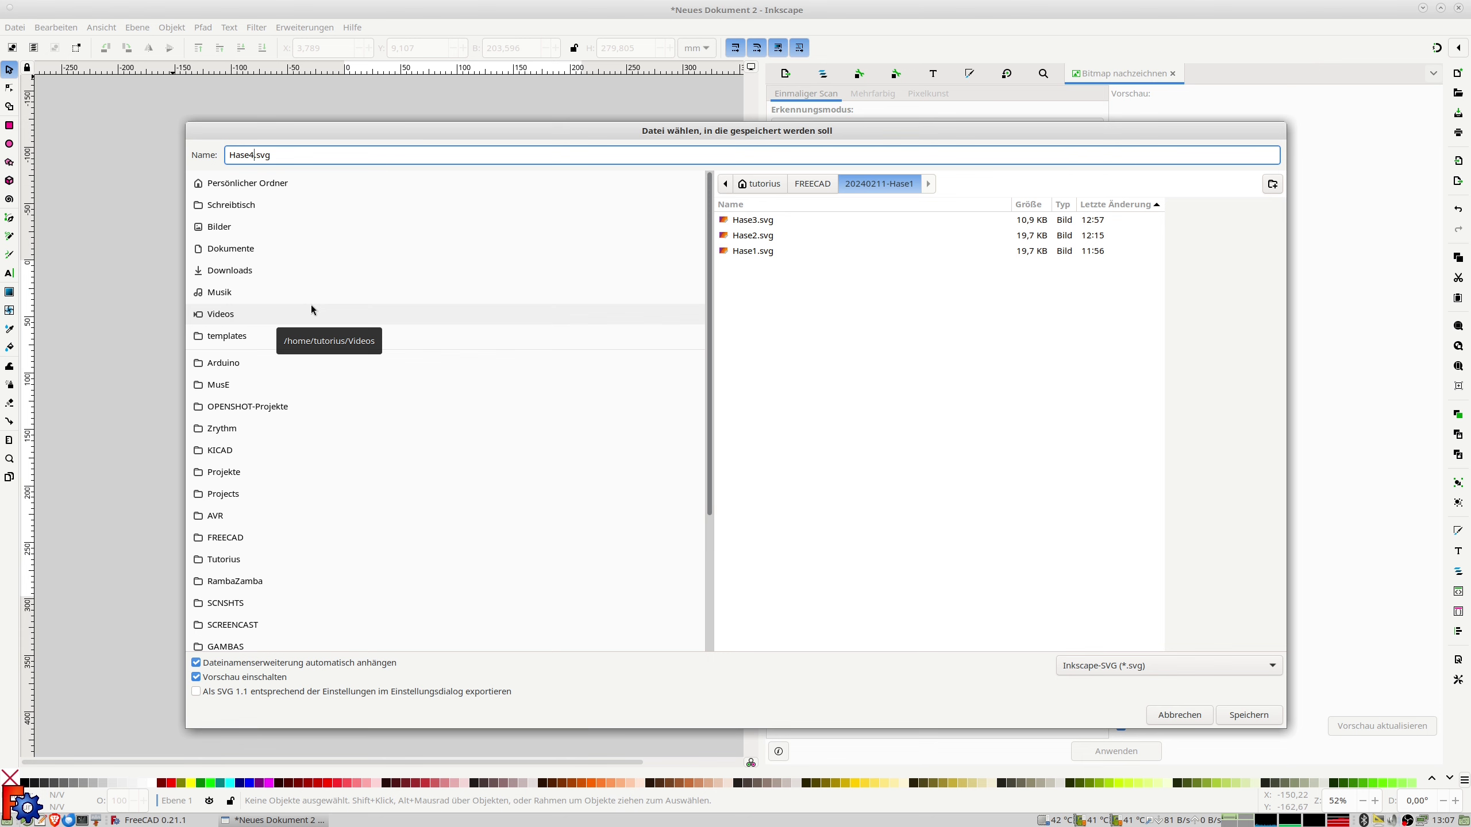
pyautogui.press('Return')
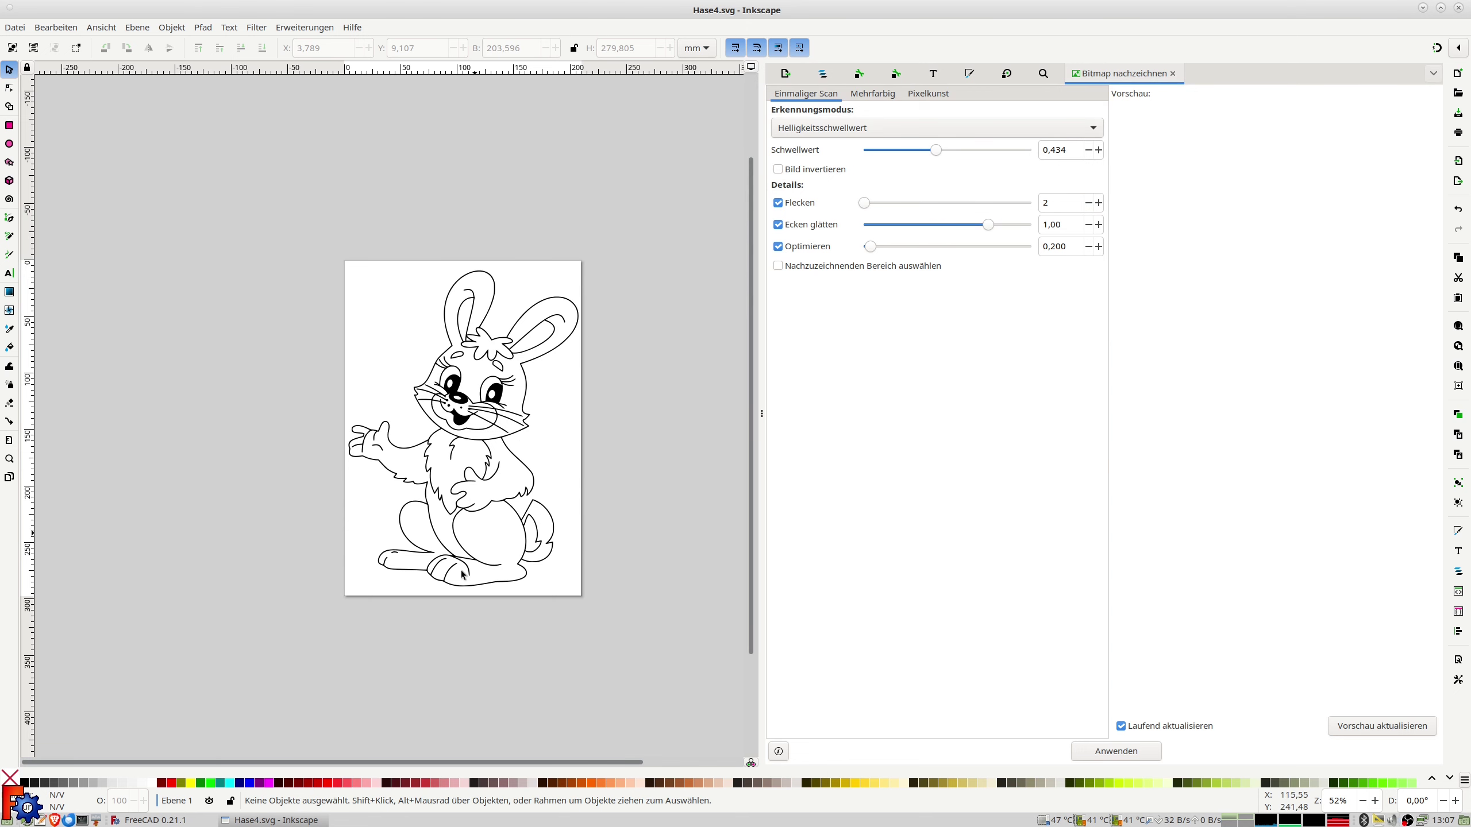
pyautogui.click(156, 820)
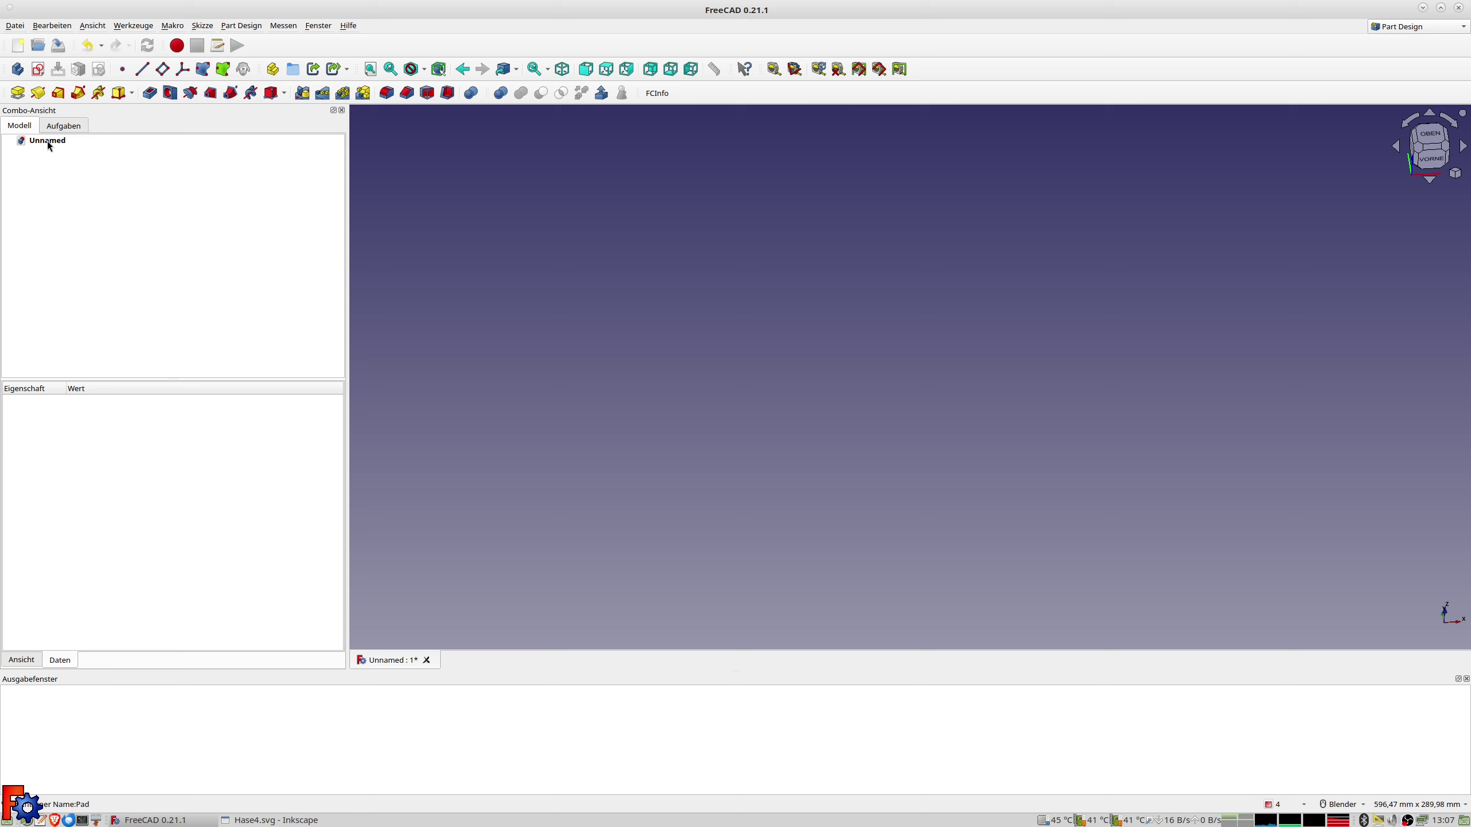
# Import Hase4.svg into the Unnamed FreeCAD document as SVG path objects.
pyautogui.click(16, 27)
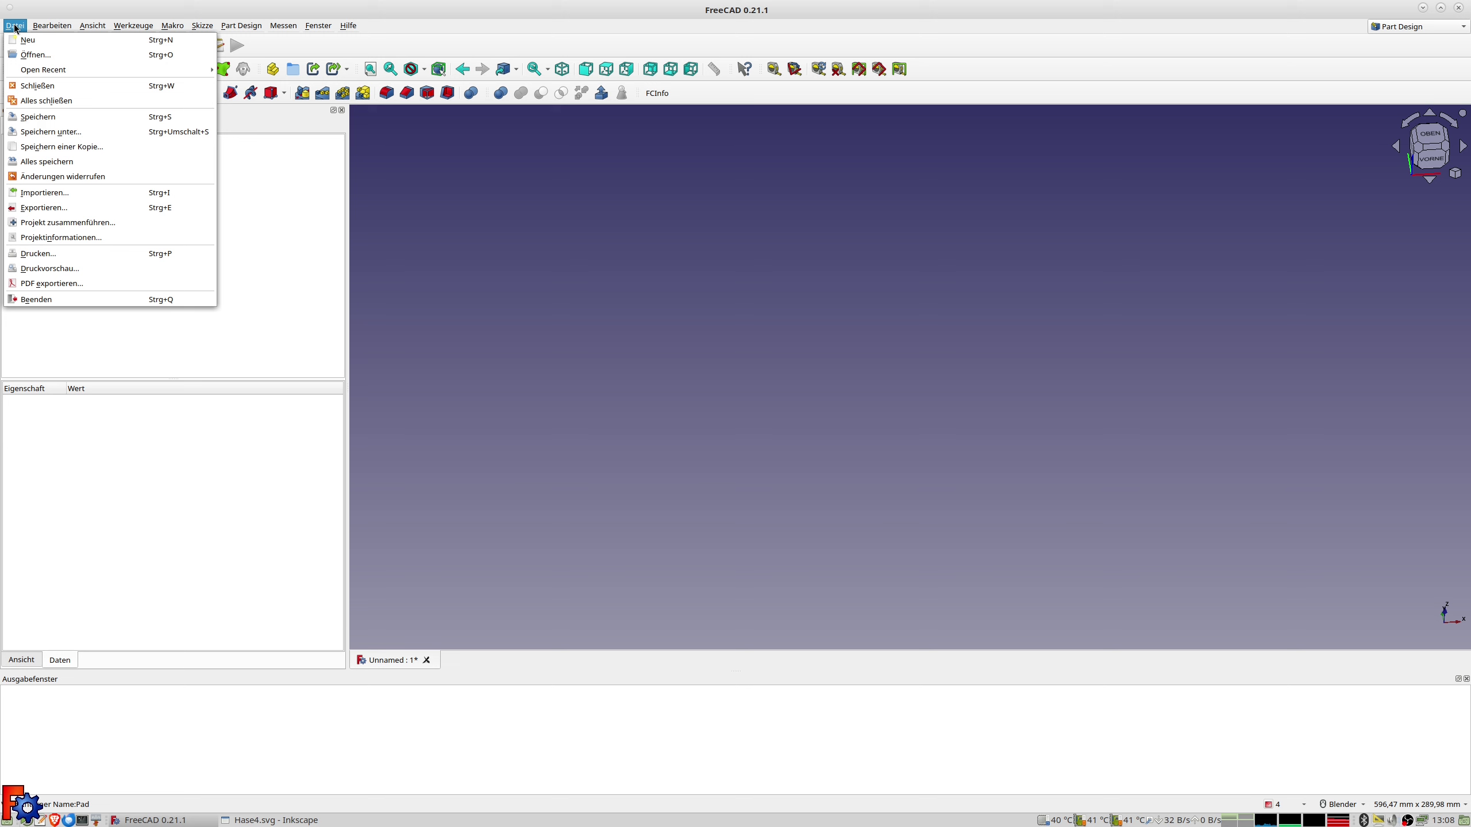
pyautogui.click(52, 197)
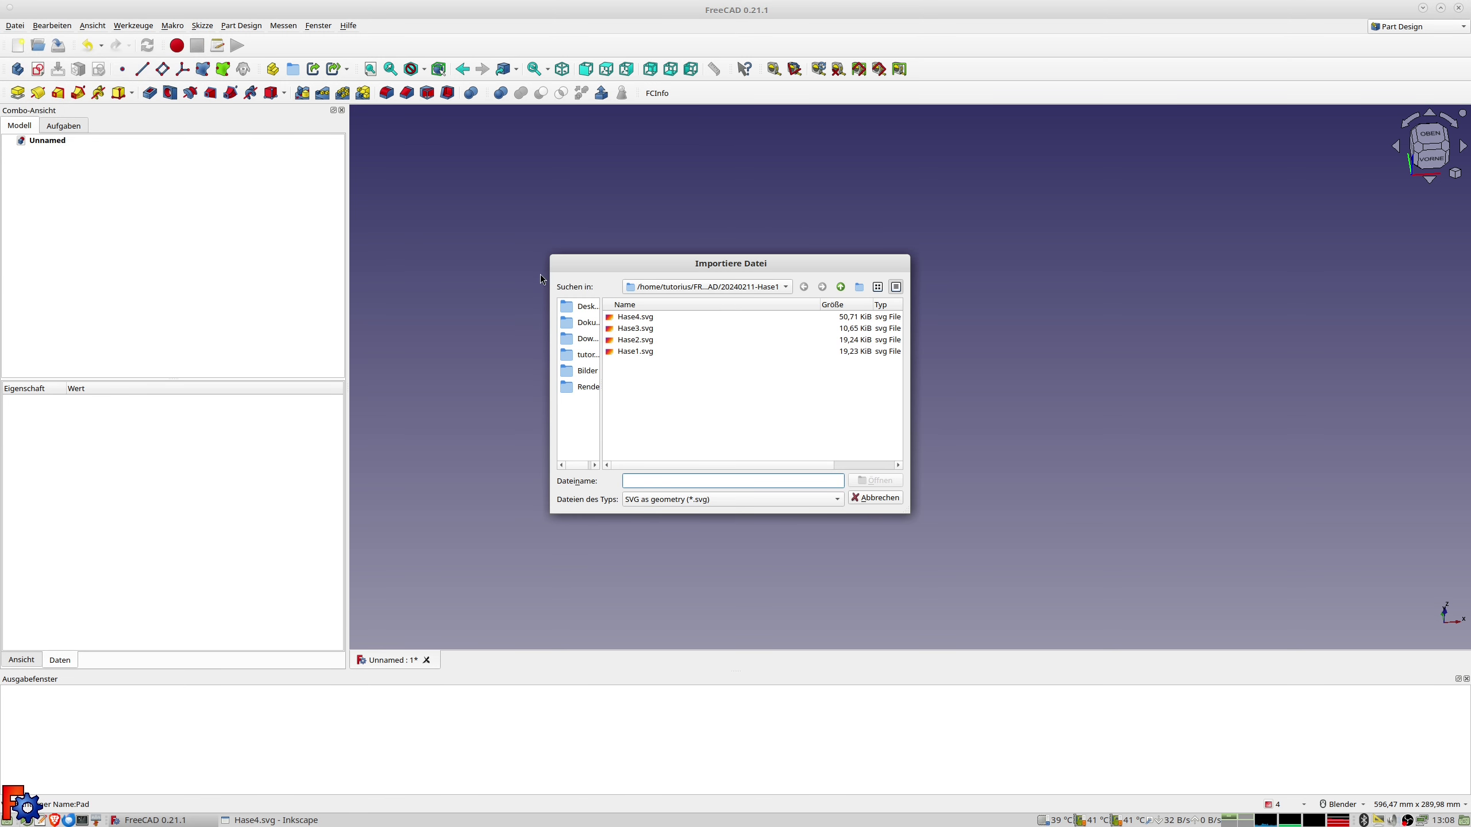
pyautogui.click(639, 321)
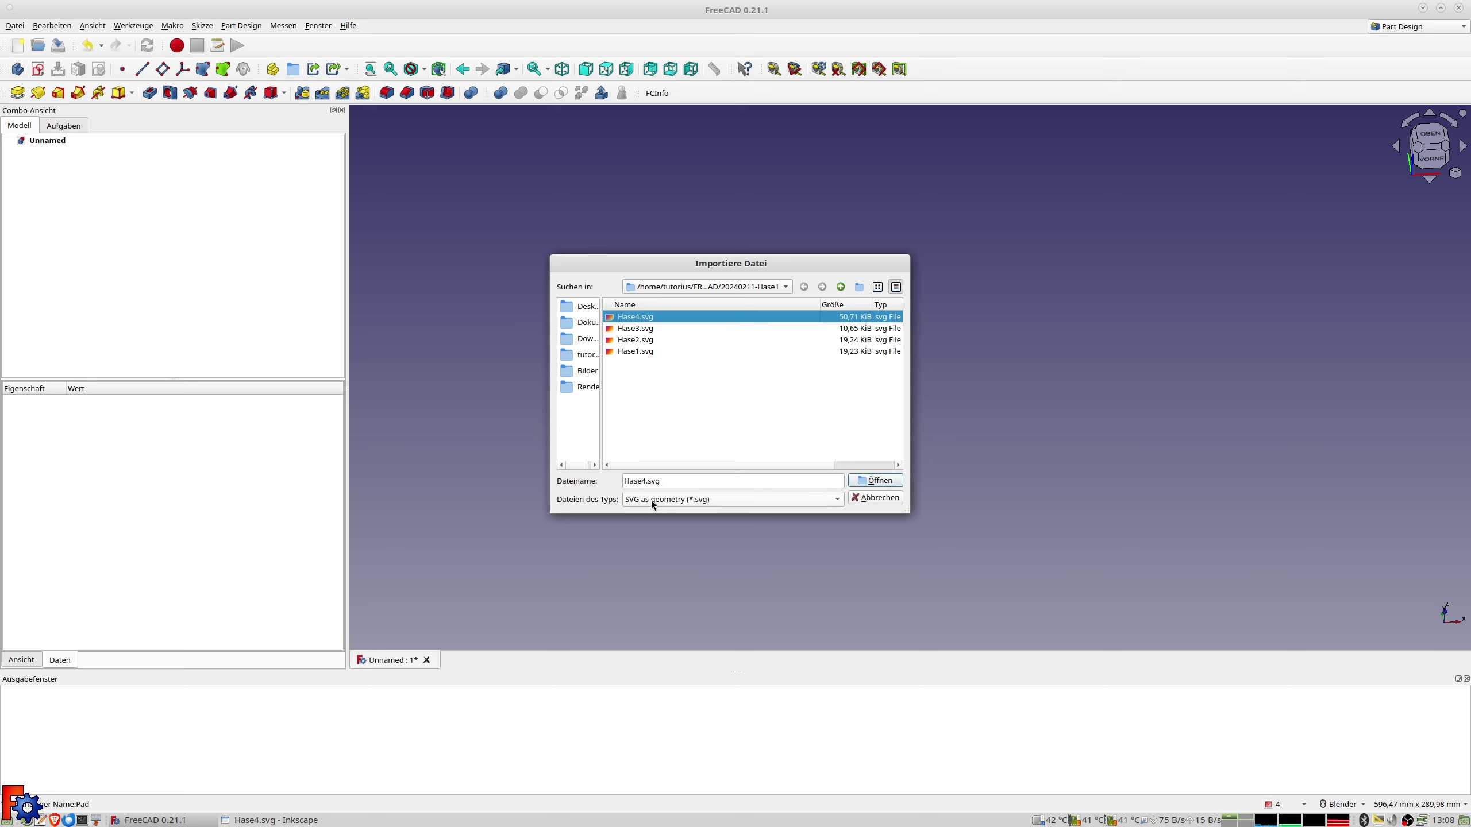
pyautogui.click(878, 482)
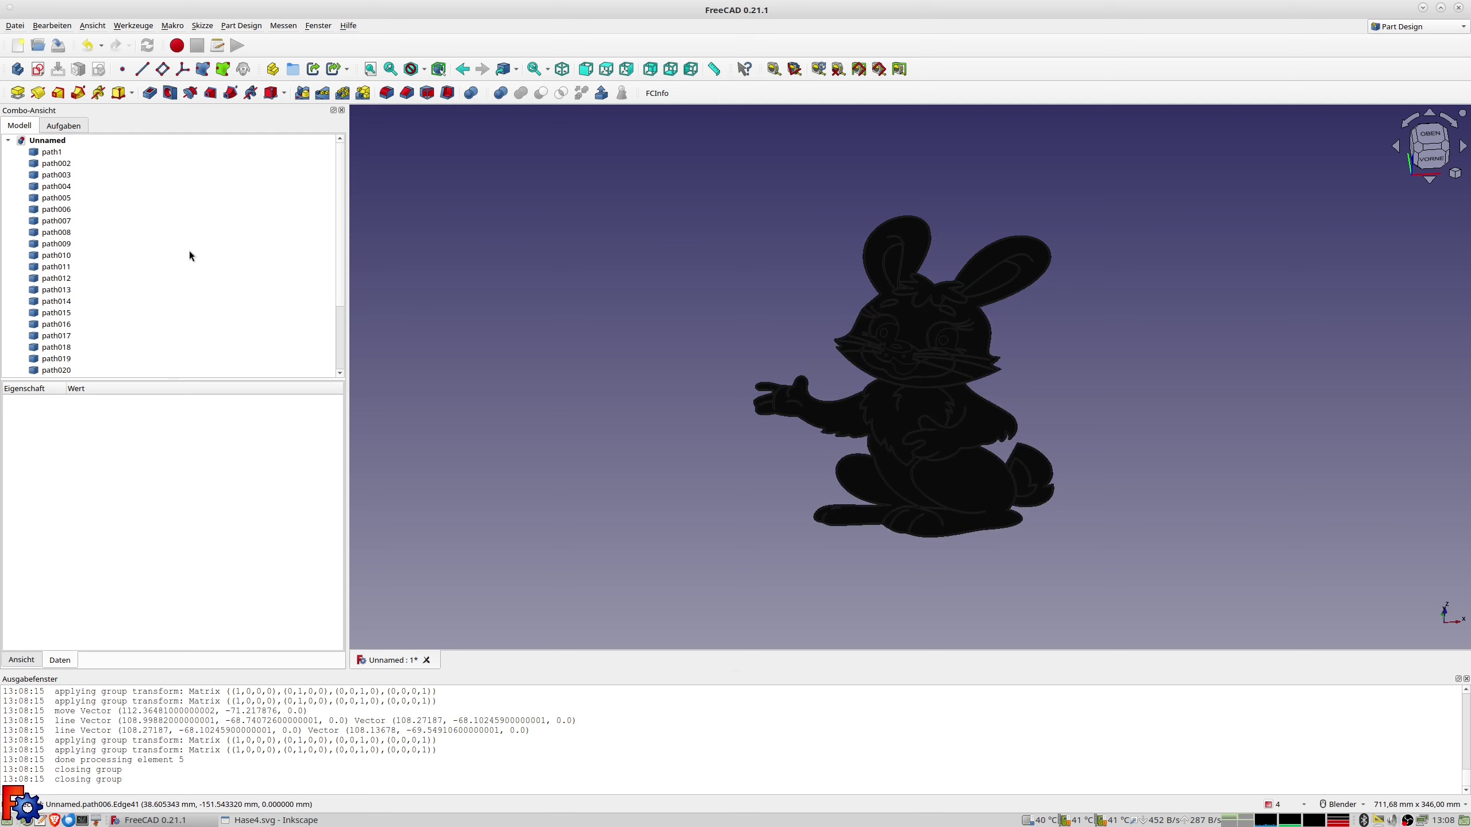
# Review the imported paths path1 to path028, then switch to the Draft workbench.
pyautogui.scroll(-2, 79, 191)
pyautogui.scroll(-3, 80, 191)
pyautogui.scroll(5, 80, 191)
pyautogui.click(52, 152)
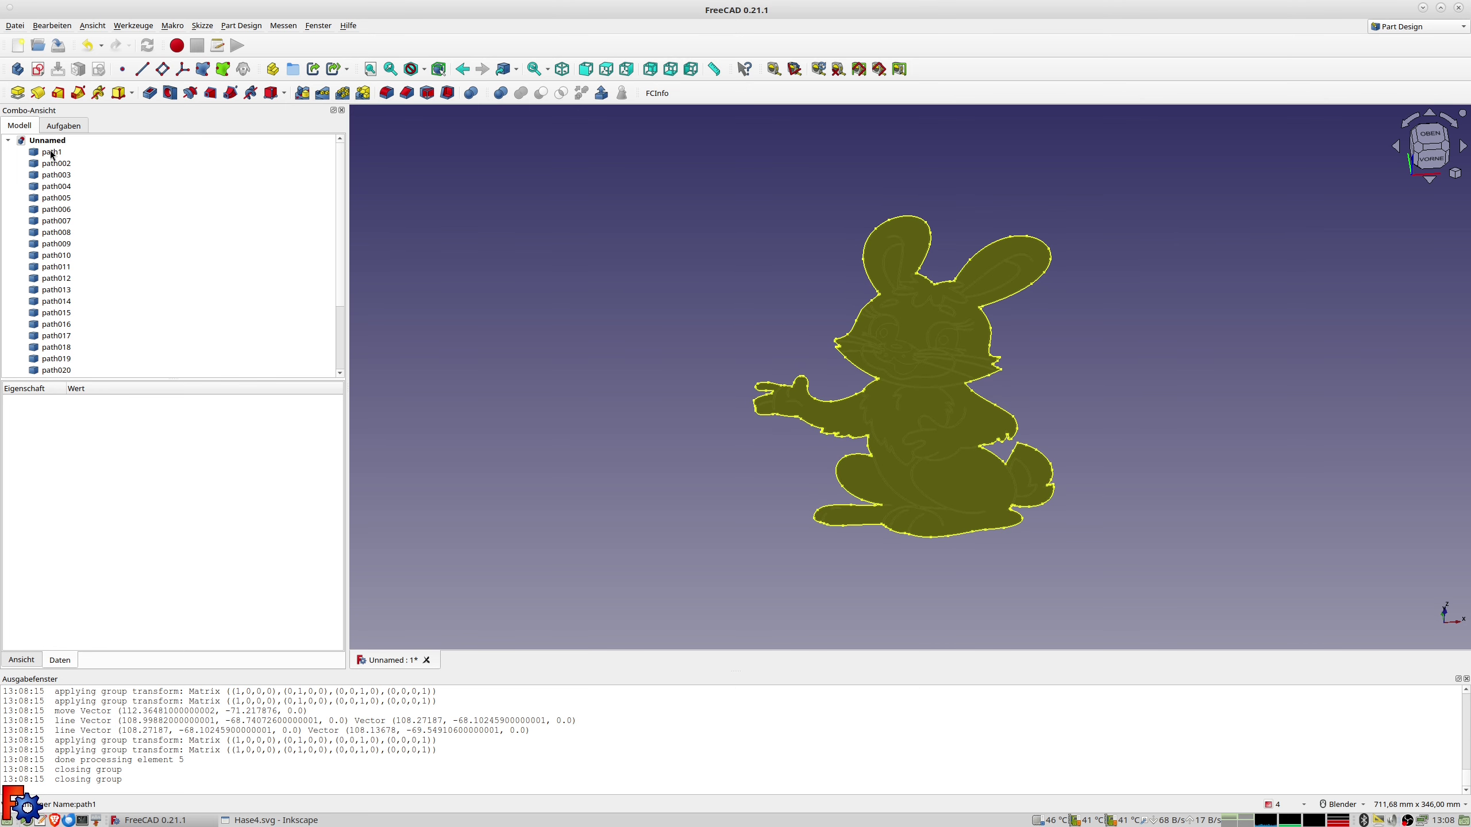
pyautogui.scroll(-3, 90, 200)
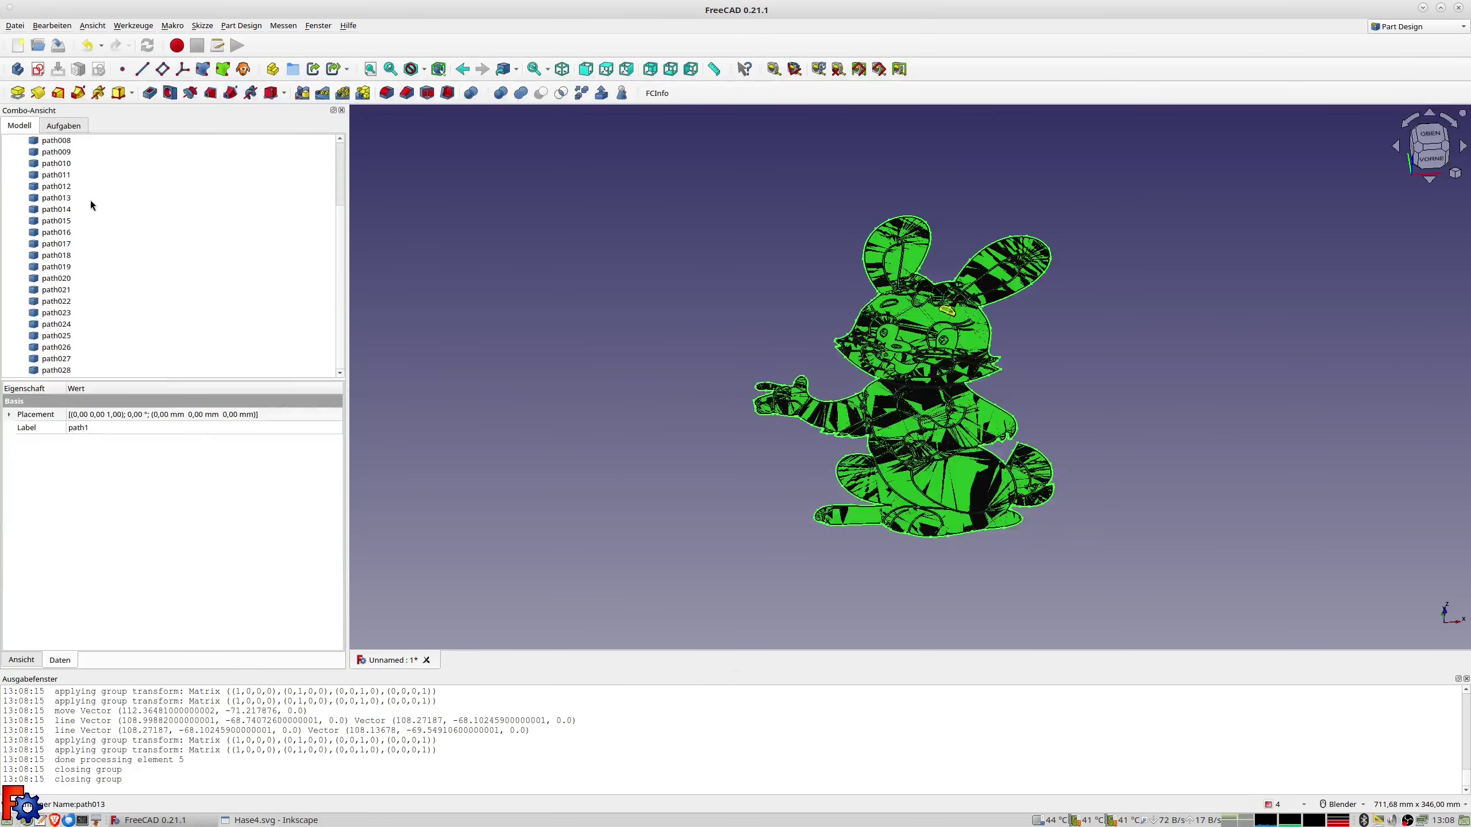
pyautogui.keyDown('shift'); pyautogui.click(60, 370); pyautogui.keyUp('shift')
pyautogui.click(511, 175)
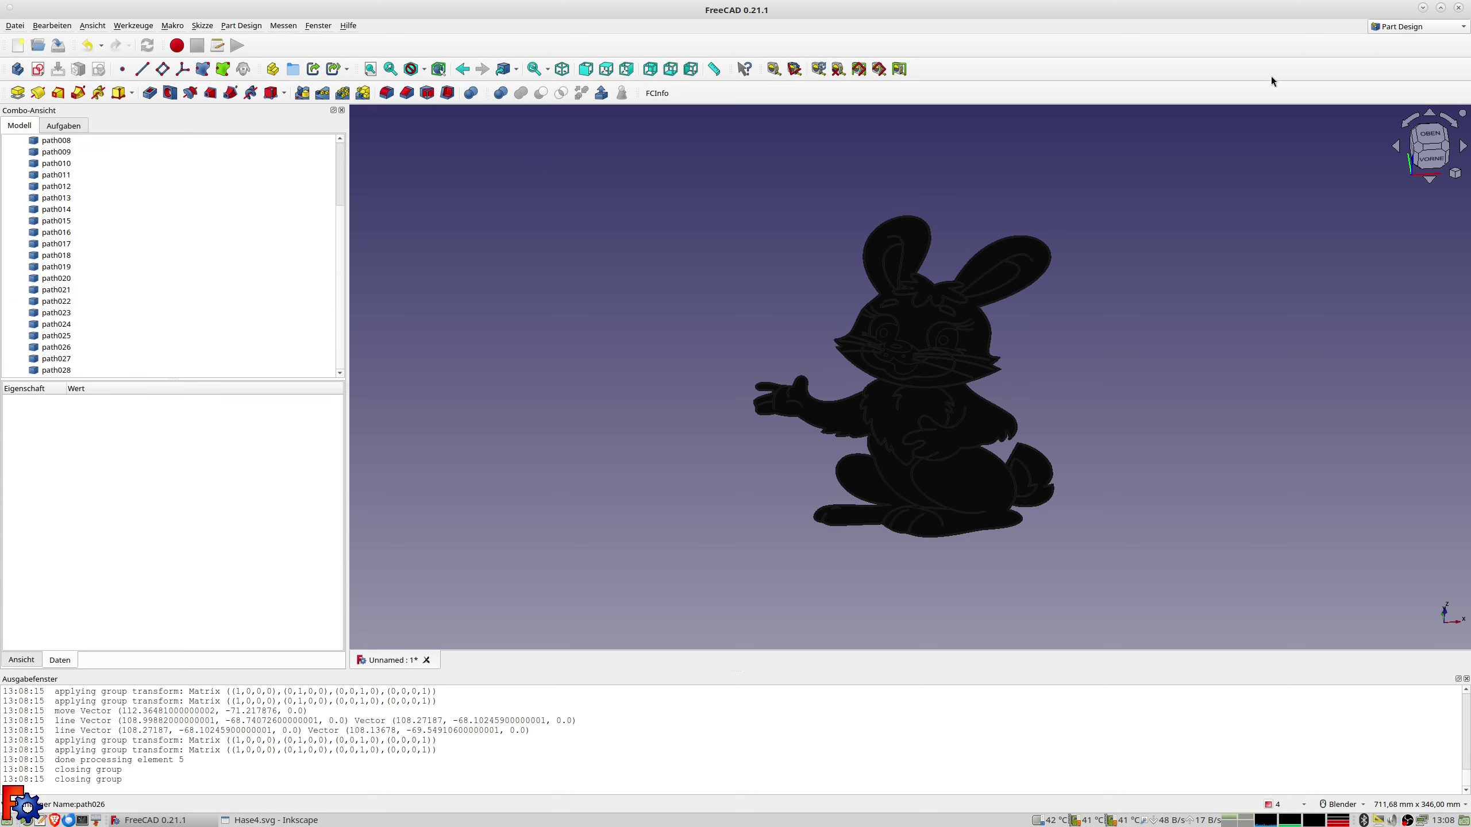
pyautogui.click(1397, 33)
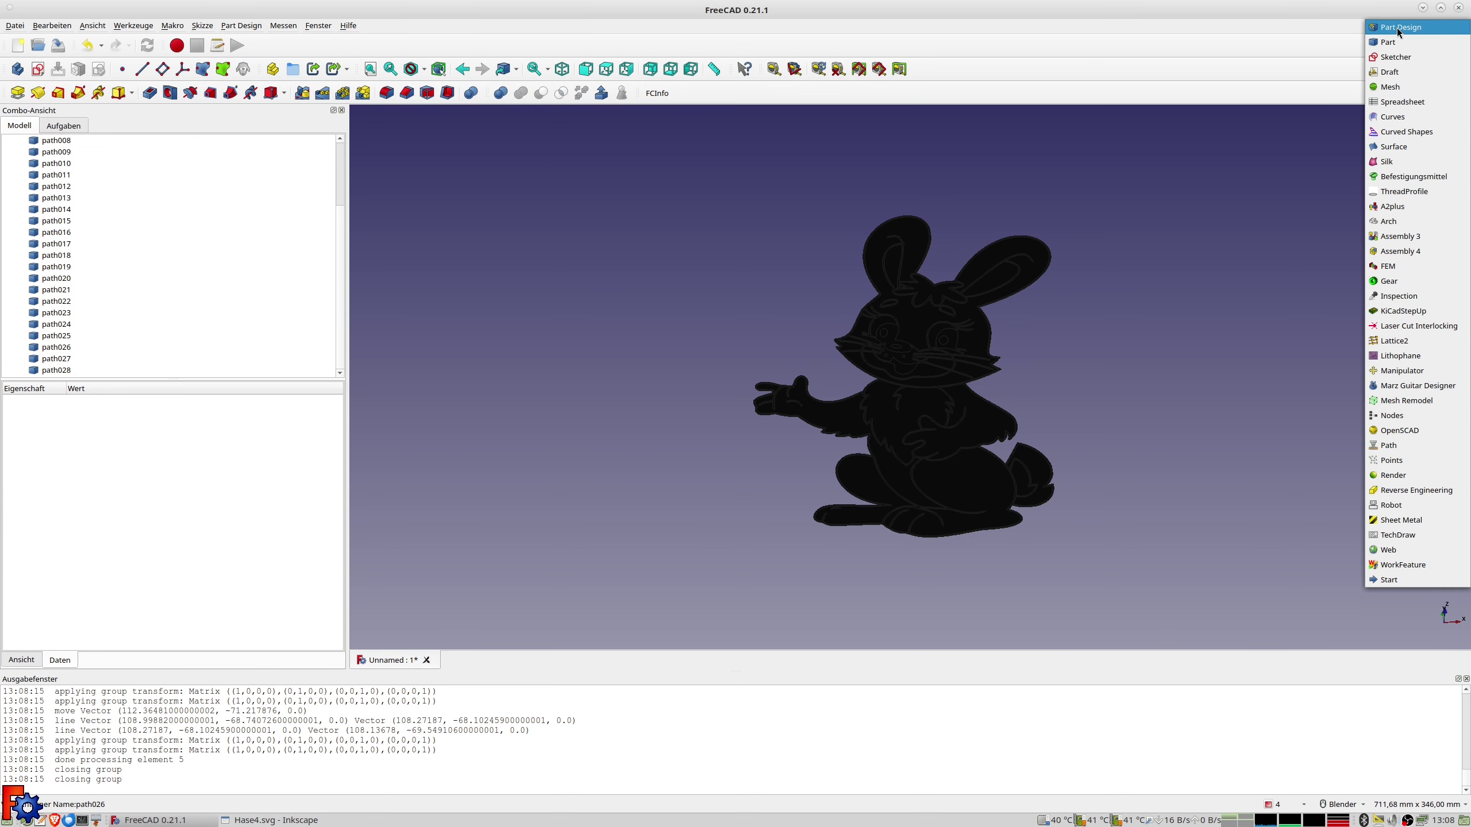
pyautogui.click(1399, 72)
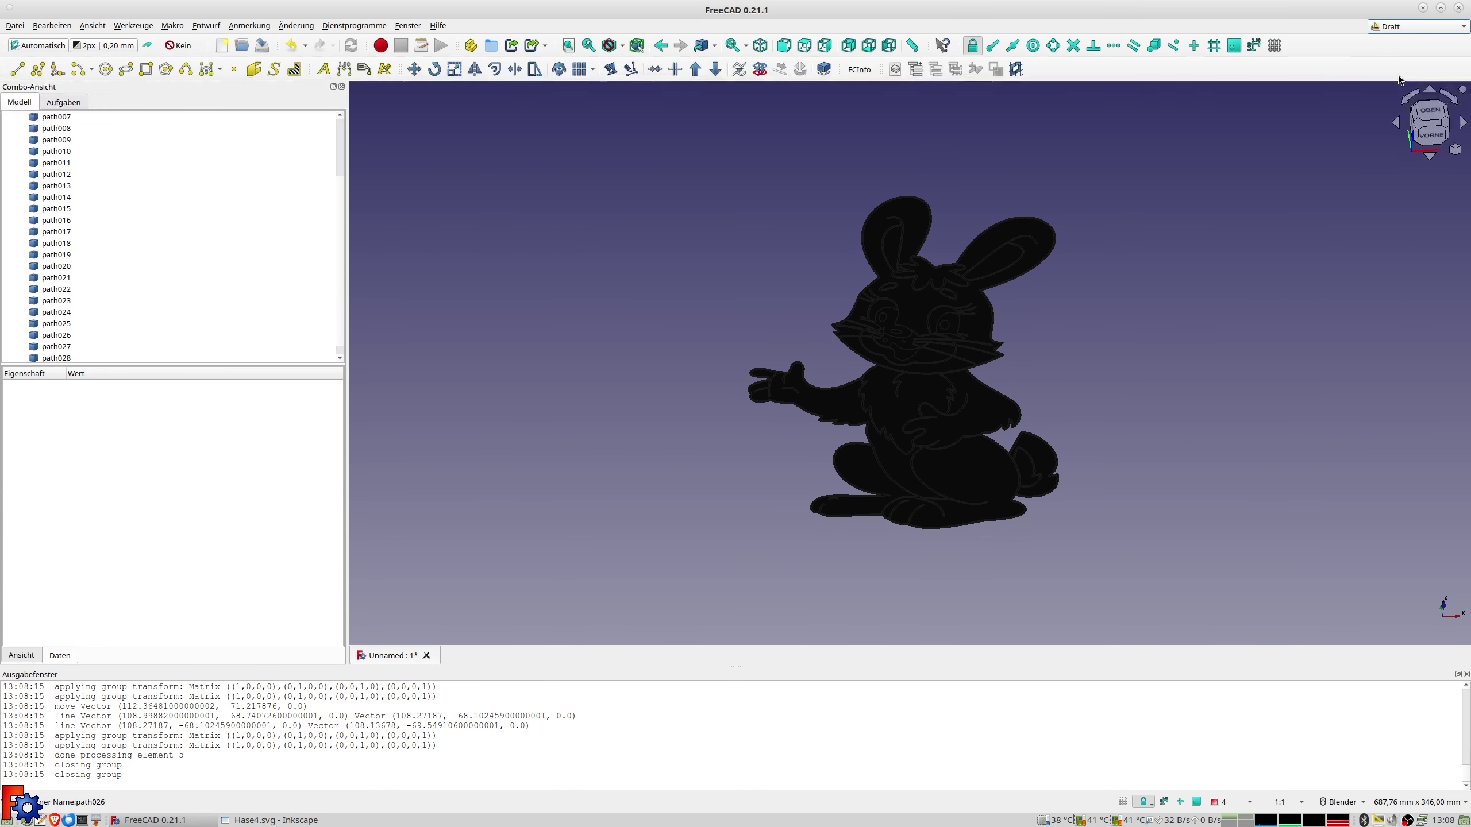
pyautogui.scroll(3, 139, 210)
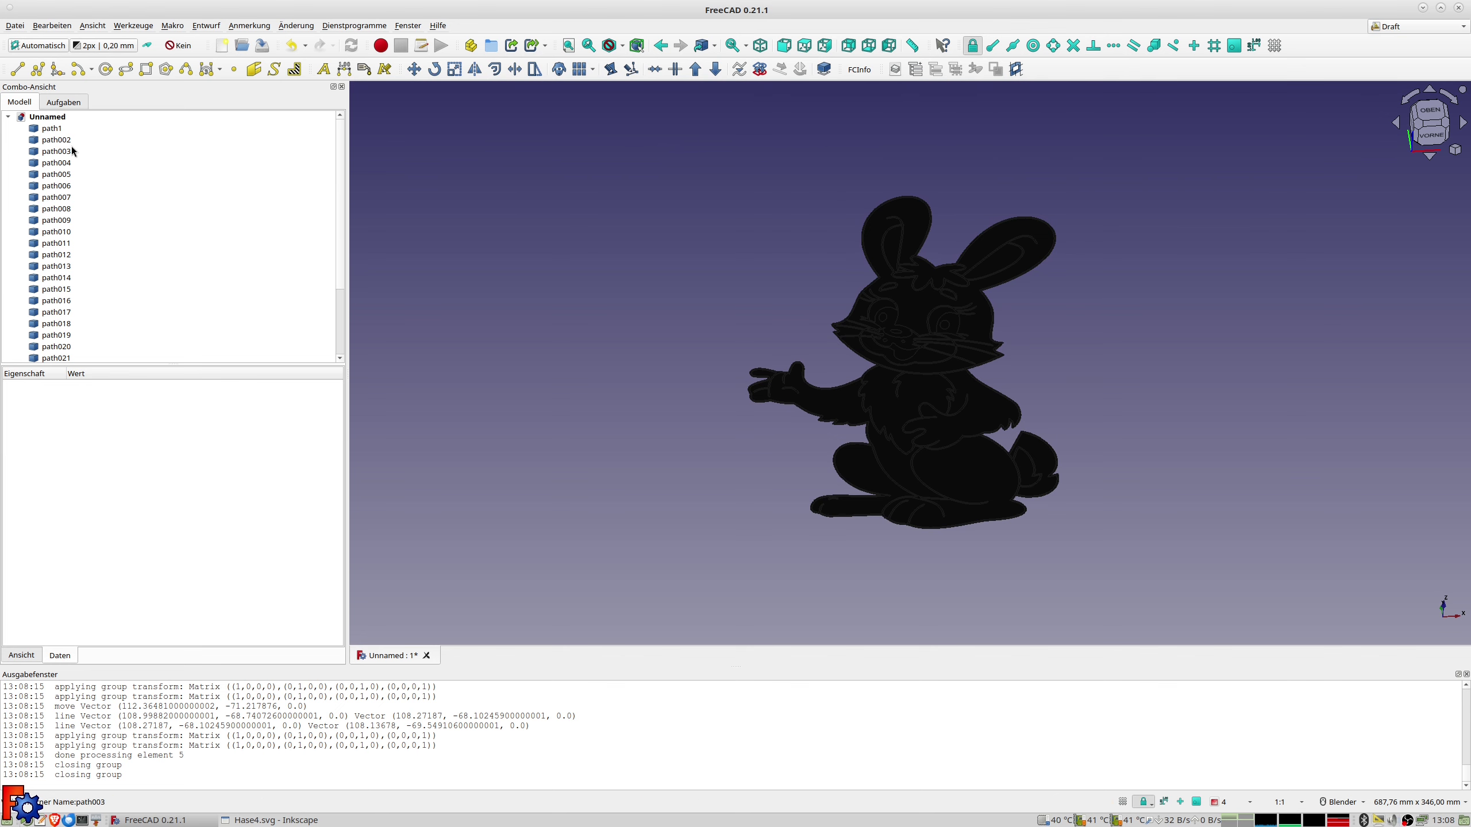
# Convert paths path1 through path028 into one Sketch using Draft to Sketch.
pyautogui.click(55, 130)
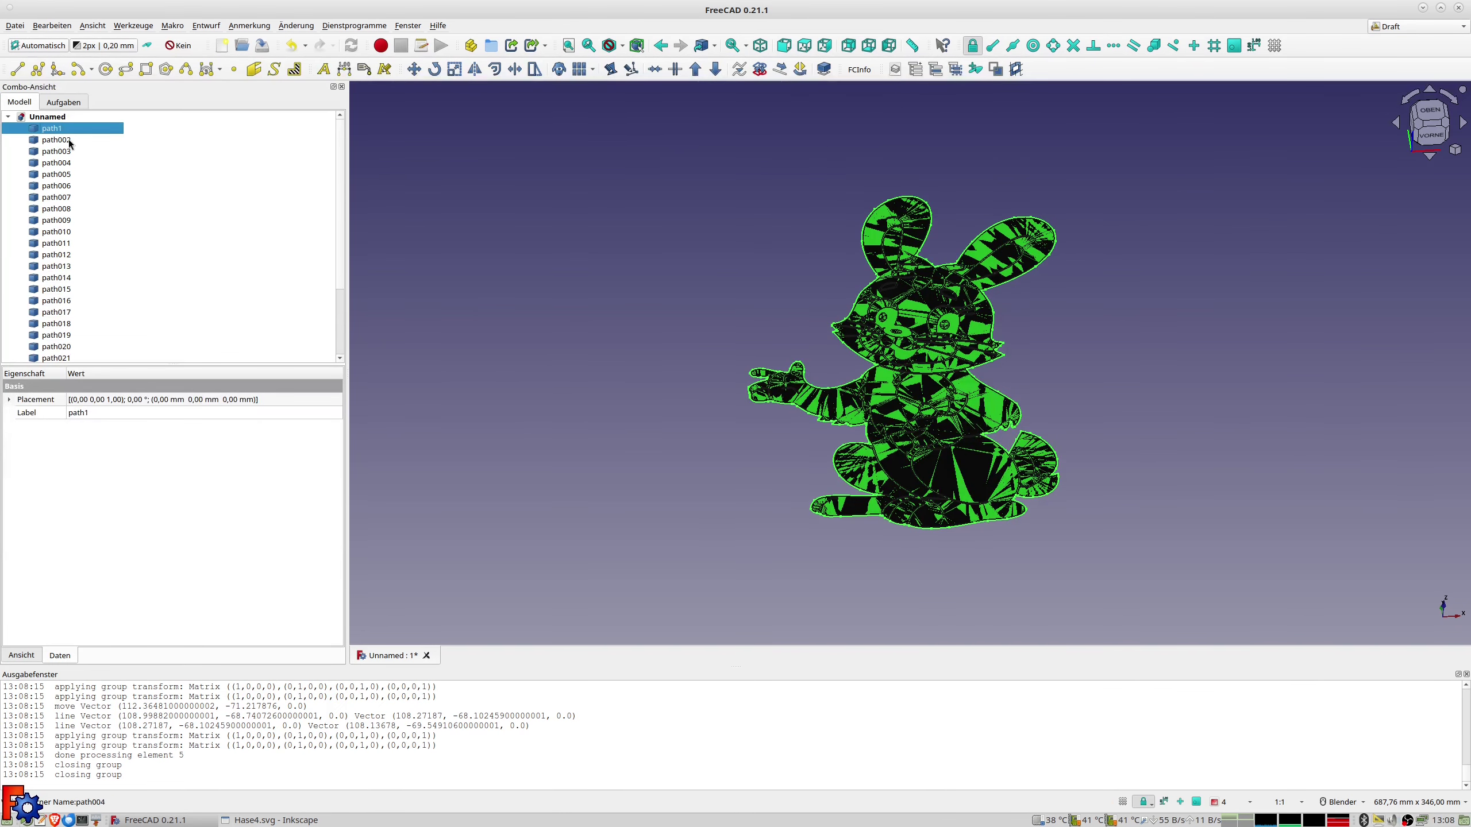
pyautogui.scroll(-3, 74, 274)
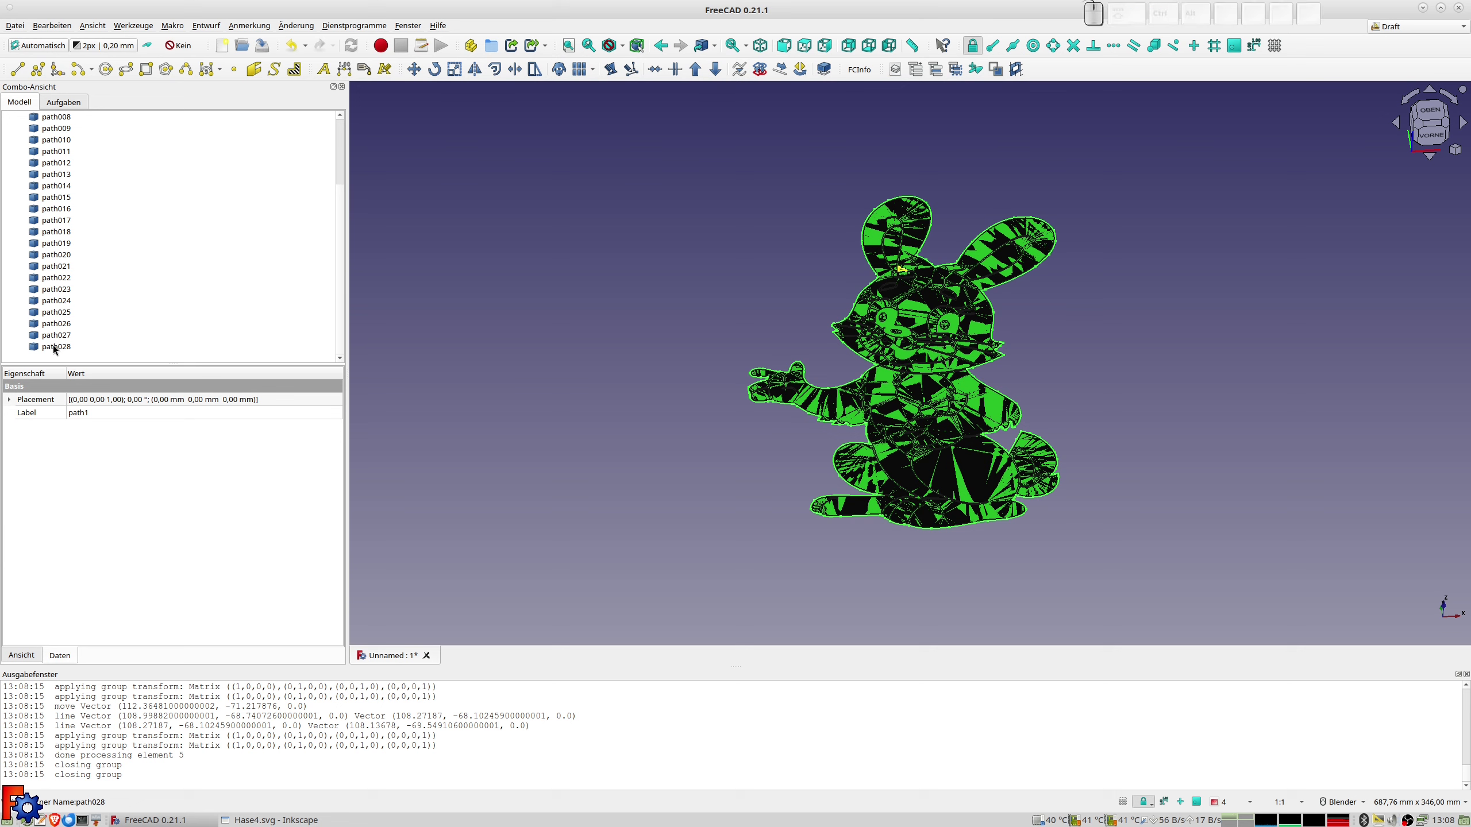
pyautogui.scroll(3, 64, 157)
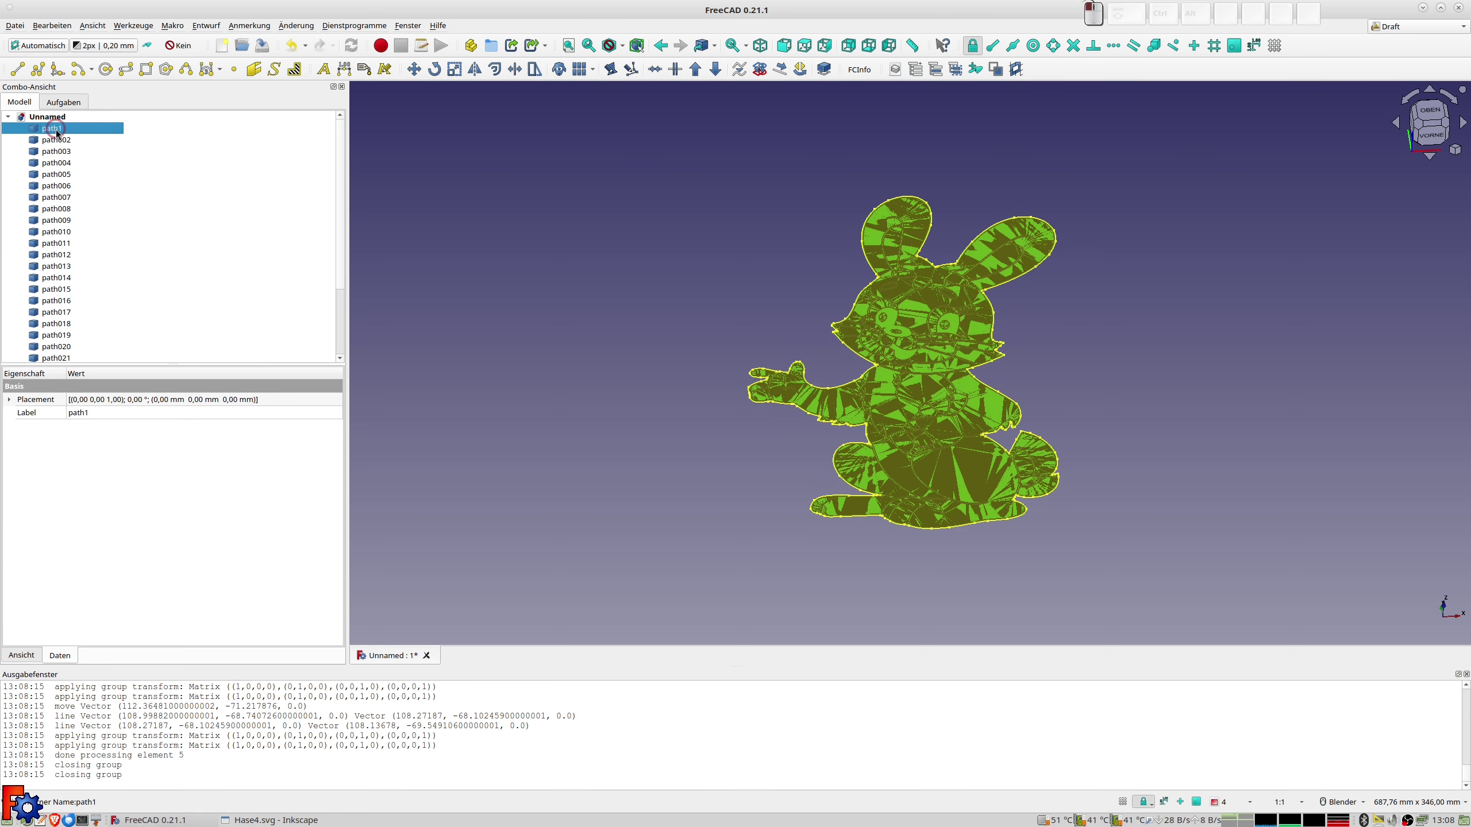
pyautogui.scroll(-3, 86, 255)
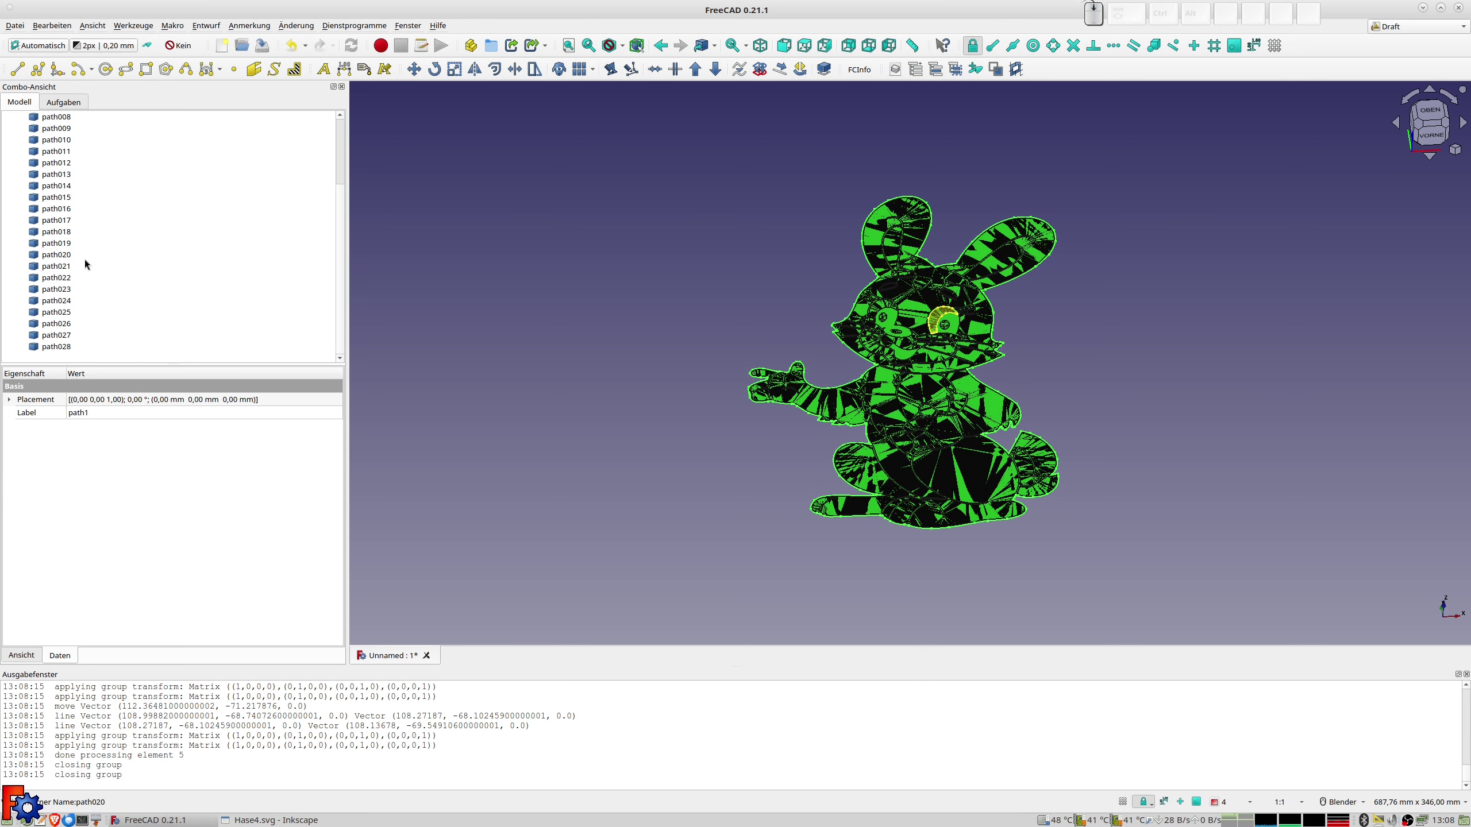
pyautogui.keyDown('shift'); pyautogui.click(62, 346); pyautogui.keyUp('shift')
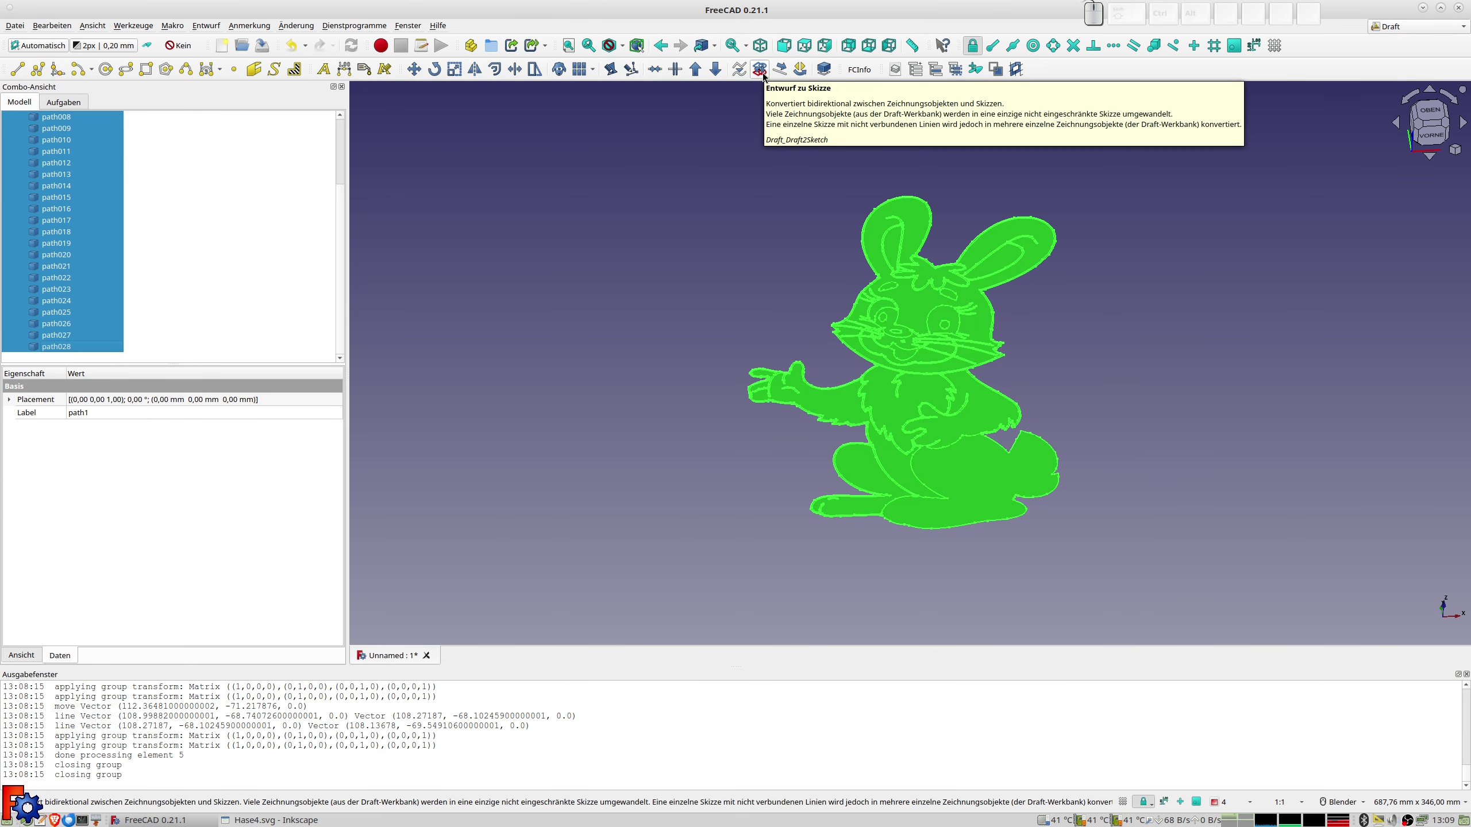
pyautogui.click(762, 73)
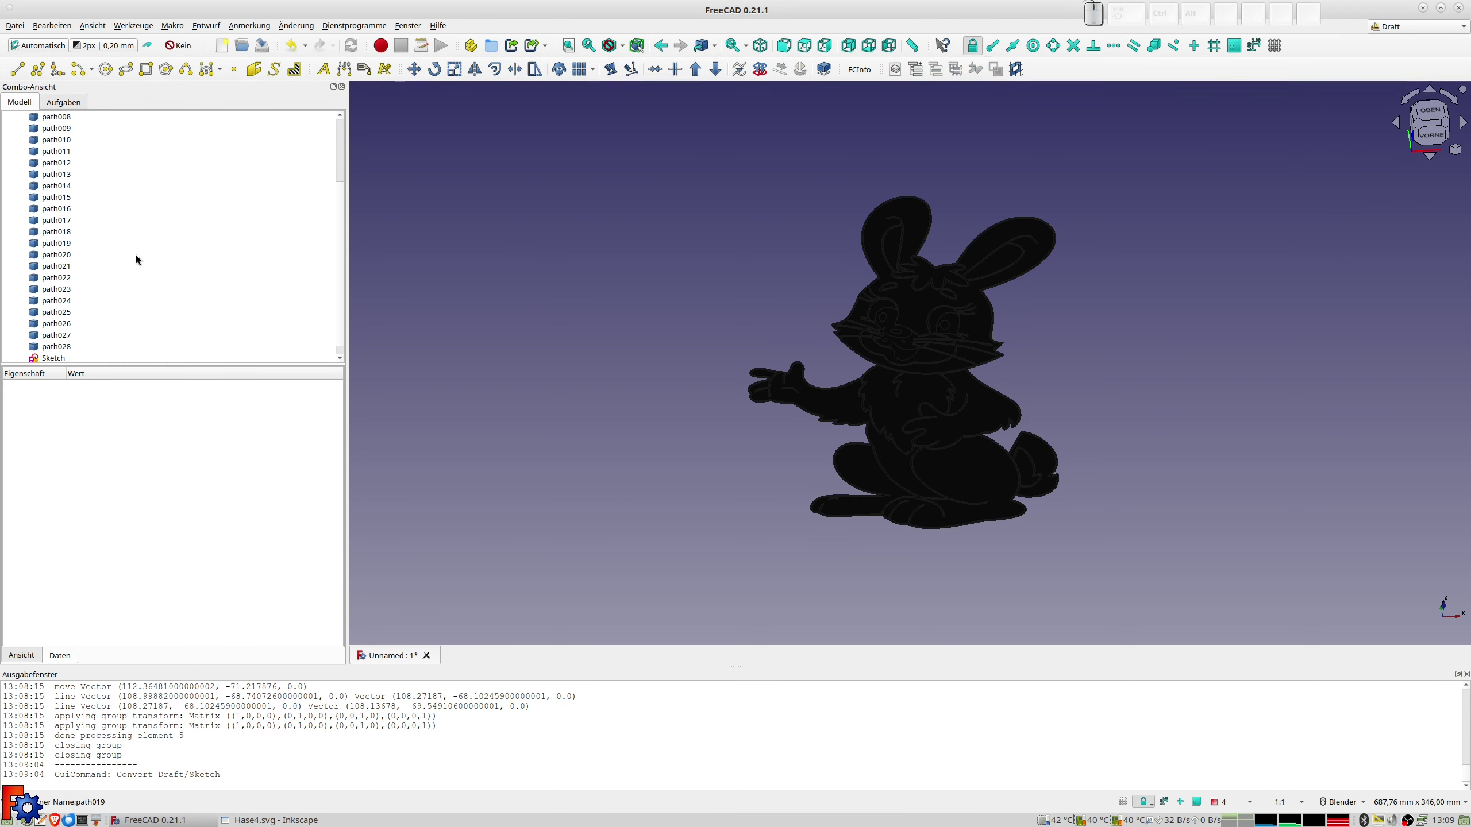
# Hide the range of imported path objects in the model tree.
pyautogui.scroll(3, 113, 216)
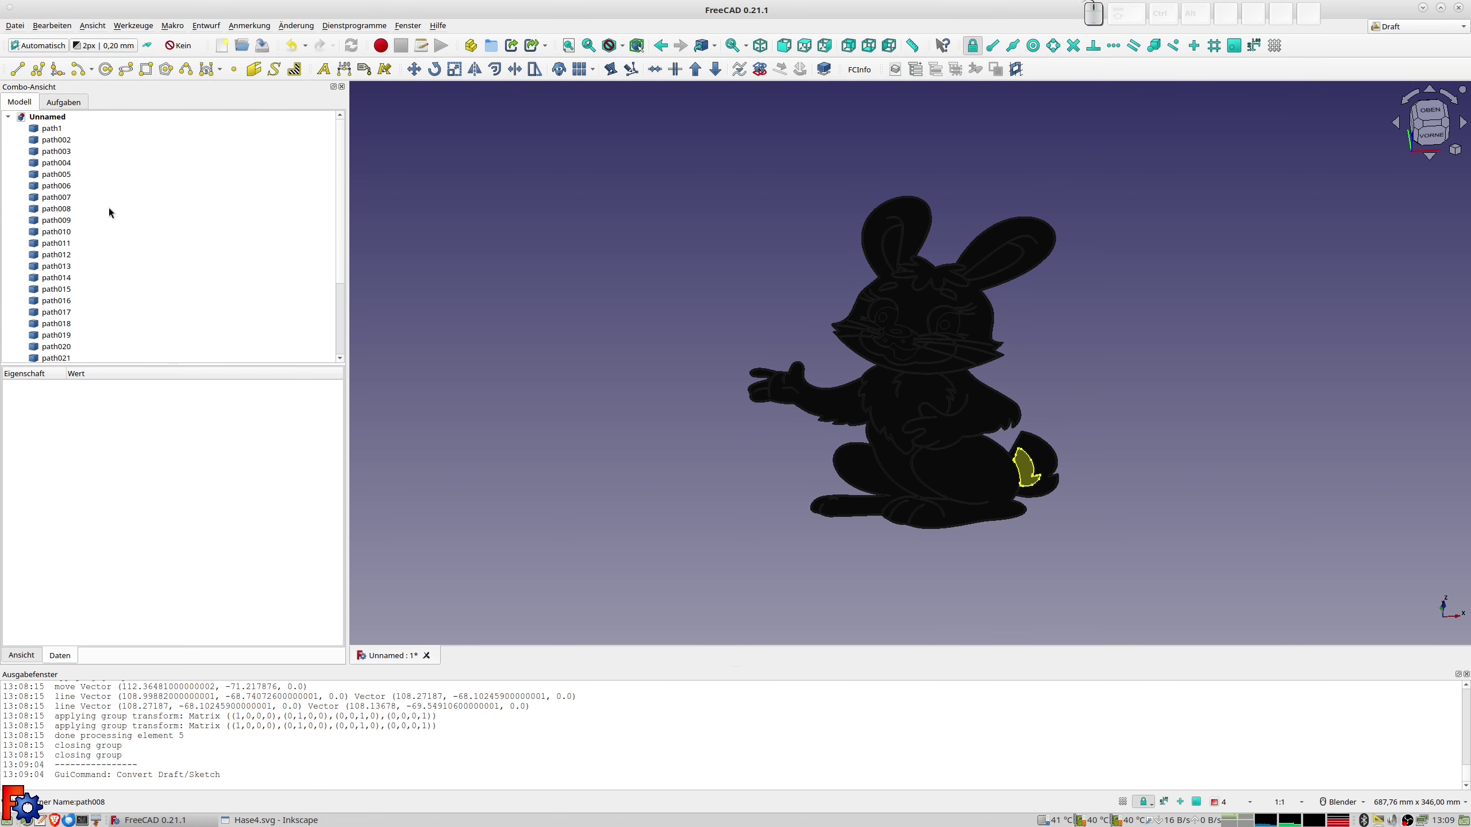
pyautogui.click(60, 133)
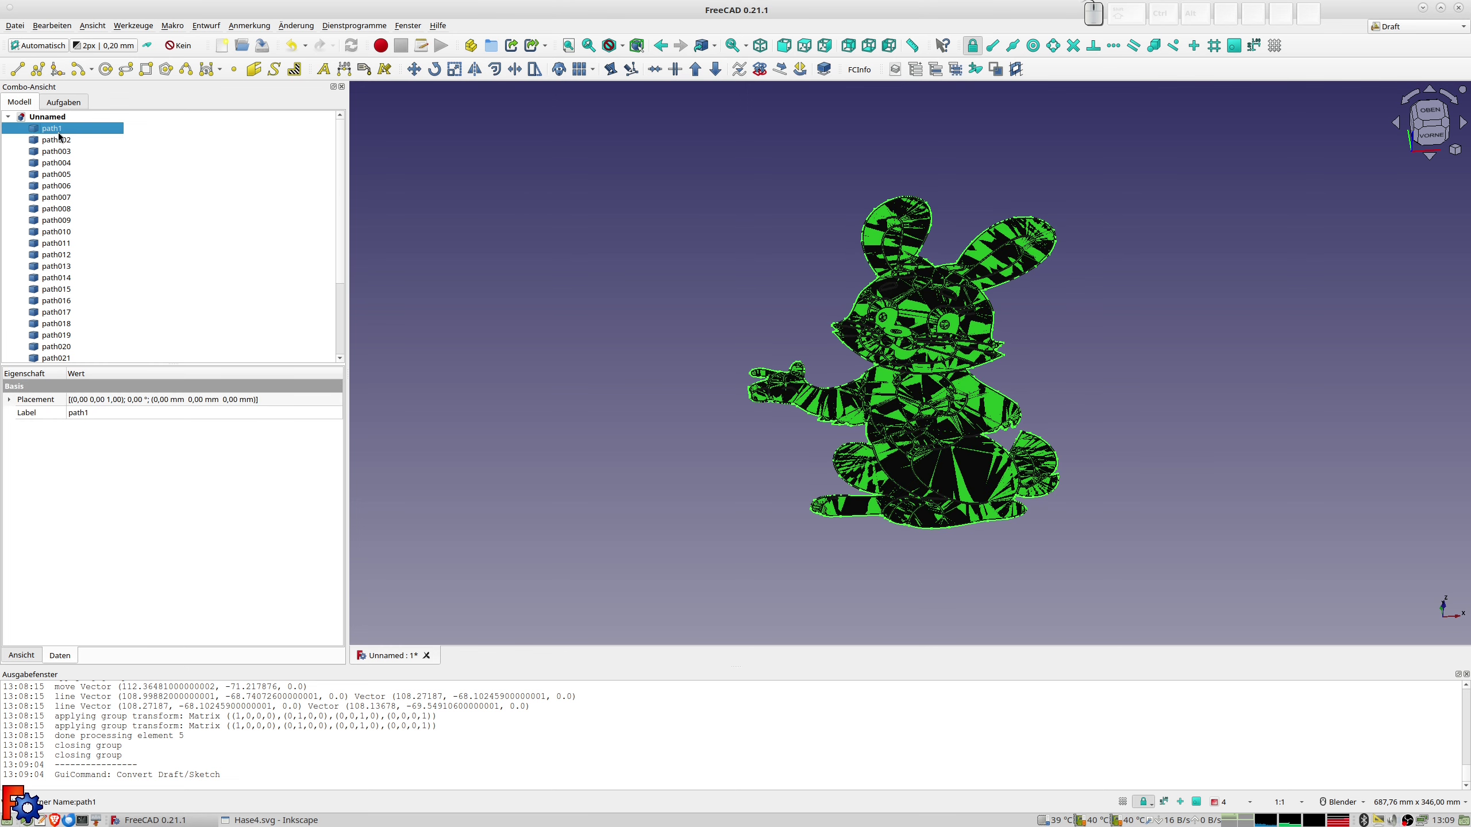
pyautogui.scroll(-3, 60, 137)
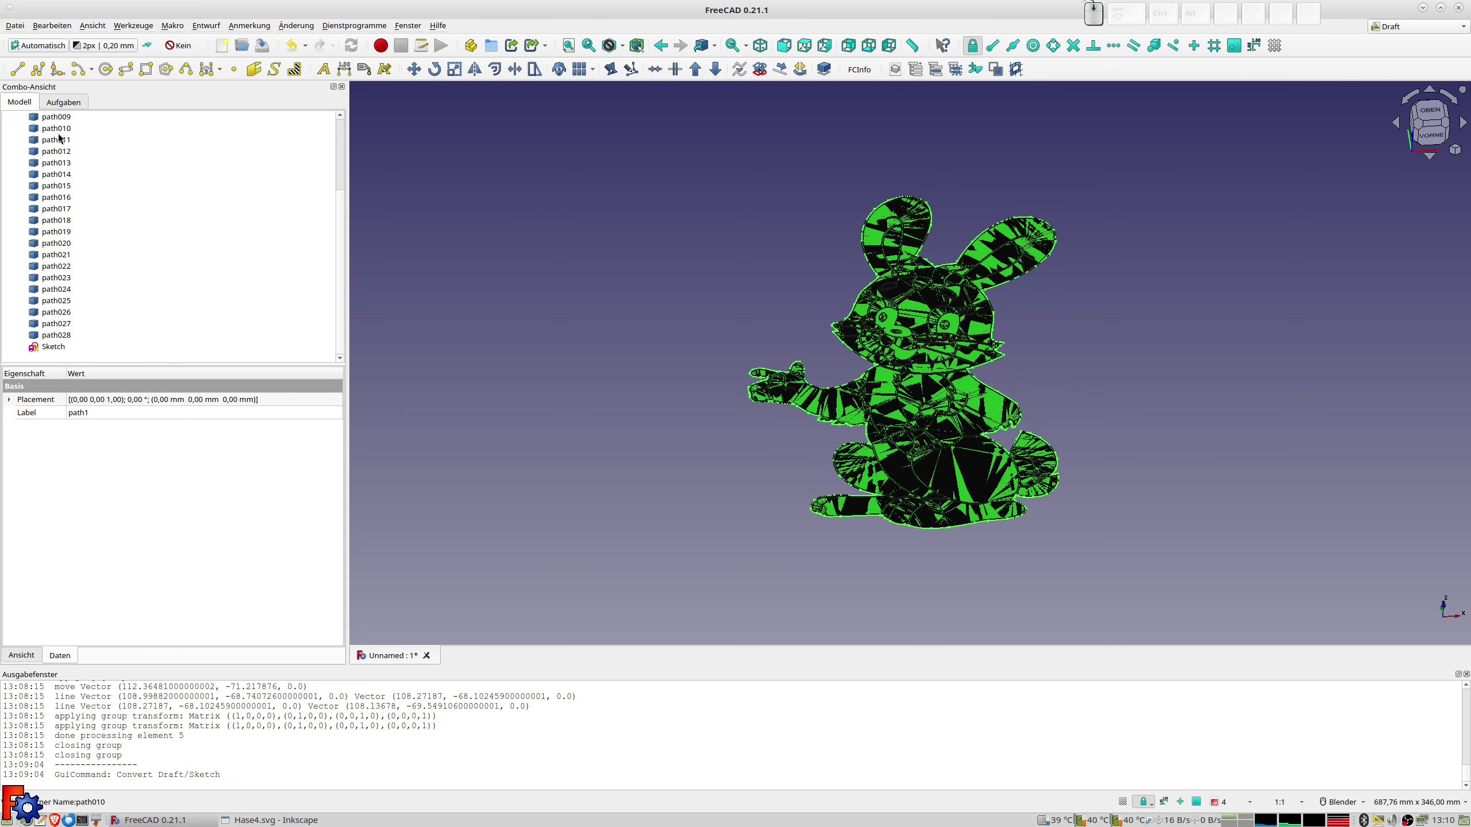
pyautogui.keyDown('shift'); pyautogui.click(56, 335); pyautogui.keyUp('shift')
pyautogui.press('space')
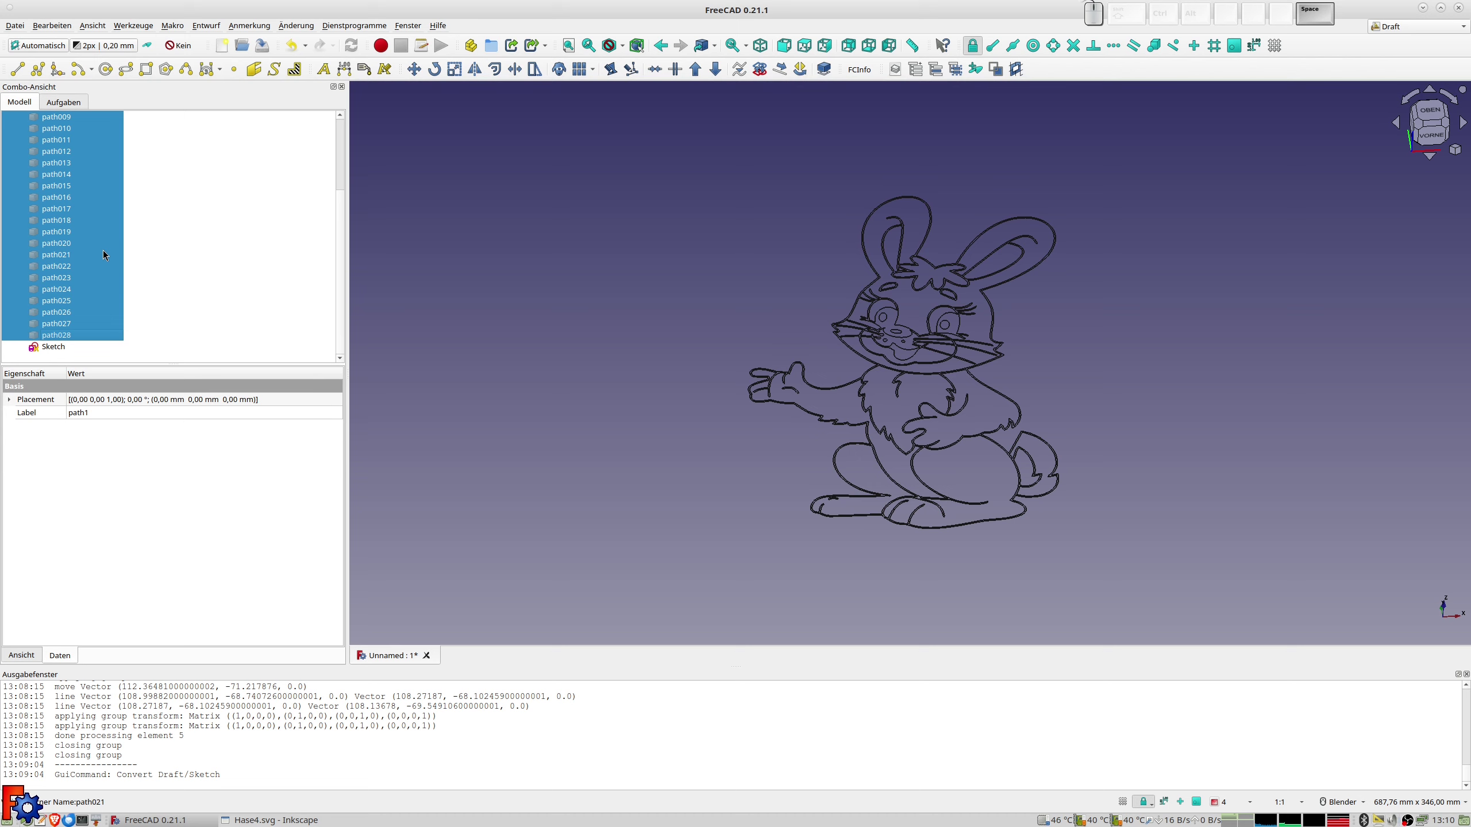
# Select the rabbit Sketch to check its outline, then clear the selection.
pyautogui.scroll(5, 875, 375)
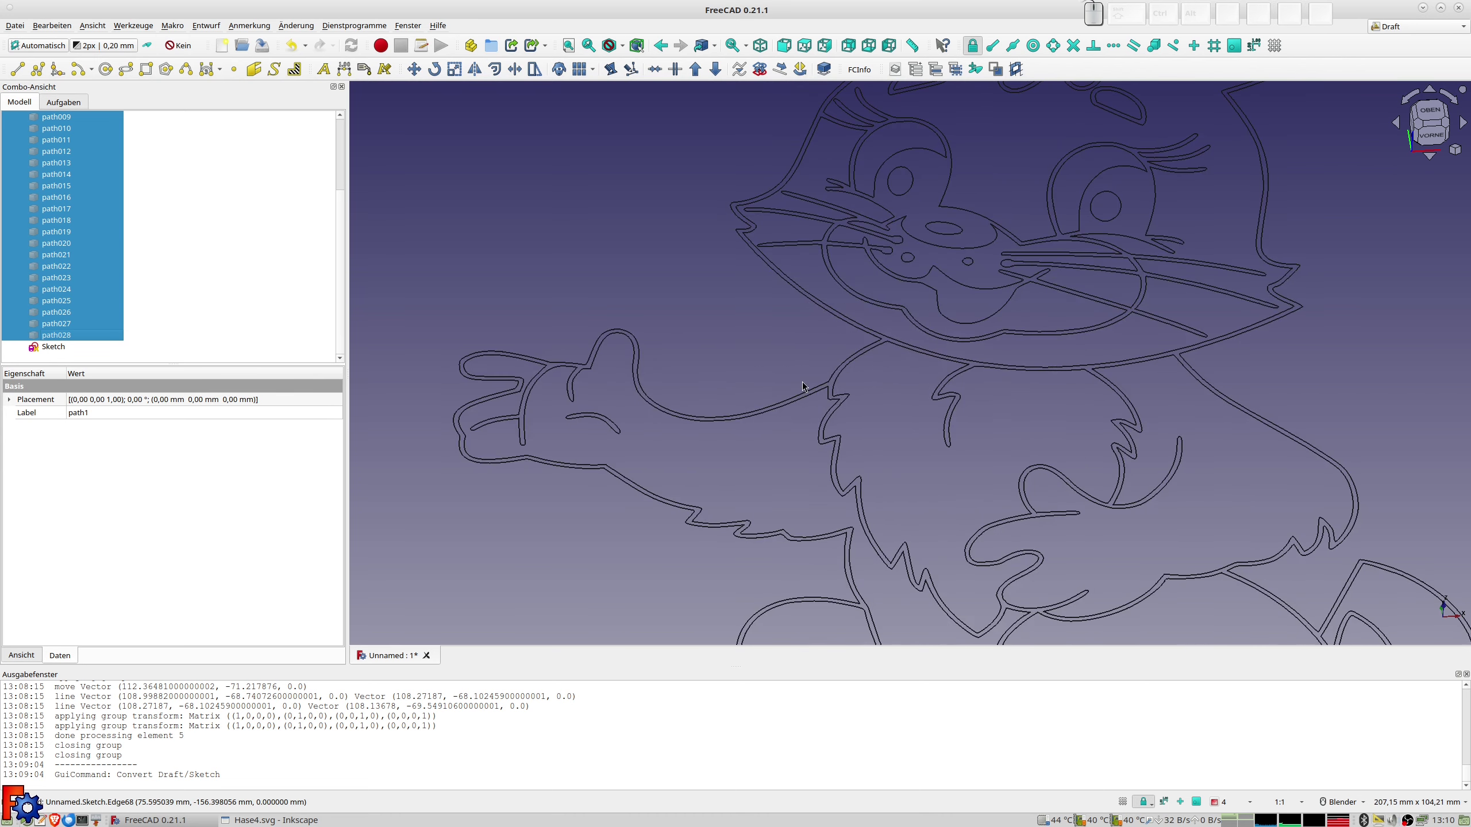
pyautogui.scroll(-3, 753, 382)
pyautogui.scroll(-1, 637, 393)
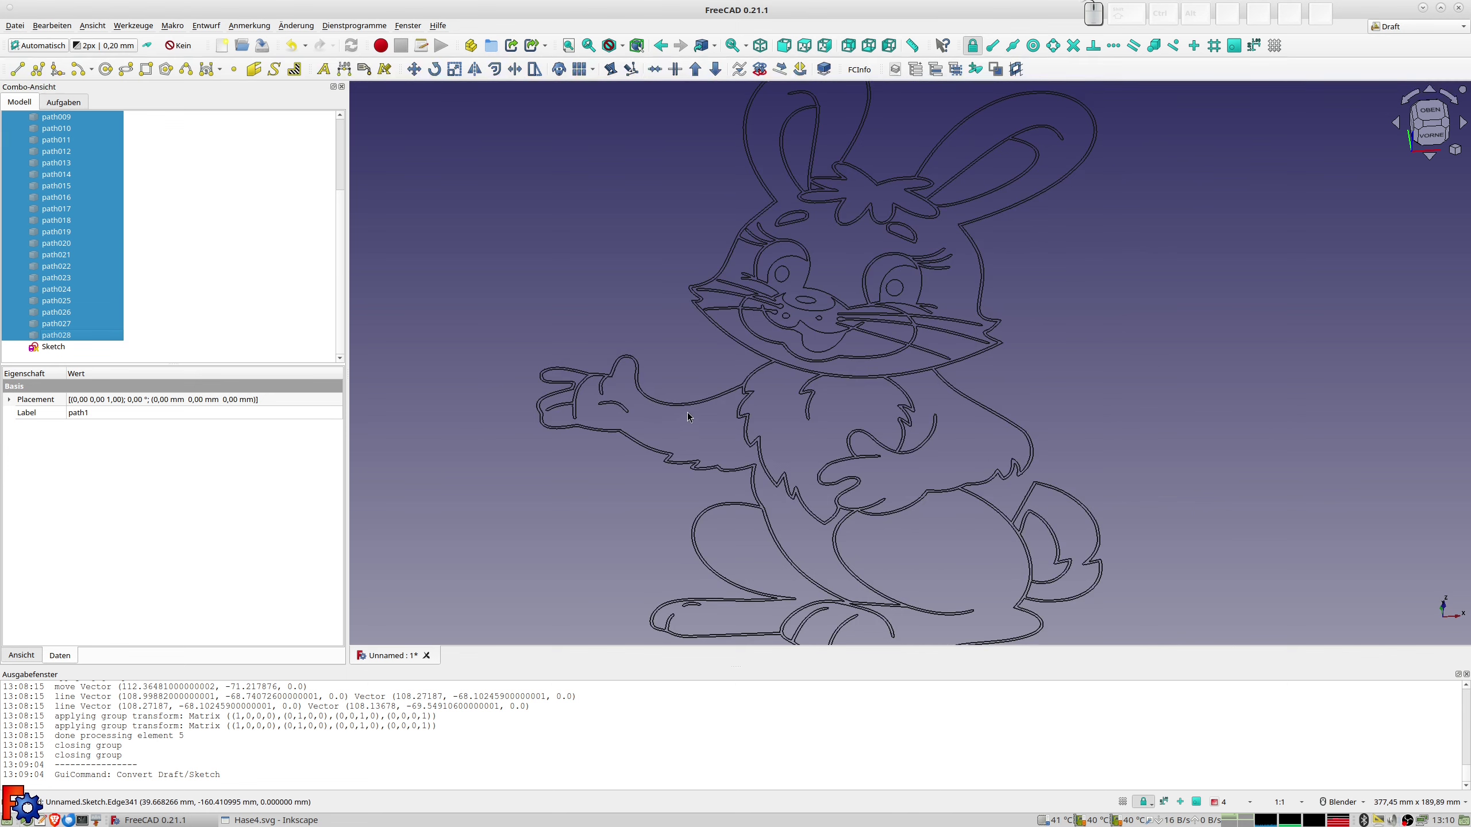
pyautogui.click(55, 347)
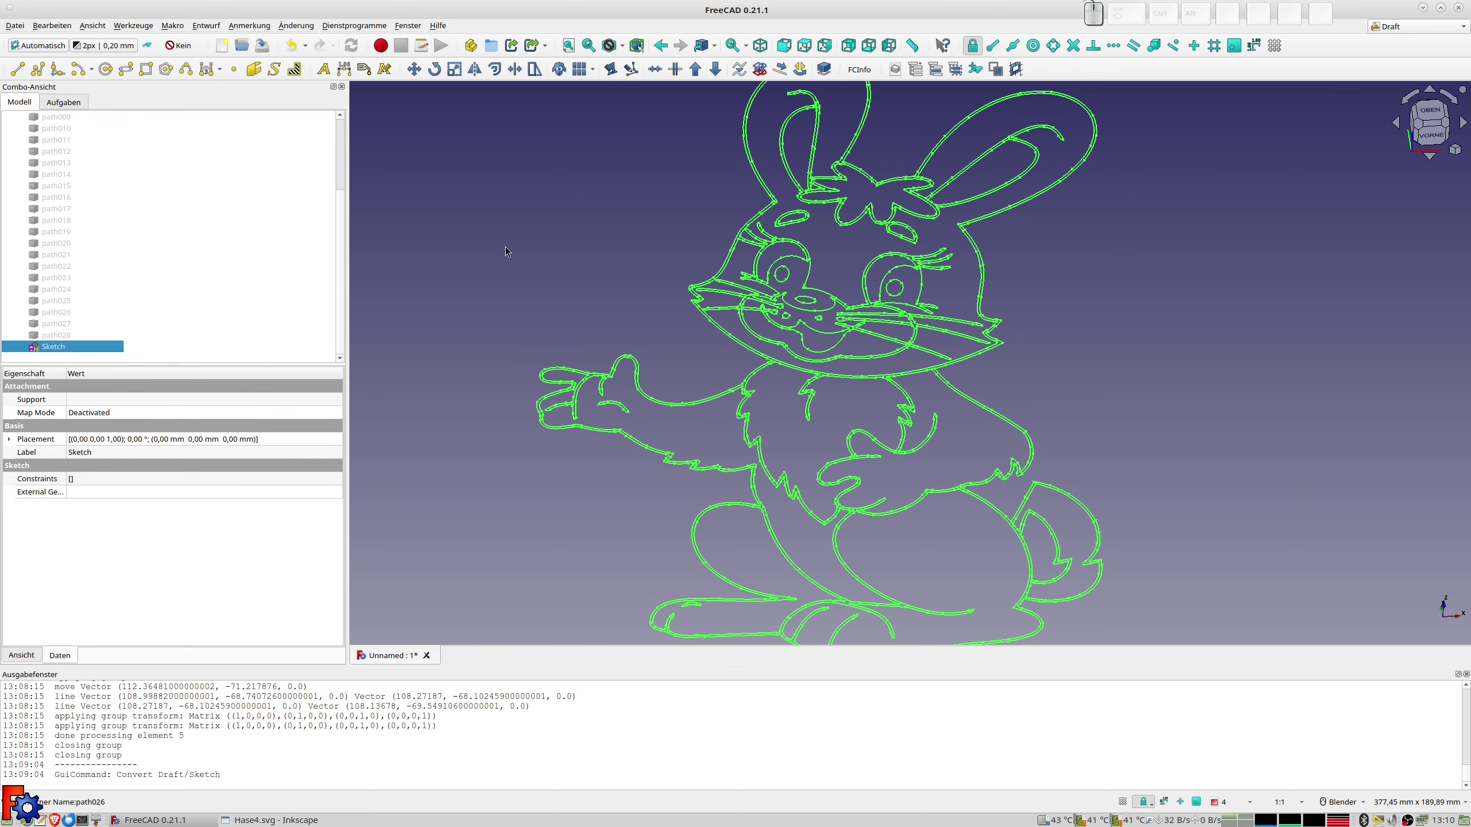
pyautogui.scroll(-4, 506, 246)
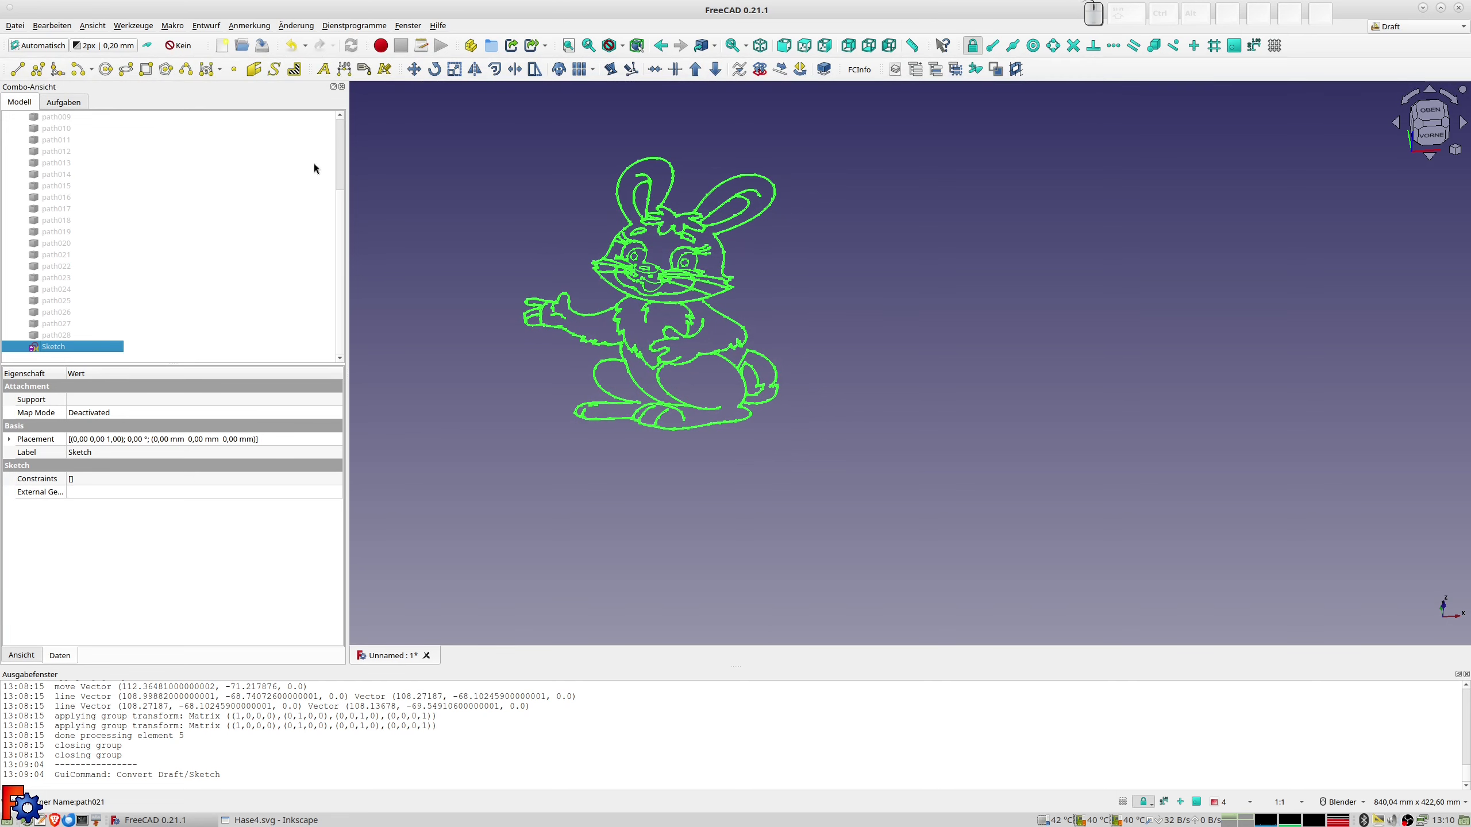
pyautogui.click(468, 147)
pyautogui.scroll(-5, 1005, 188)
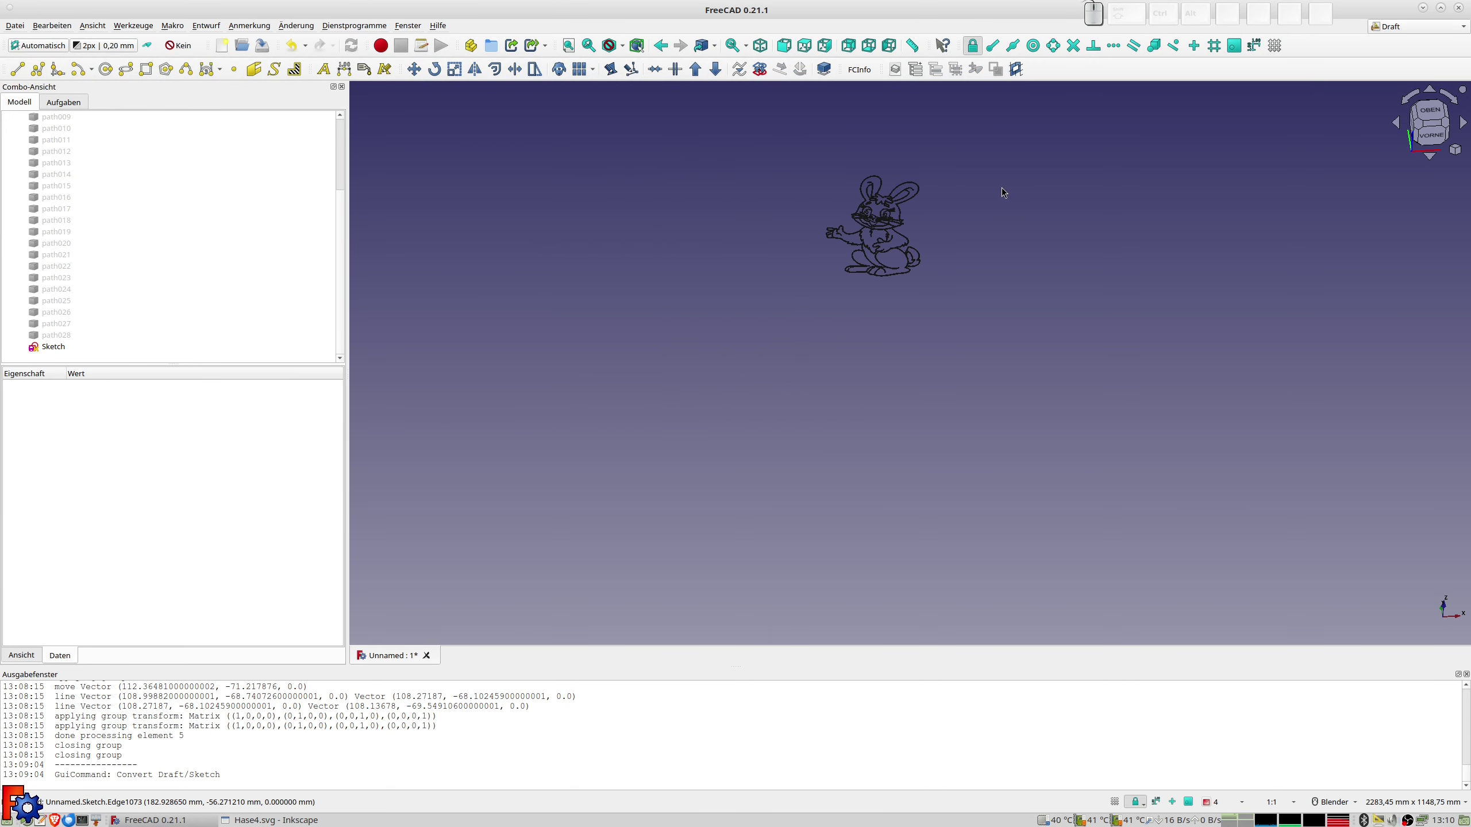
pyautogui.scroll(3, 1003, 193)
pyautogui.click(1397, 27)
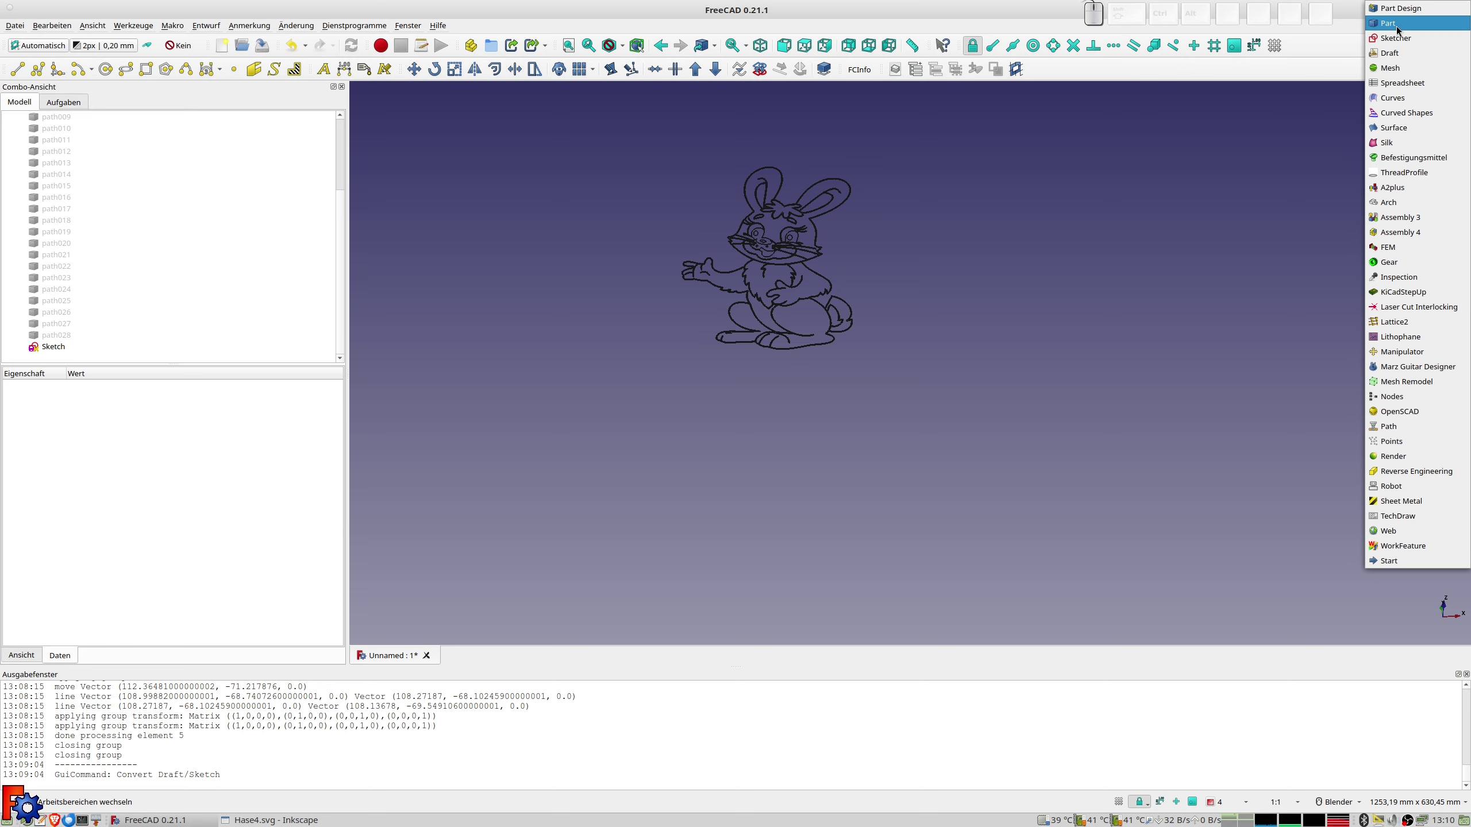
# In Part Design, create body Körper, move the Sketch into it, and select its XY-plane.
pyautogui.click(1400, 10)
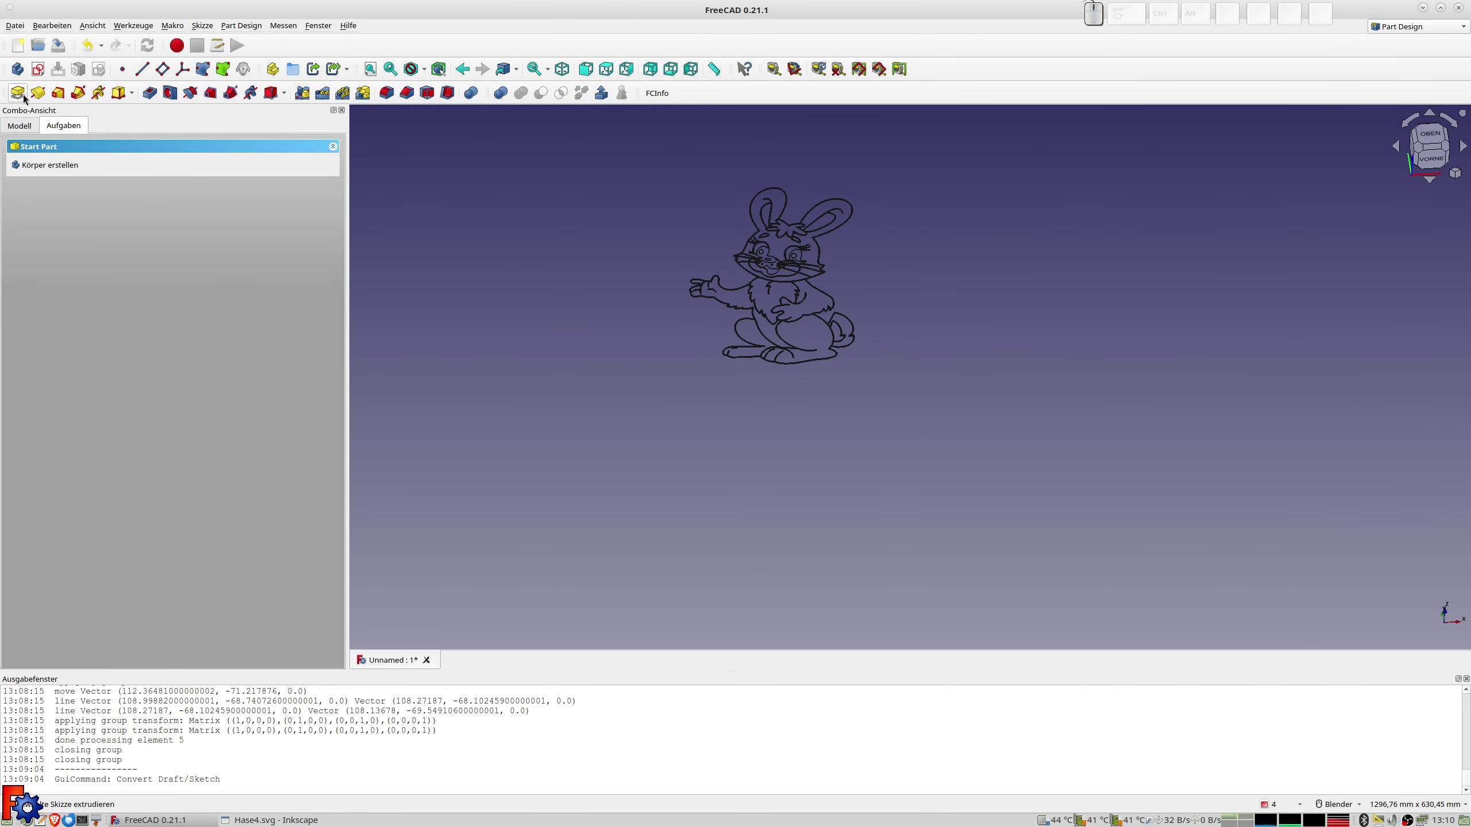
pyautogui.click(48, 165)
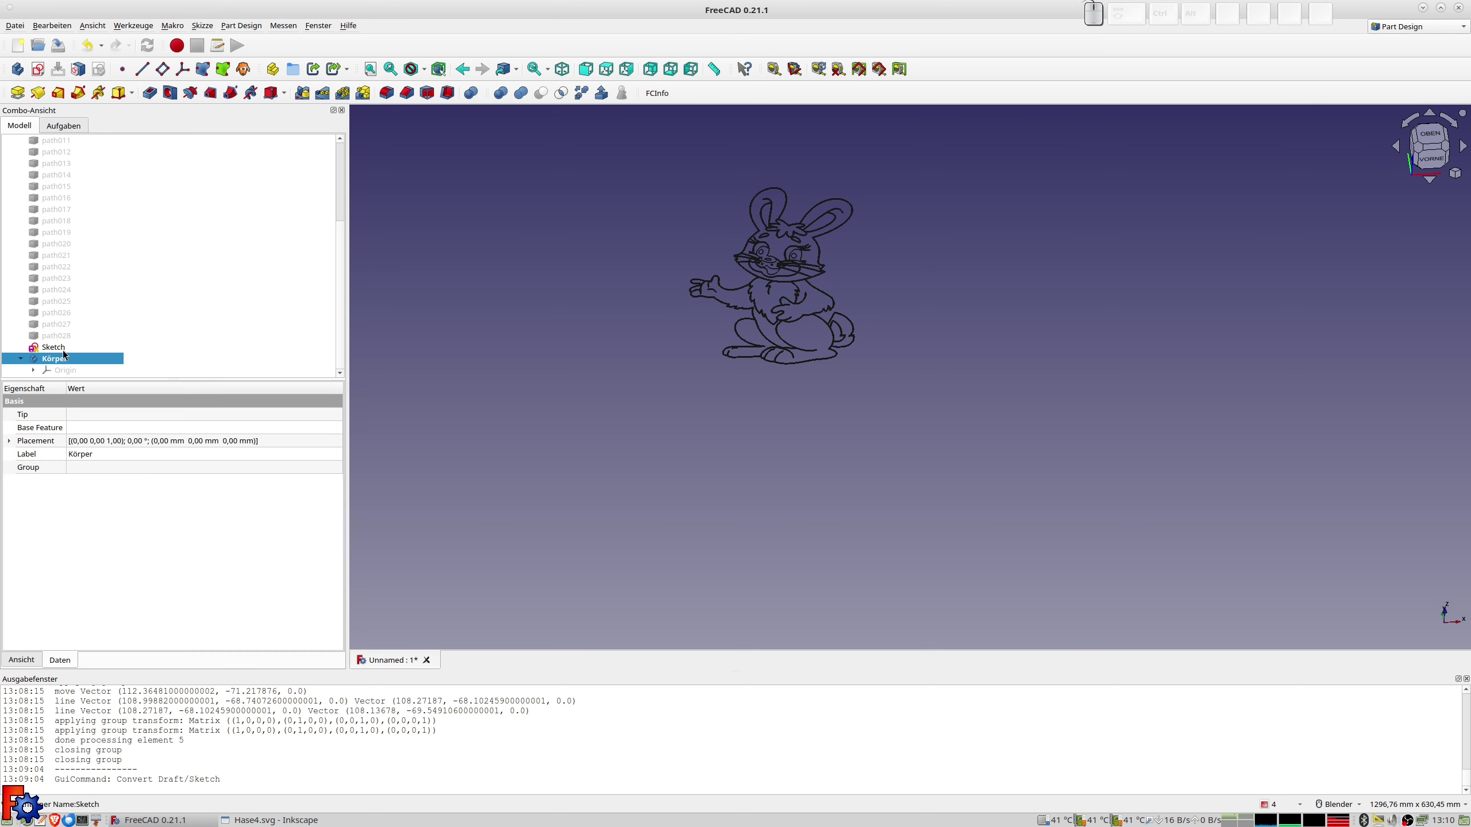
pyautogui.moveTo(64, 350); pyautogui.dragTo(59, 359)
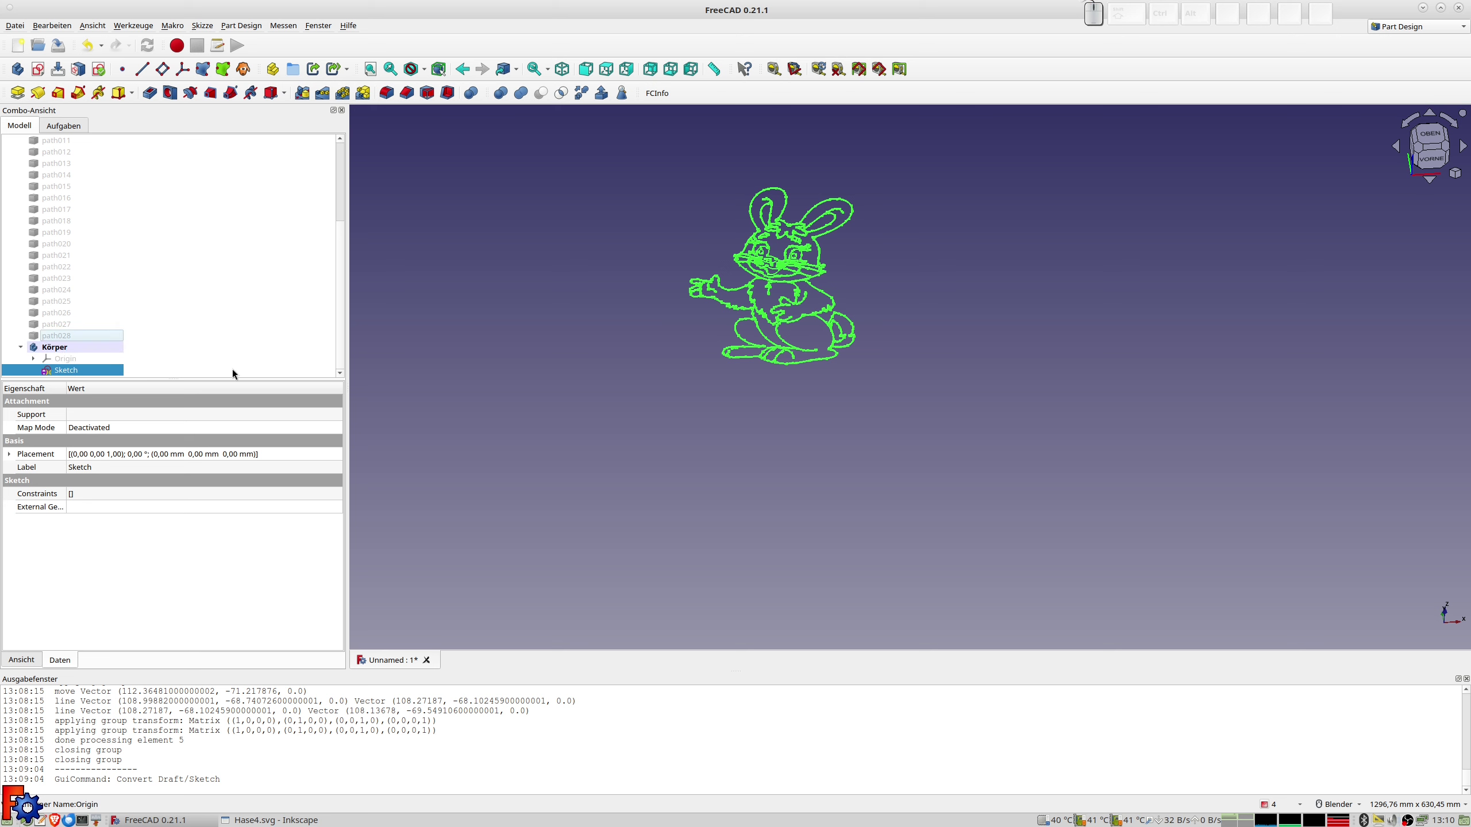
pyautogui.click(32, 358)
pyautogui.click(81, 341)
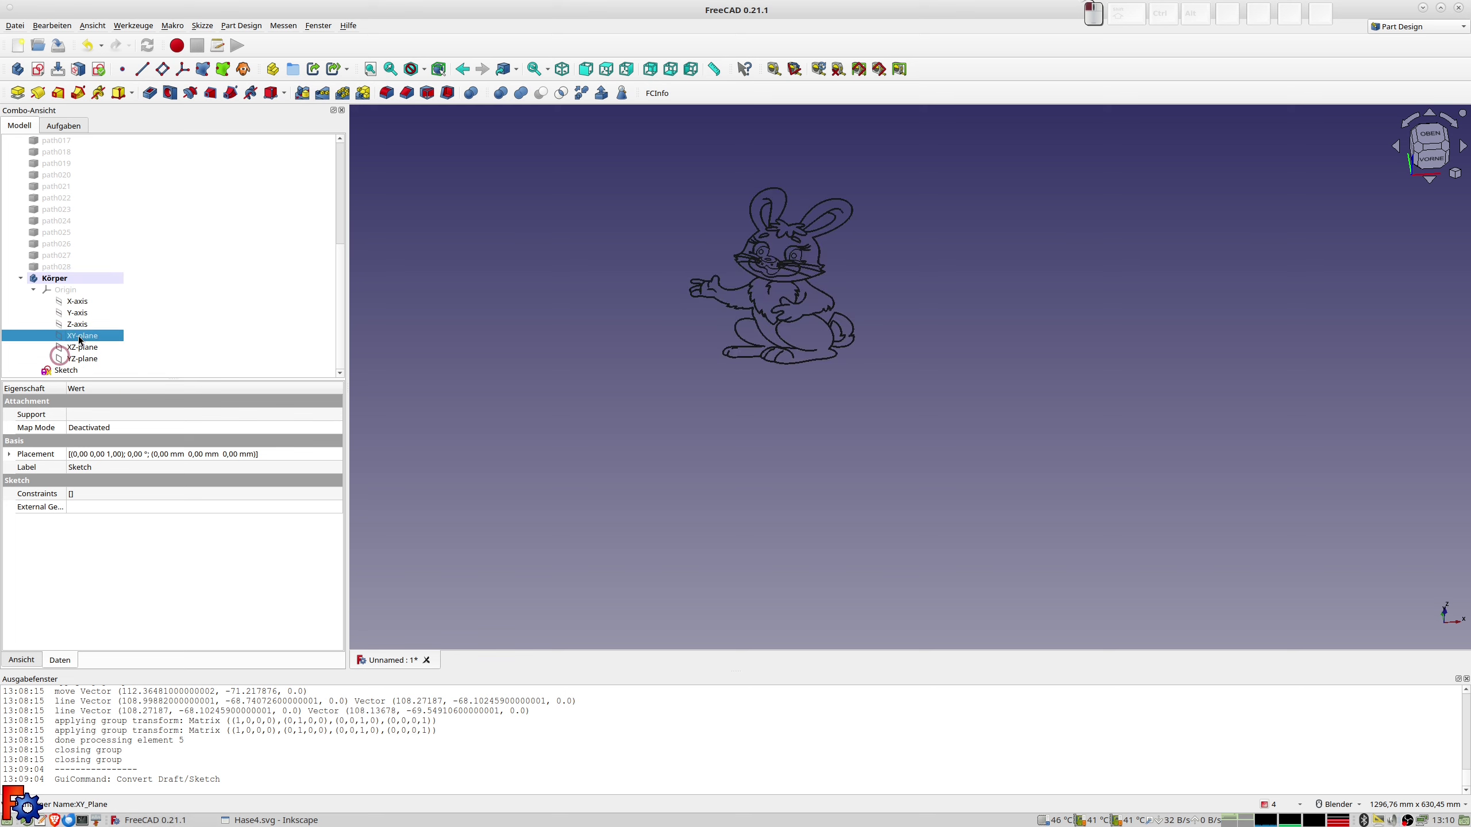
# Attach the rabbit Sketch flat to the XY-plane and open a new empty sketch.
pyautogui.click(81, 71)
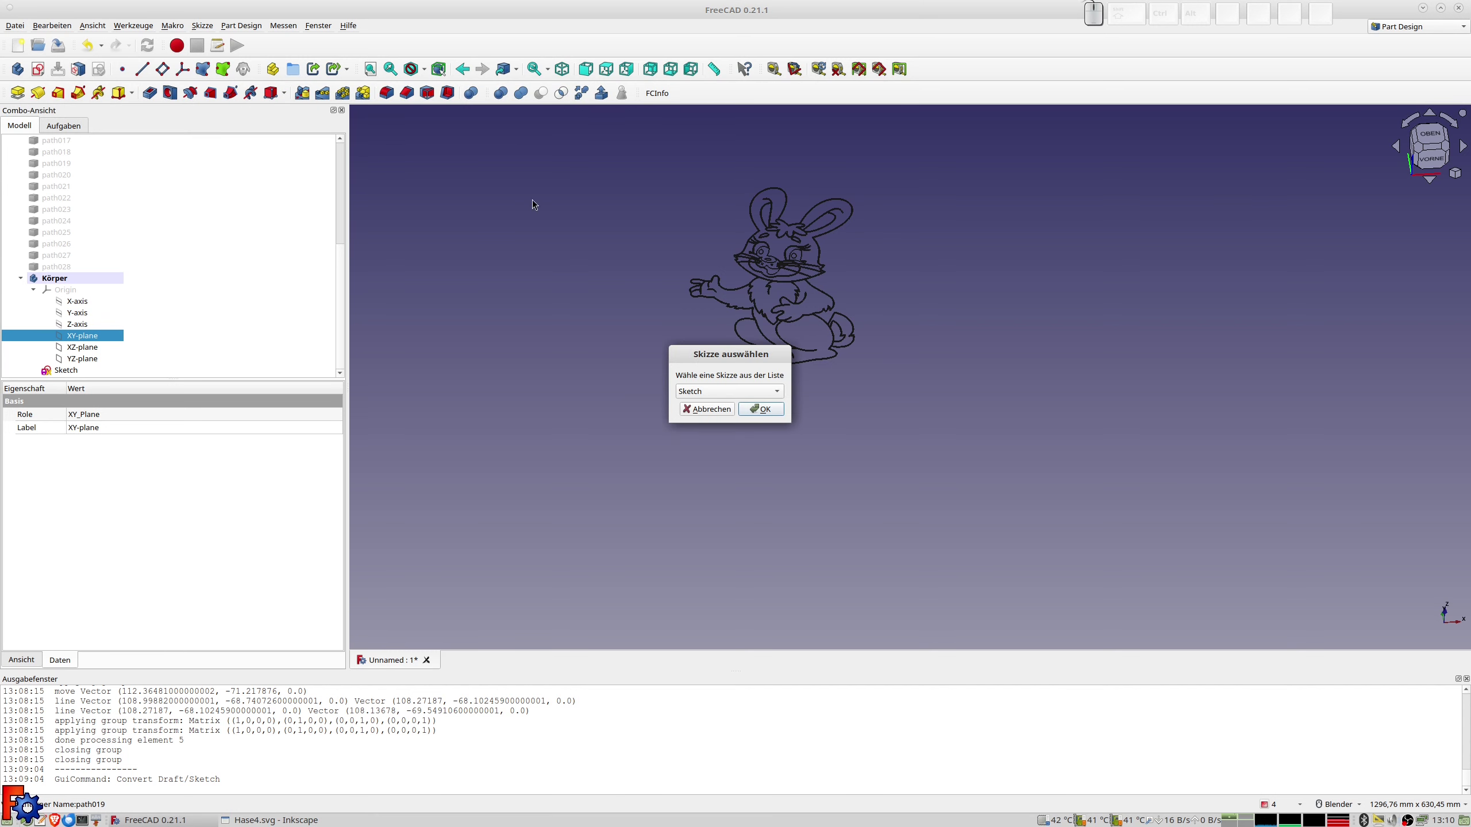
pyautogui.click(701, 392)
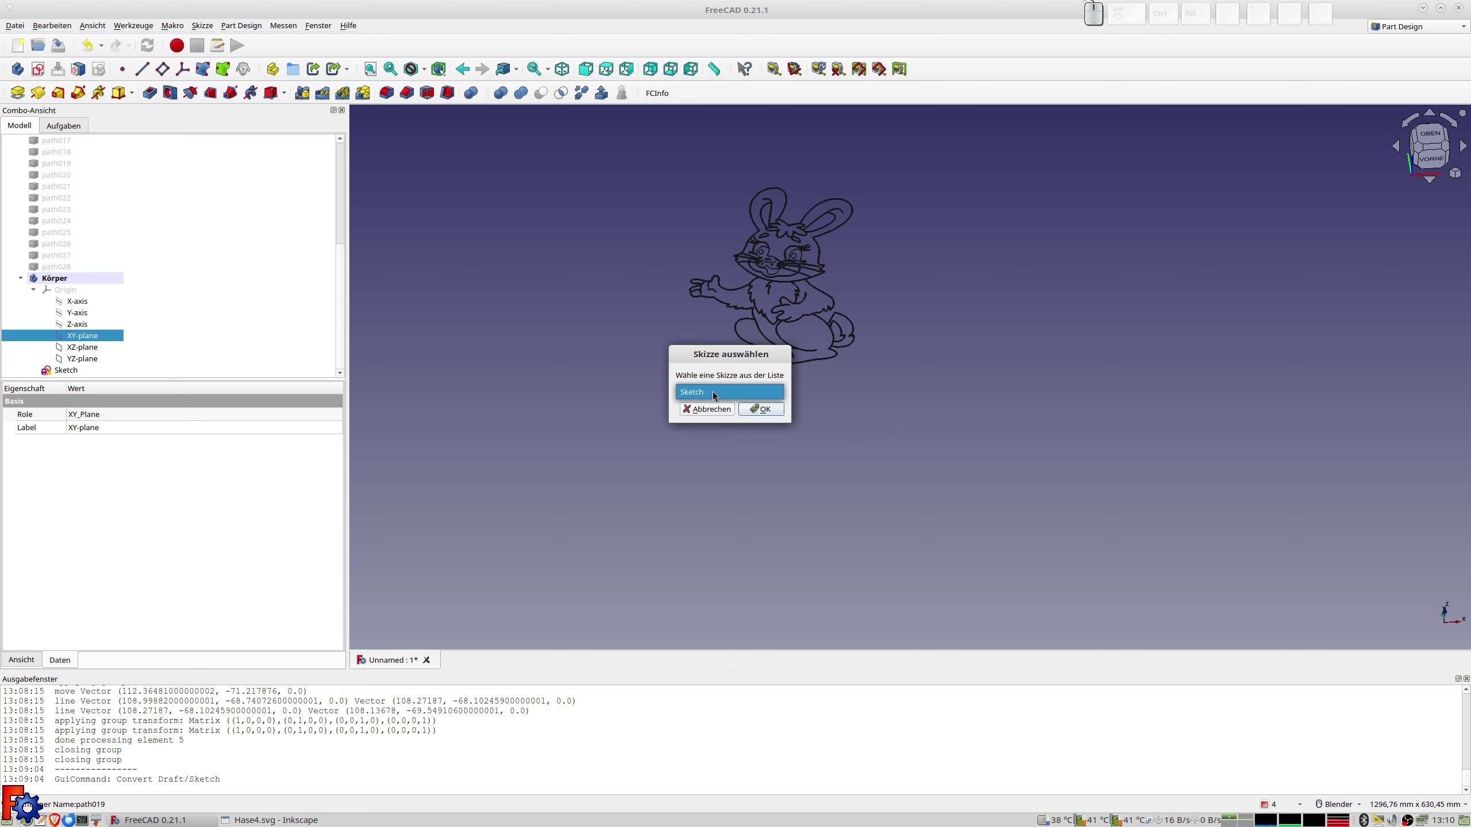
pyautogui.click(713, 391)
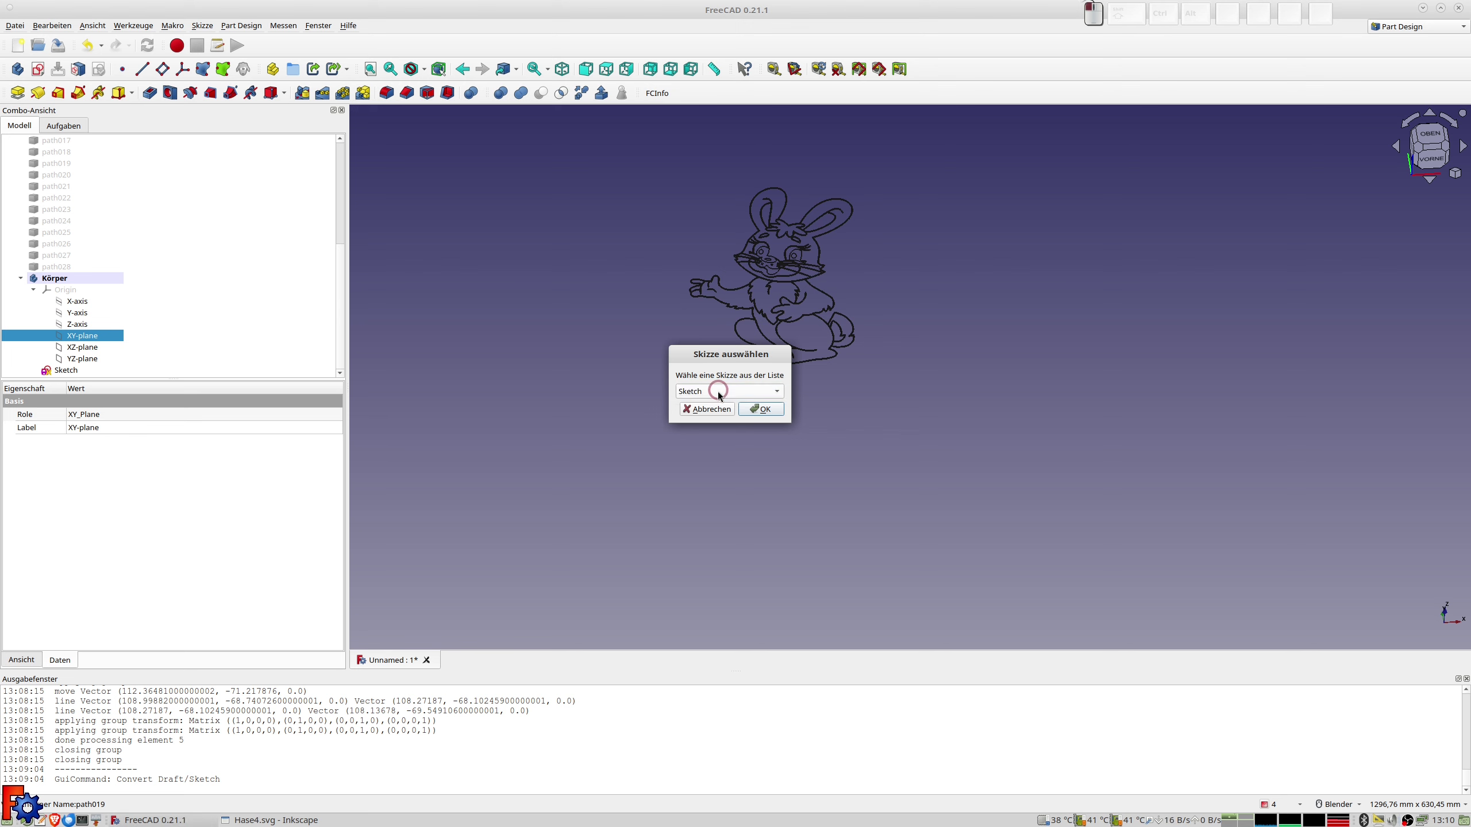
pyautogui.click(760, 409)
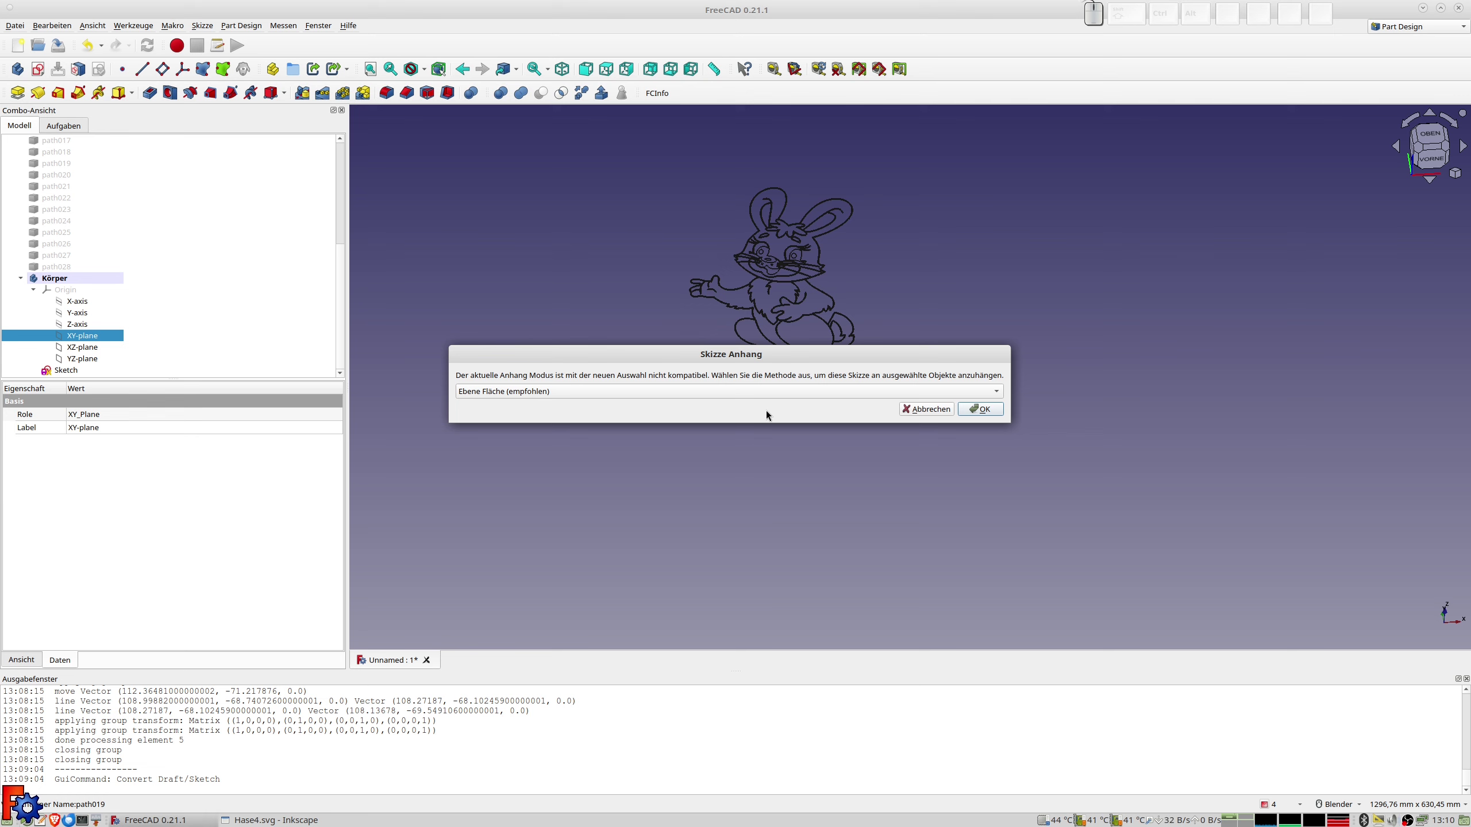
pyautogui.click(975, 409)
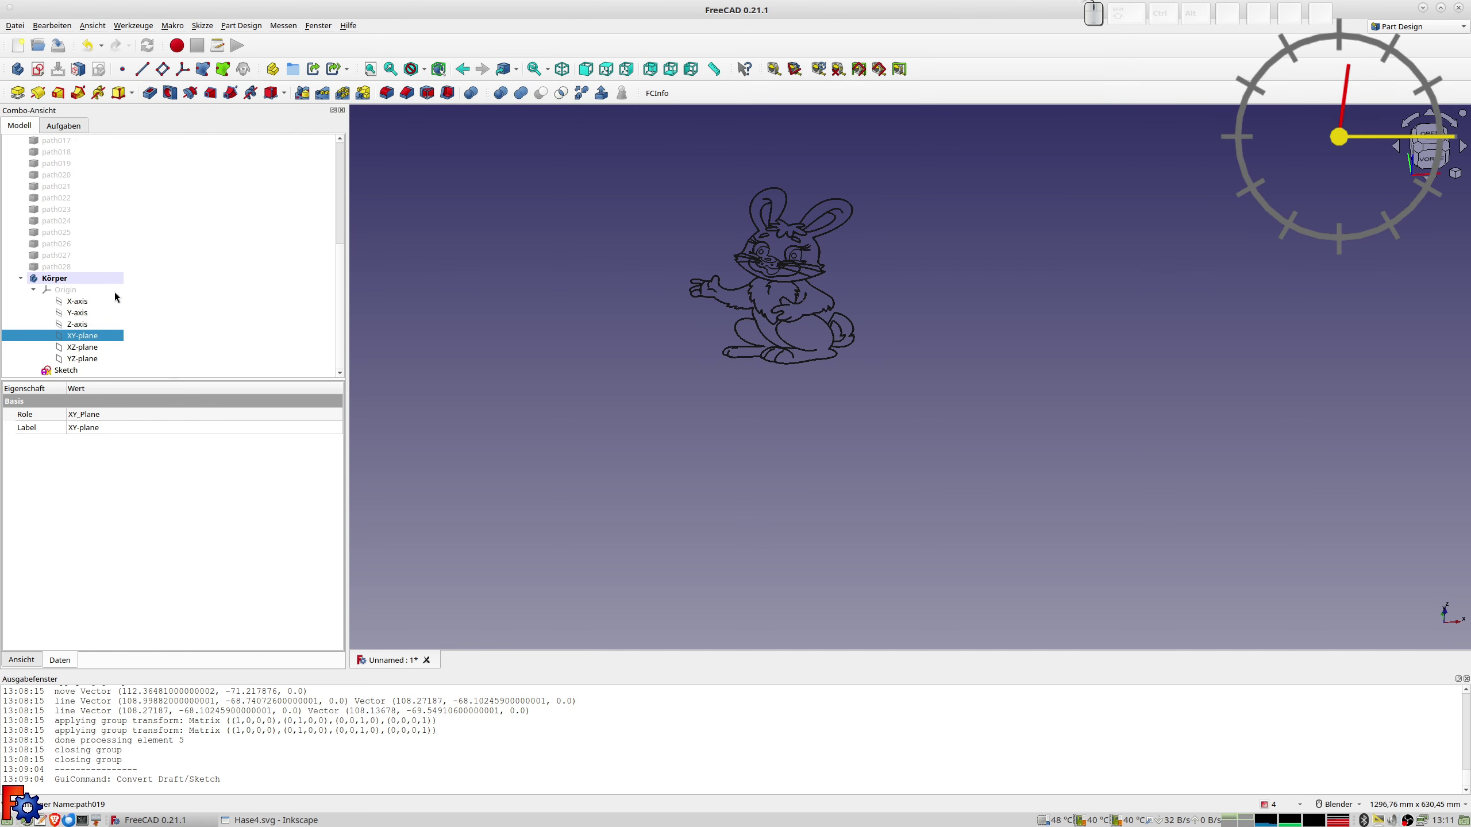
pyautogui.doubleClick(86, 339)
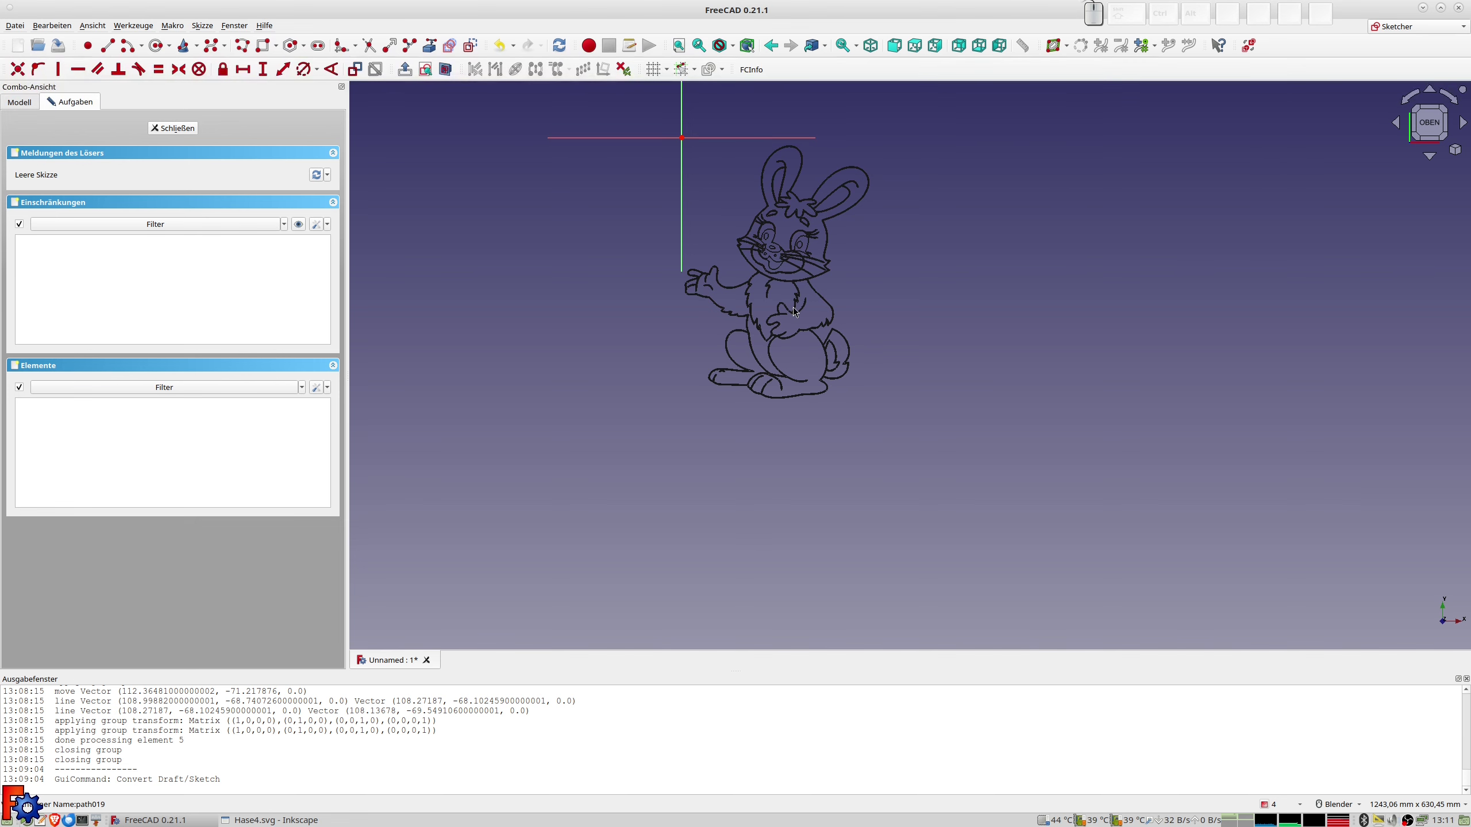
# Draw a rectangle from the origin enclosing the rabbit outline.
pyautogui.scroll(2, 916, 278)
pyautogui.keyDown('shift'); pyautogui.moveTo(878, 266); pyautogui.dragTo(956, 343, button='middle'); pyautogui.keyUp('shift')
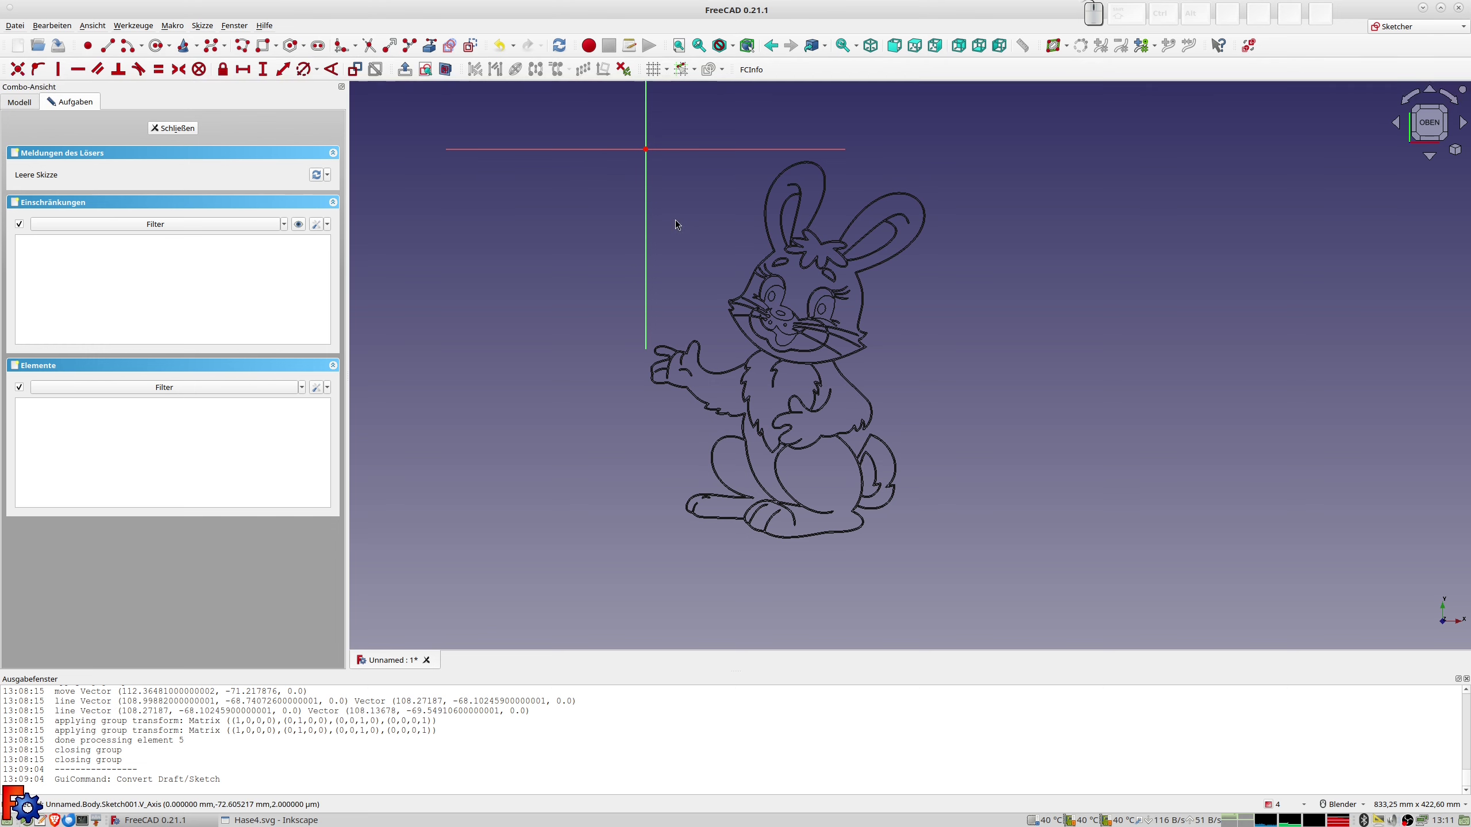
pyautogui.click(264, 46)
pyautogui.click(646, 149)
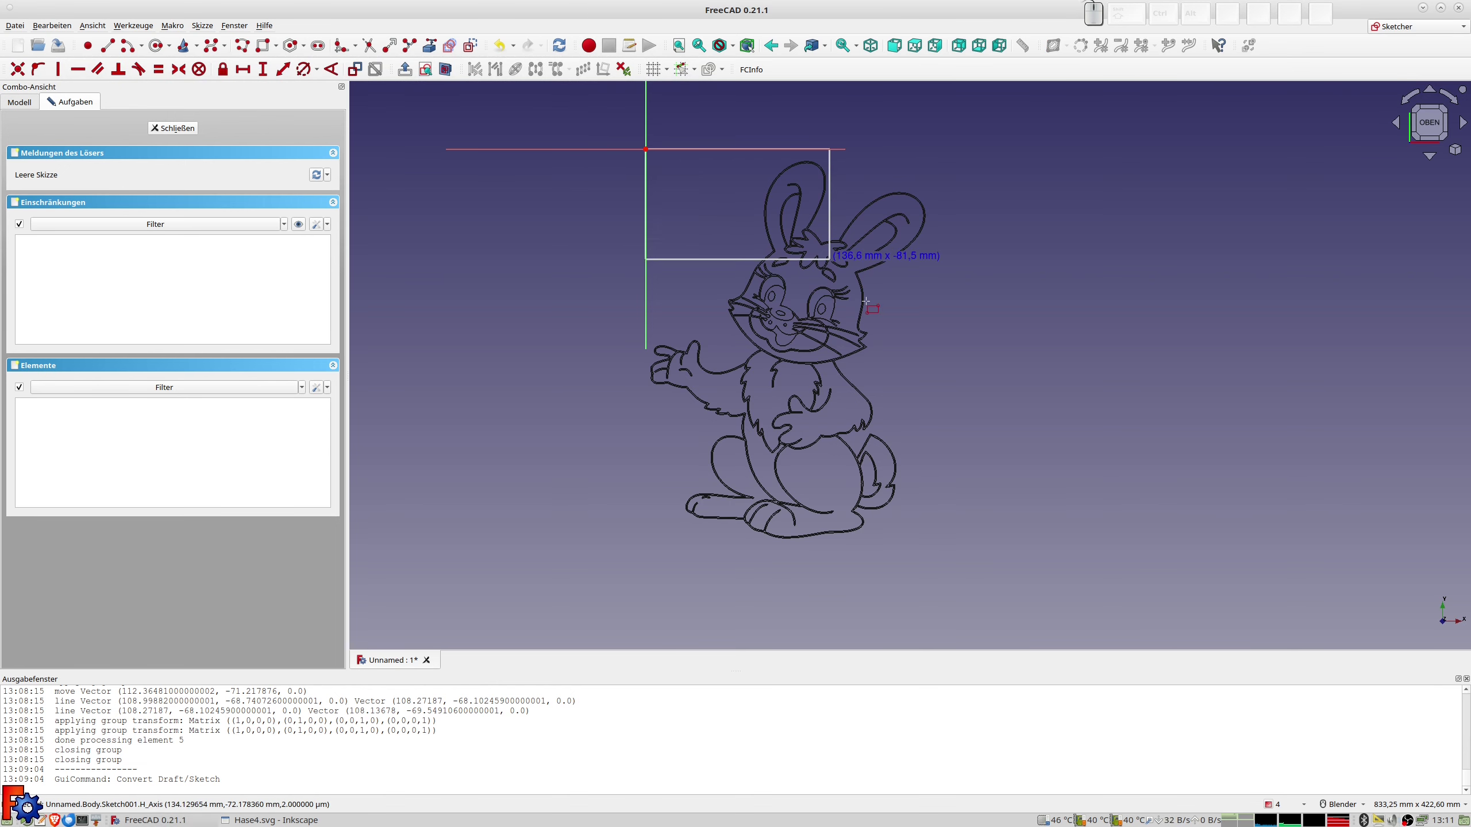
pyautogui.click(944, 545)
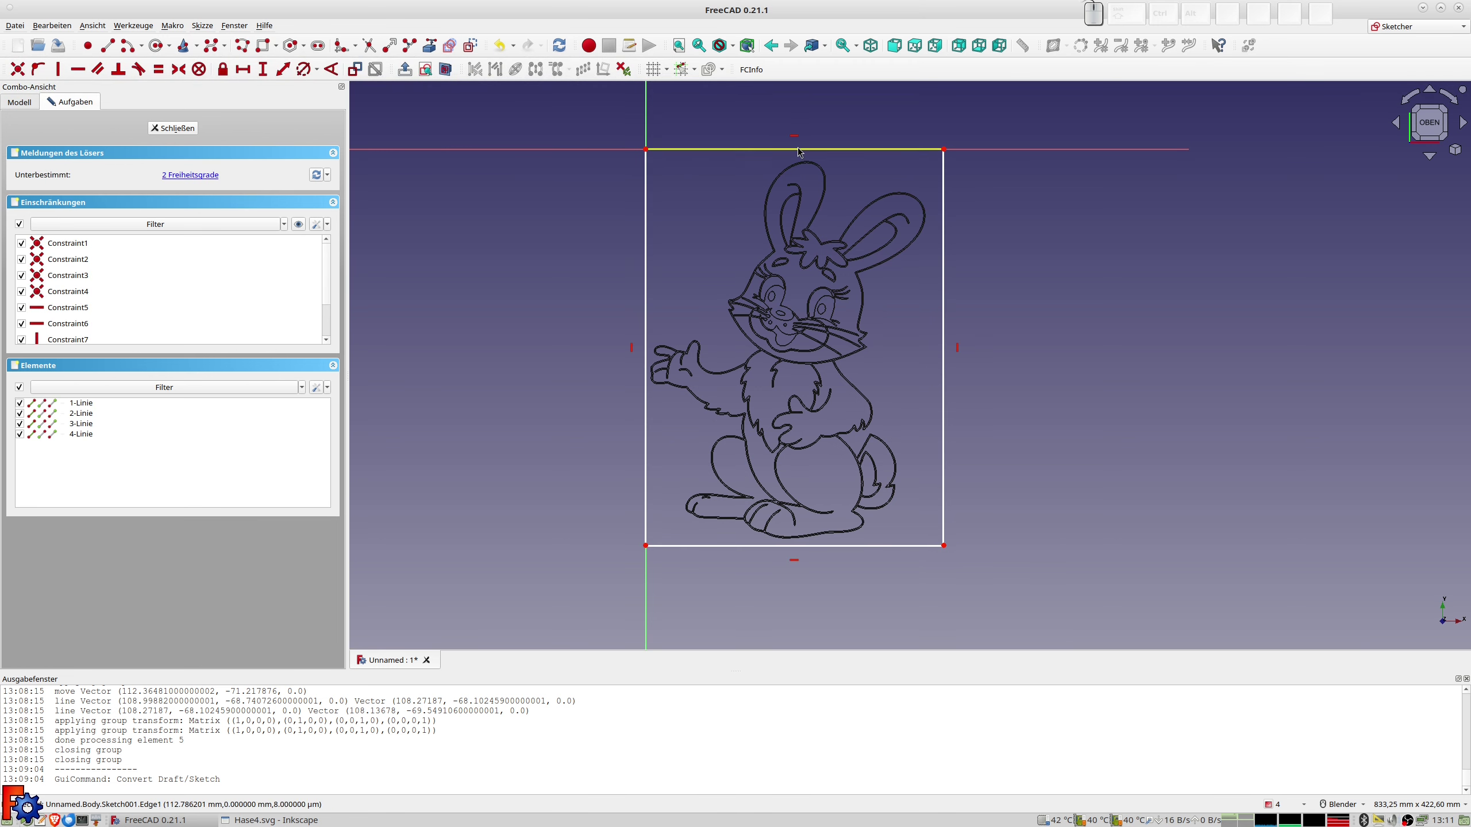
# Constrain the rectangle to 220 mm wide and 295 mm tall.
pyautogui.click(283, 71)
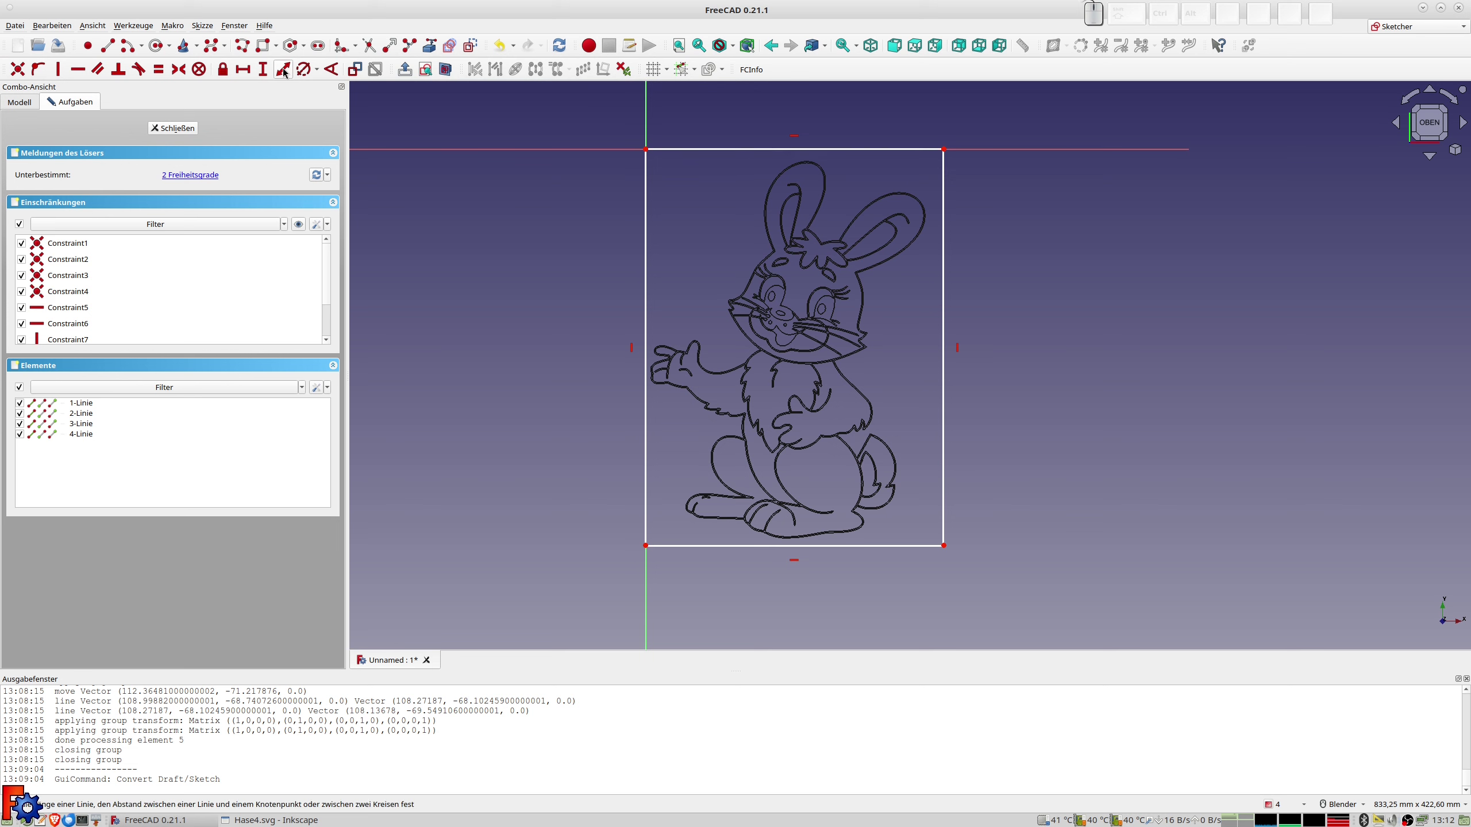
pyautogui.click(739, 149)
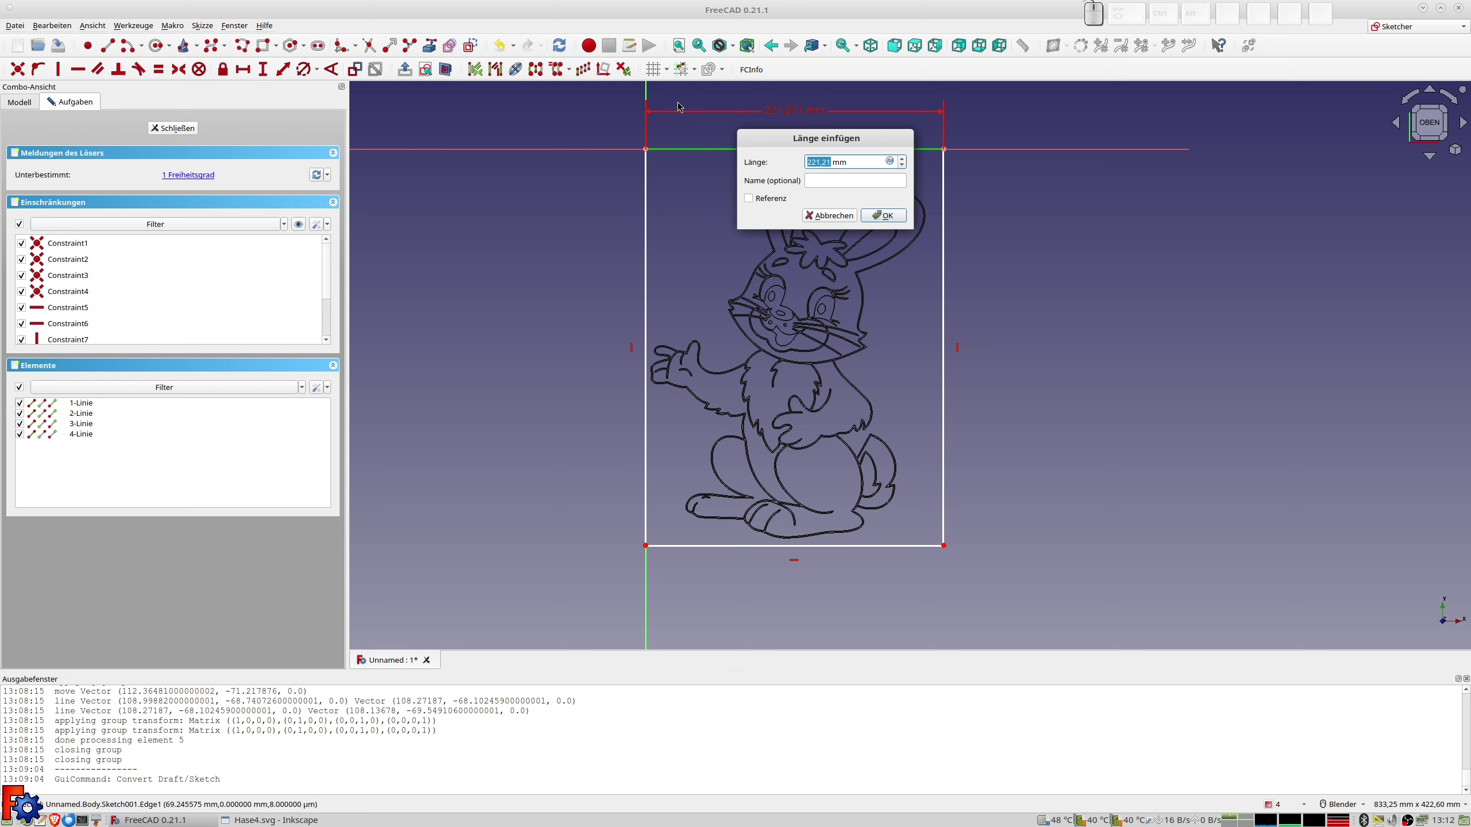
pyautogui.write('220')
pyautogui.press('Return')
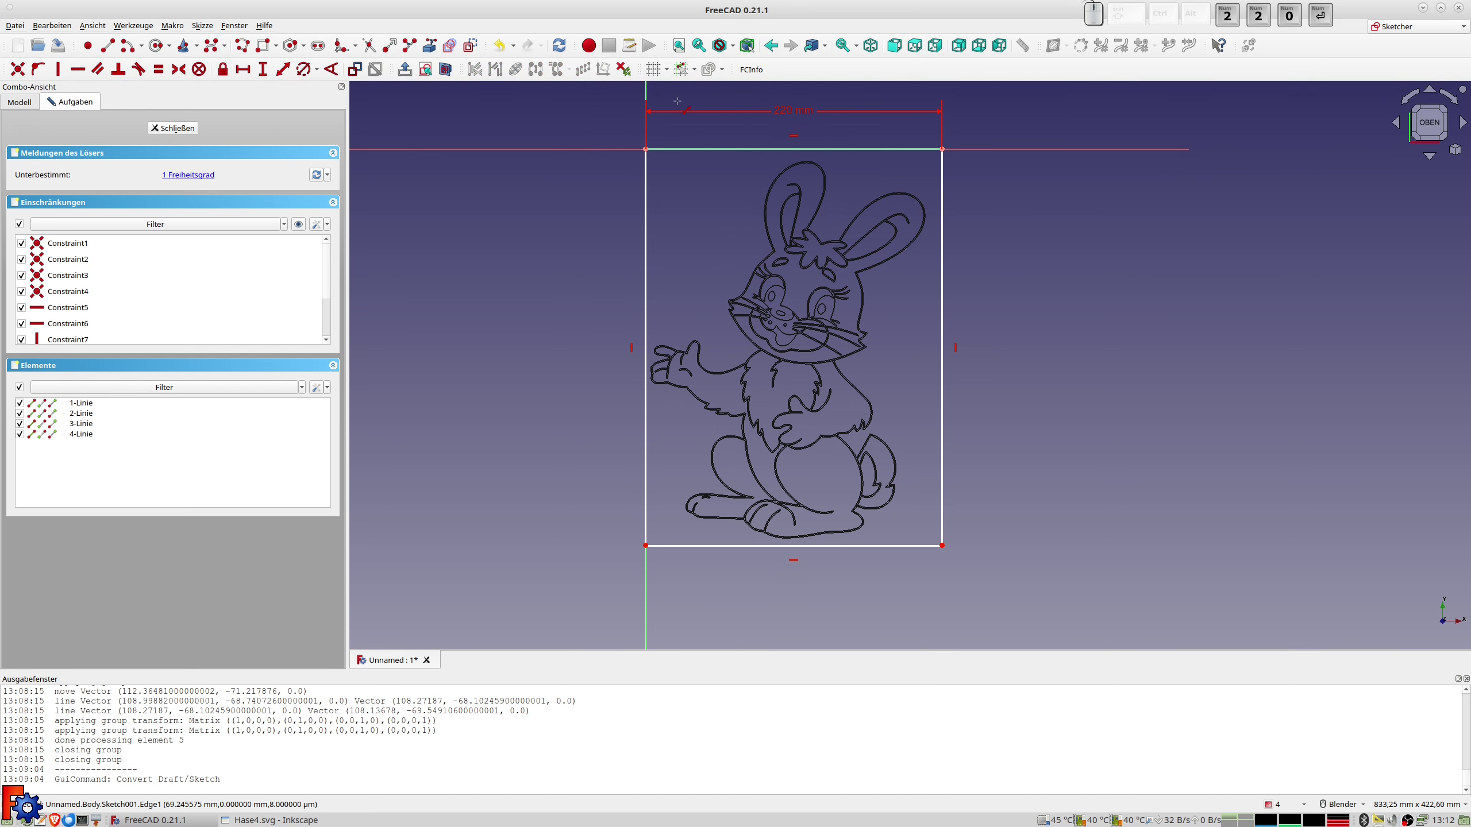
pyautogui.click(942, 215)
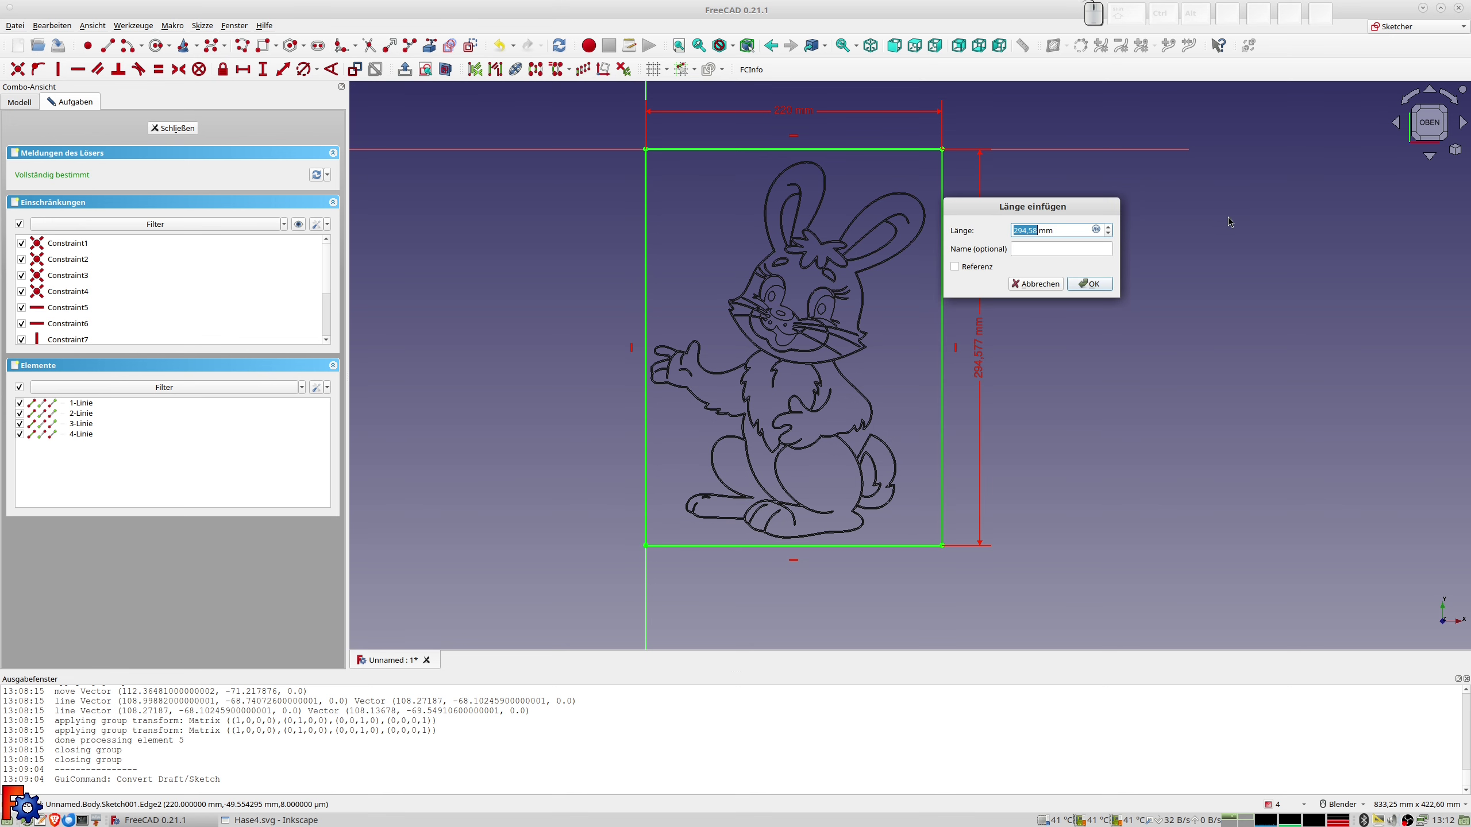
pyautogui.write('295')
pyautogui.press('Return')
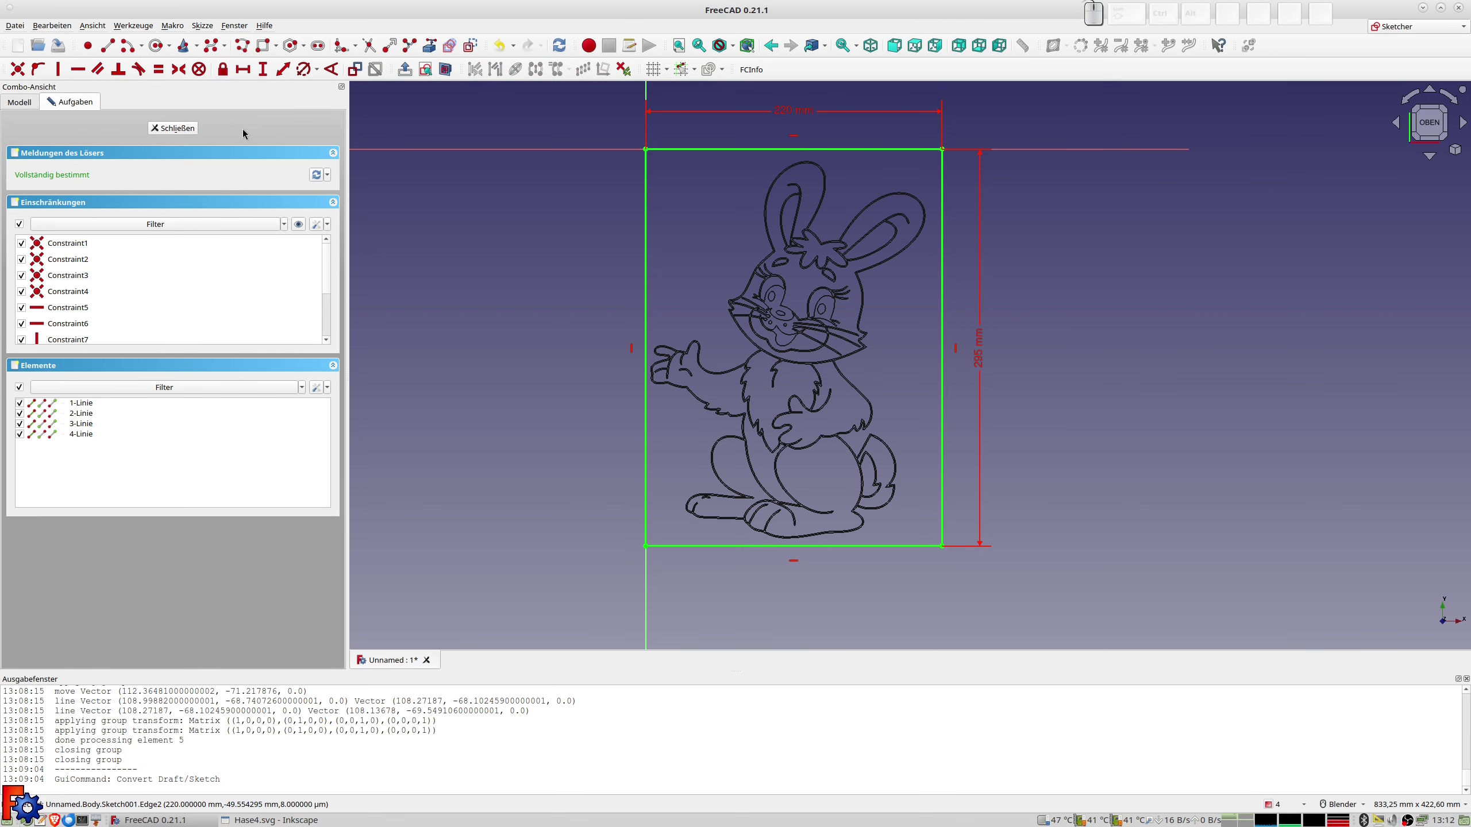
# Close the sketch and pad the rectangle 3 mm in reverse into a plate.
pyautogui.click(175, 127)
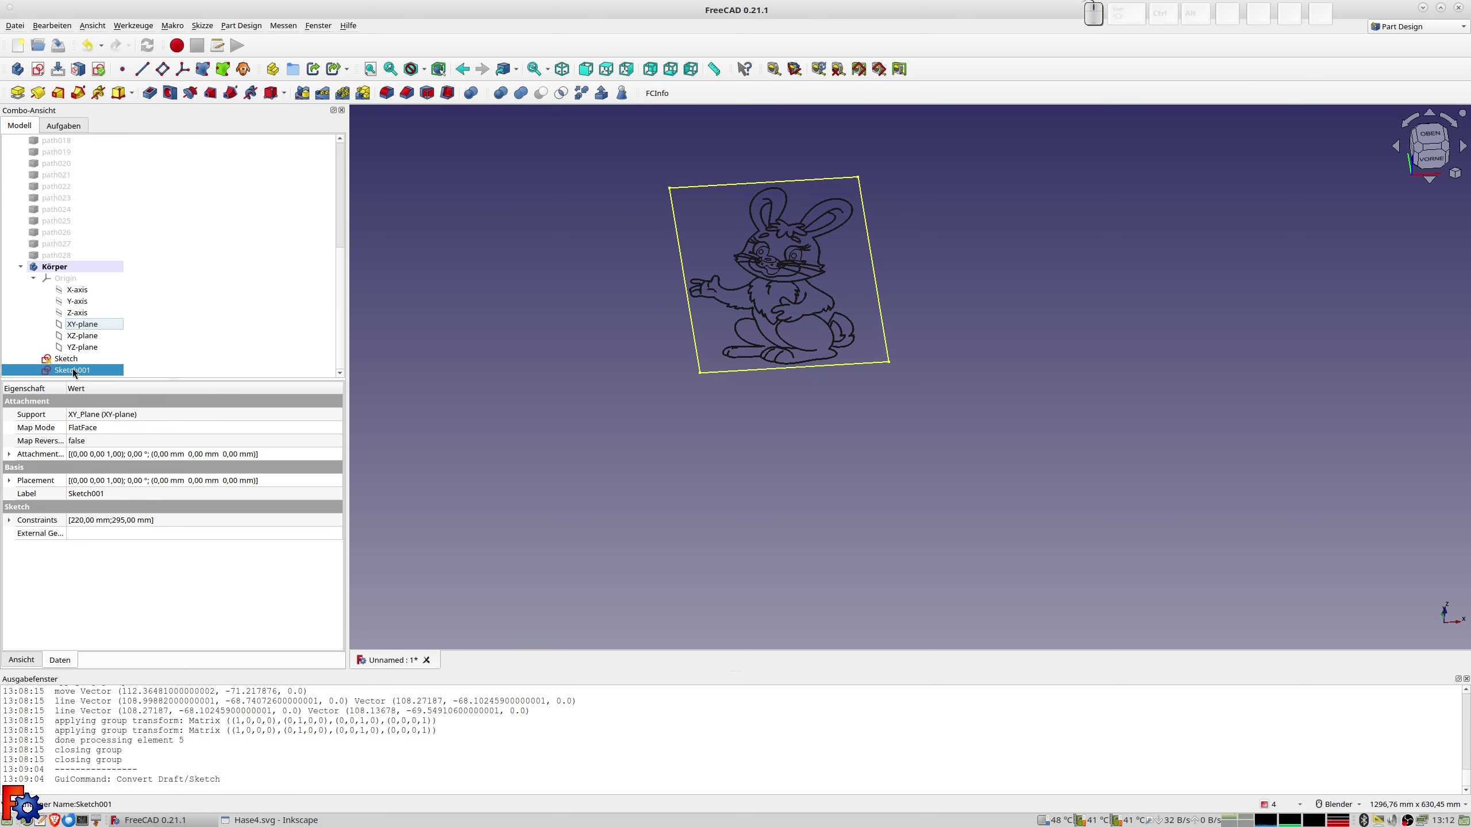
pyautogui.click(17, 92)
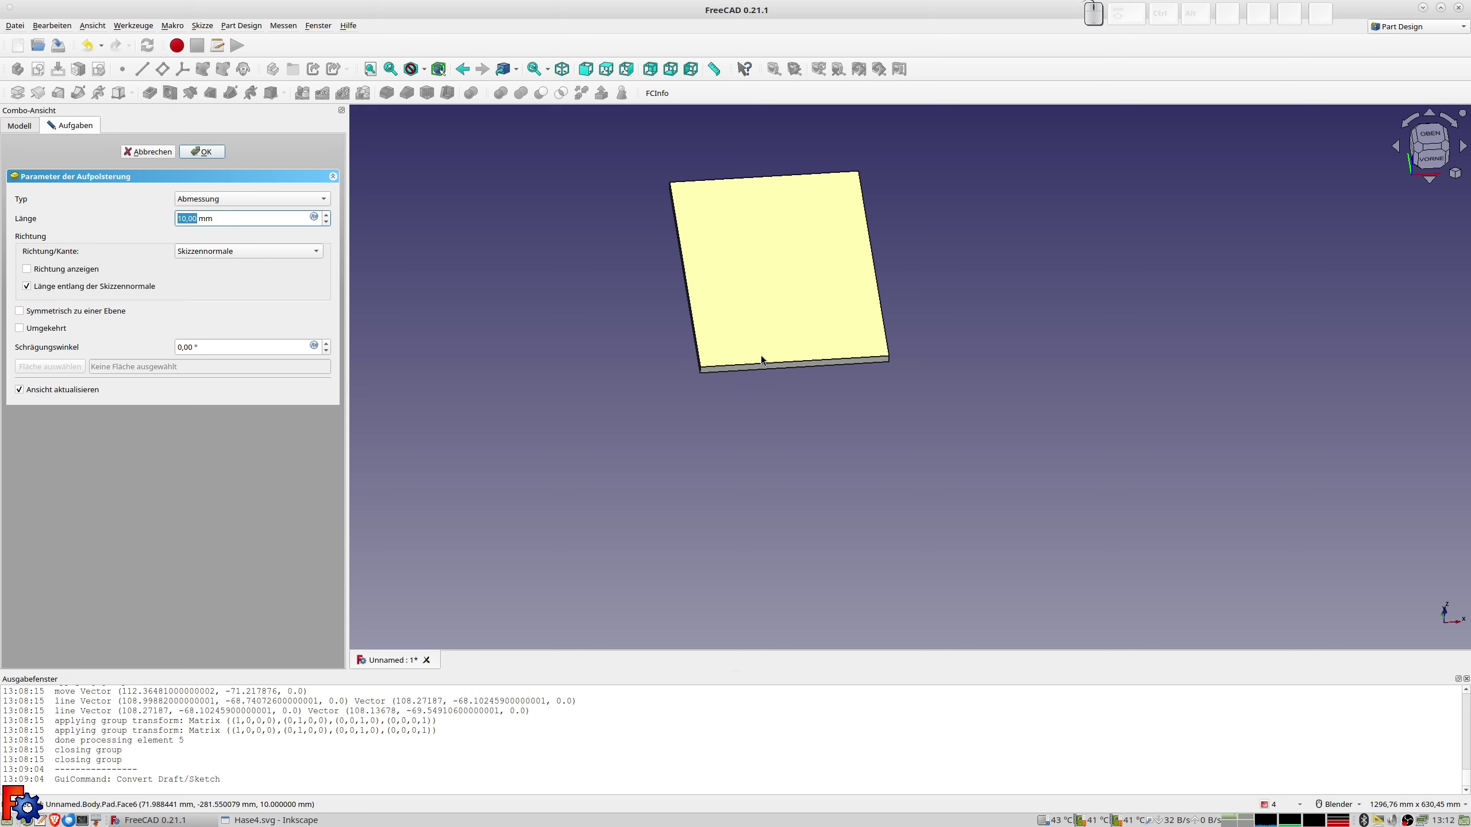
pyautogui.click(34, 332)
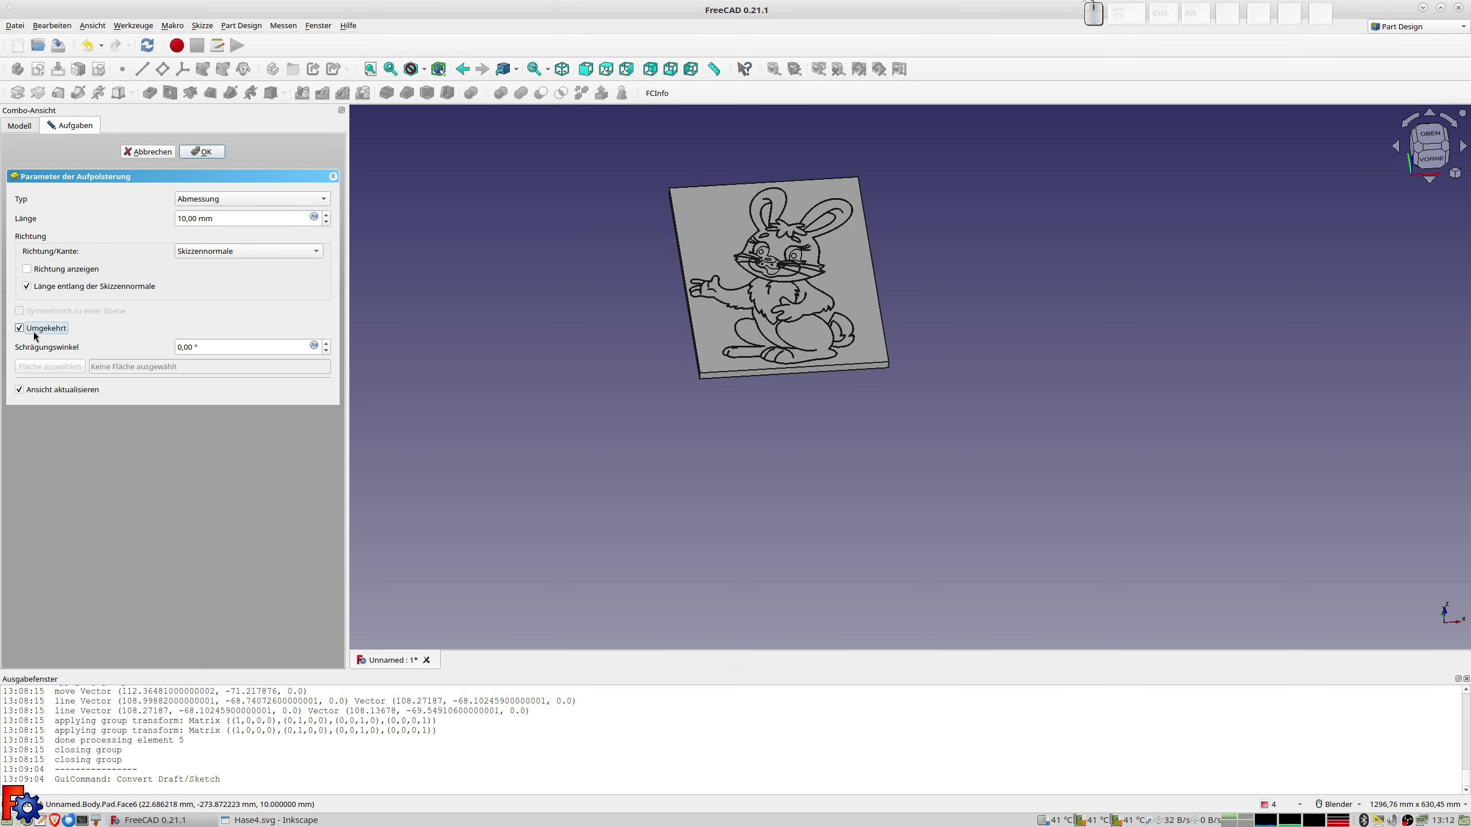
pyautogui.tripleClick(229, 218)
pyautogui.write('3')
pyautogui.press('Return')
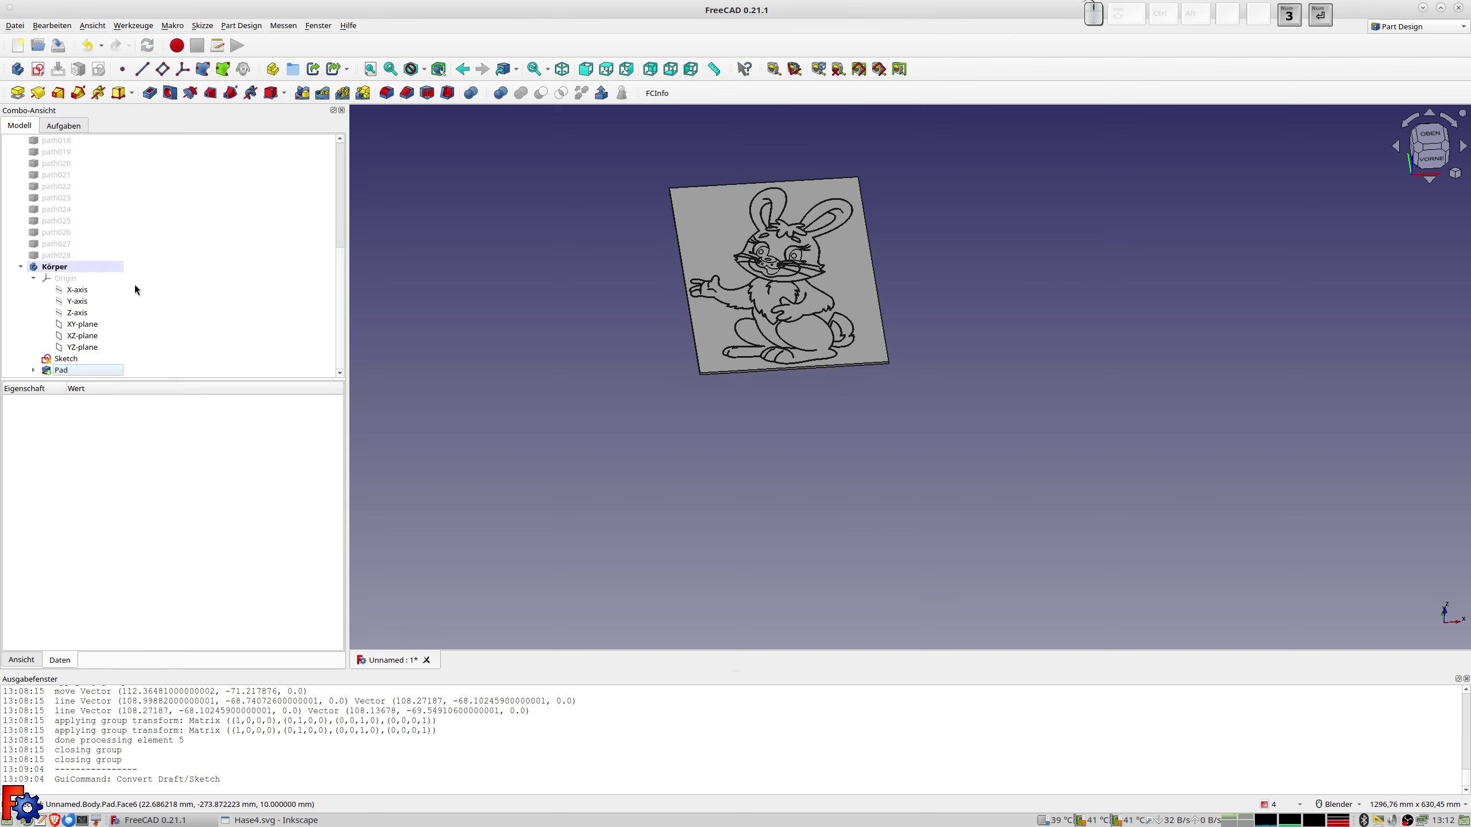
pyautogui.scroll(2, 814, 310)
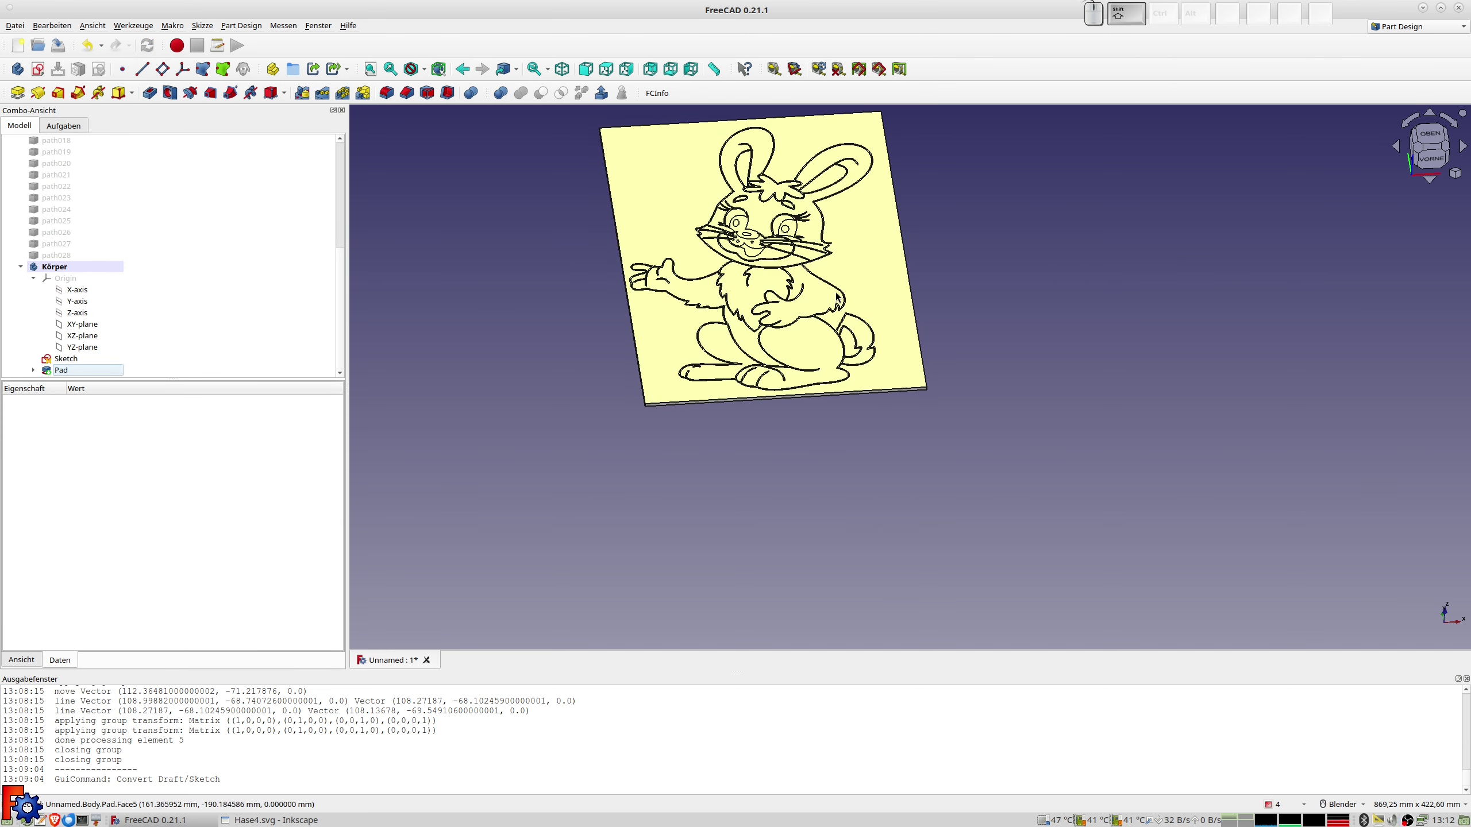
pyautogui.keyDown('shift'); pyautogui.moveTo(814, 309); pyautogui.dragTo(802, 395, button='middle'); pyautogui.keyUp('shift')
pyautogui.scroll(1, 793, 382)
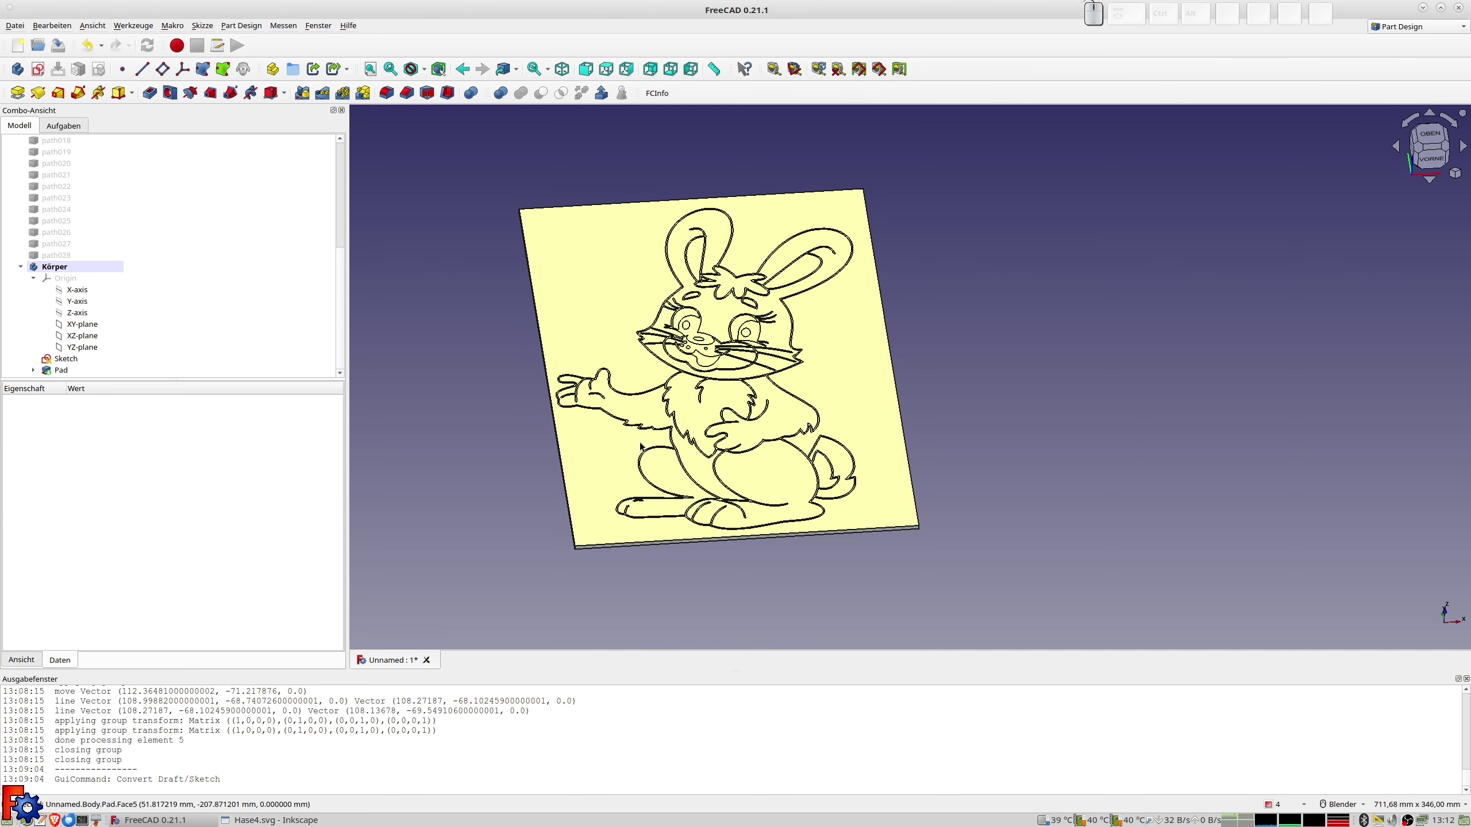
# Pad the bunny sketch 1 mm as Pad001 and inspect the raised lines.
pyautogui.click(64, 362)
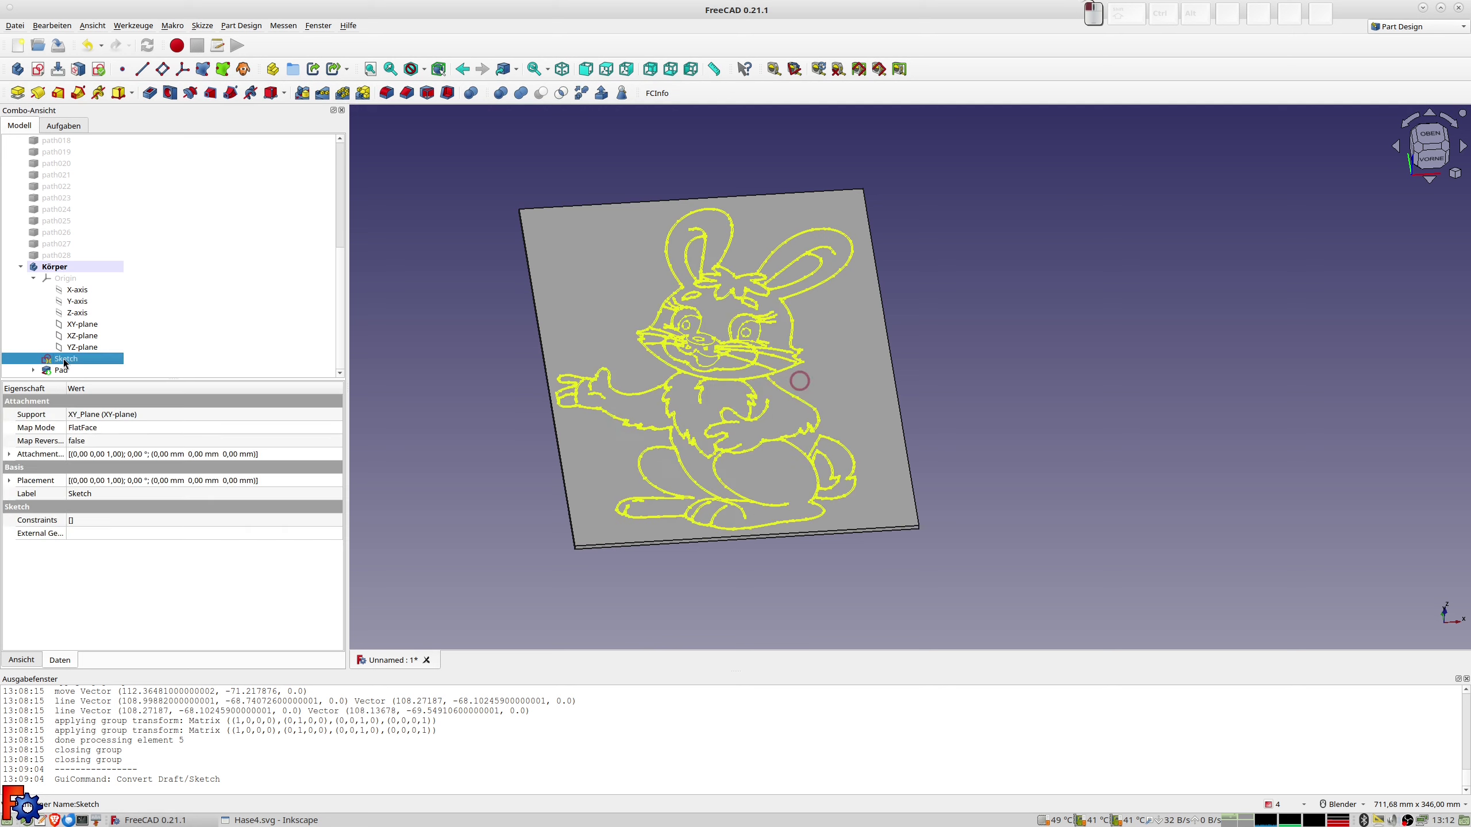
pyautogui.click(19, 95)
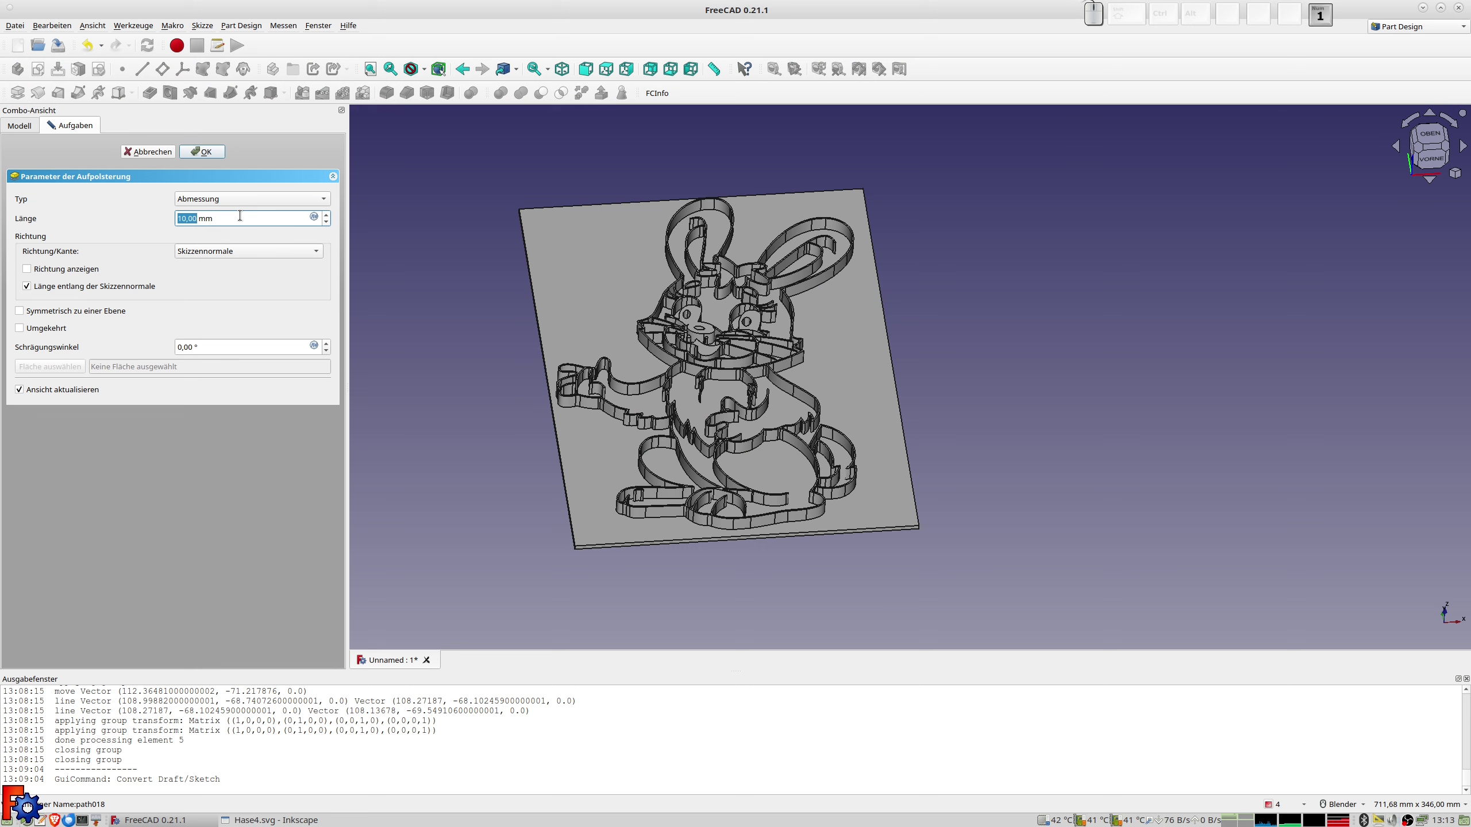
pyautogui.write('1')
pyautogui.press('Return')
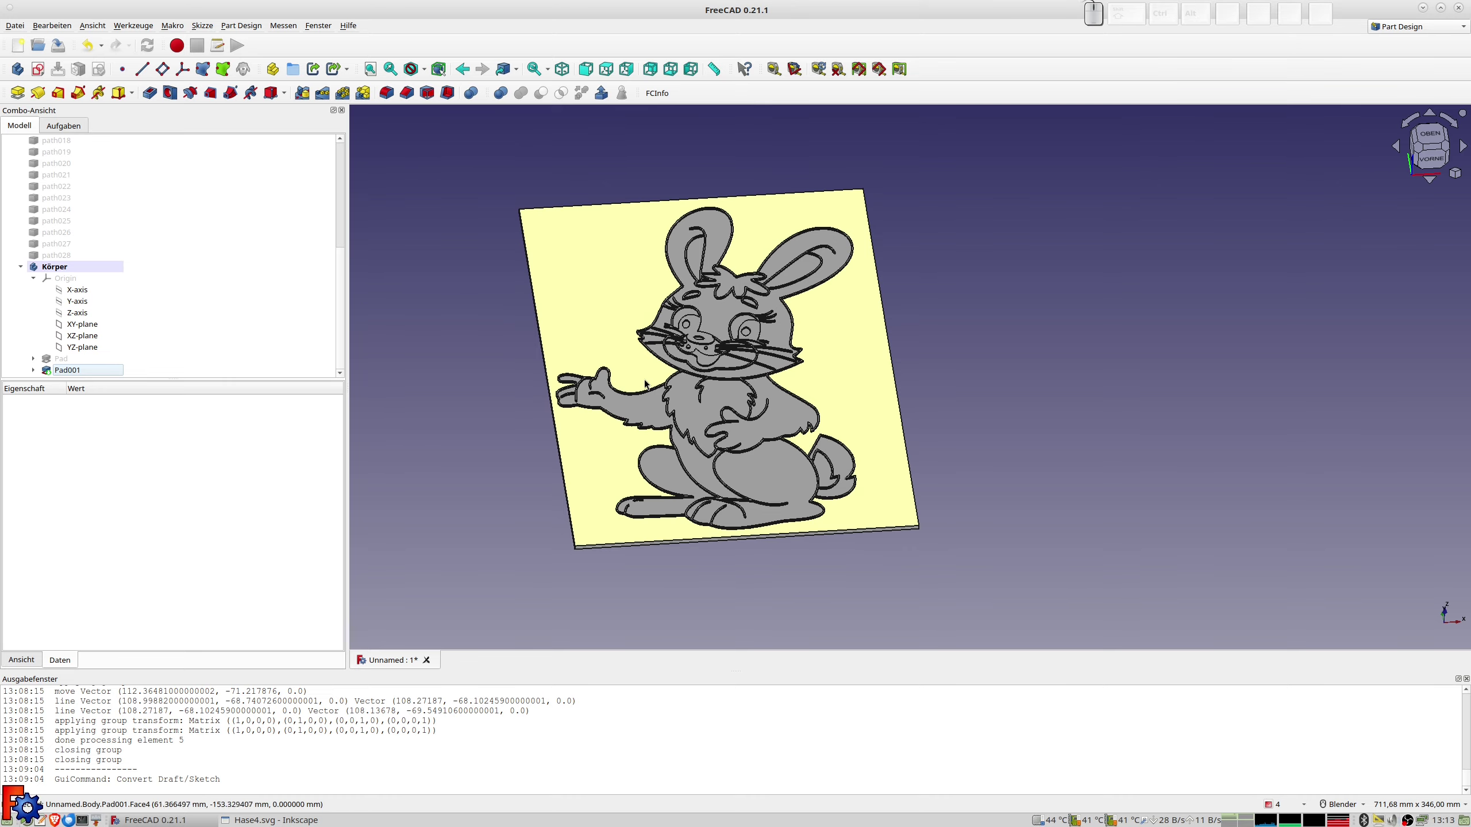
pyautogui.scroll(3, 650, 375)
pyautogui.moveTo(649, 375)
pyautogui.mouseDown(button='middle')
pyautogui.moveTo(814, 412)
pyautogui.moveTo(792, 385)
pyautogui.mouseUp(button='middle')
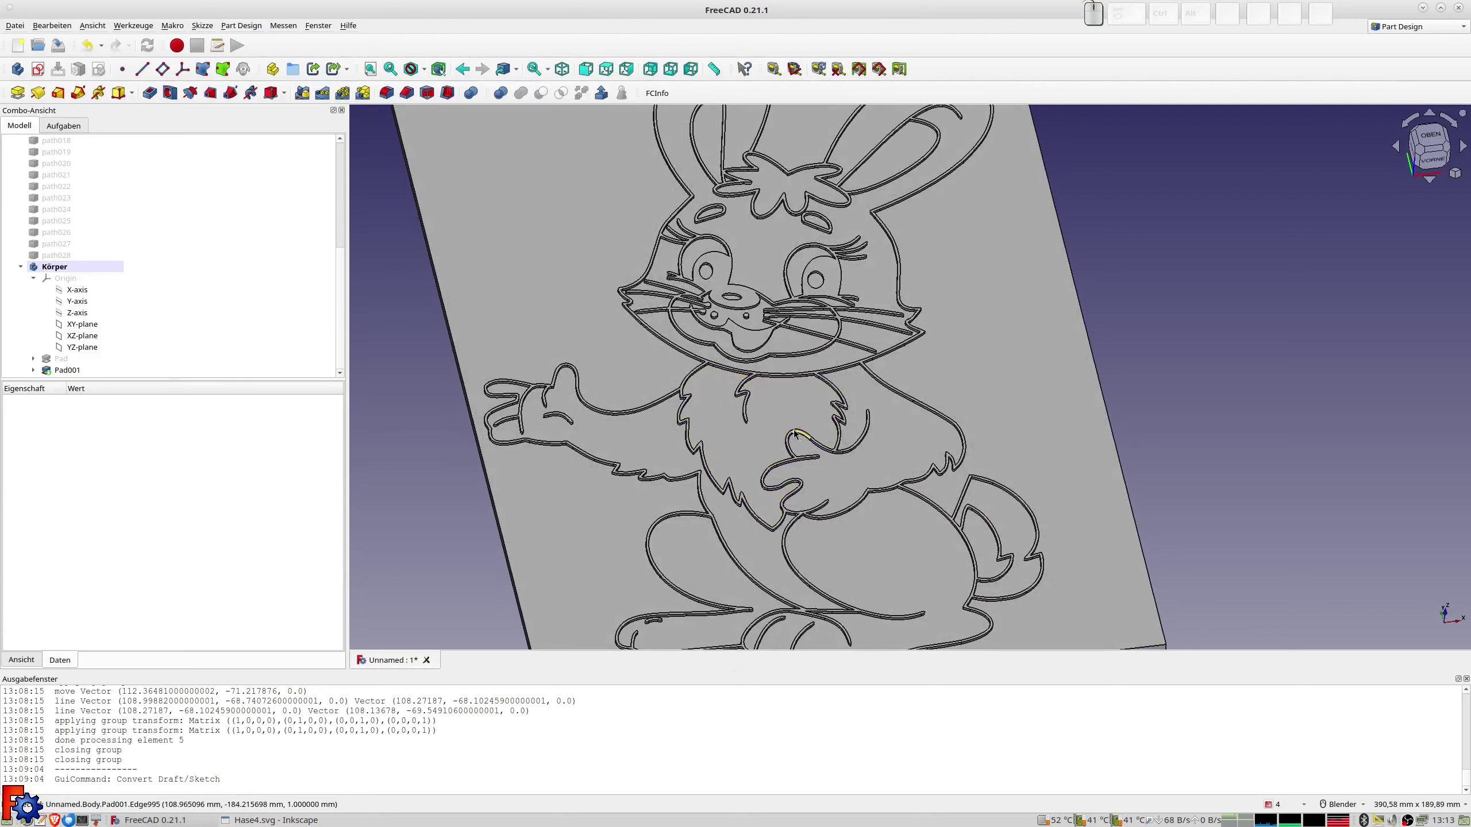
pyautogui.scroll(2, 793, 385)
pyautogui.scroll(-4, 793, 385)
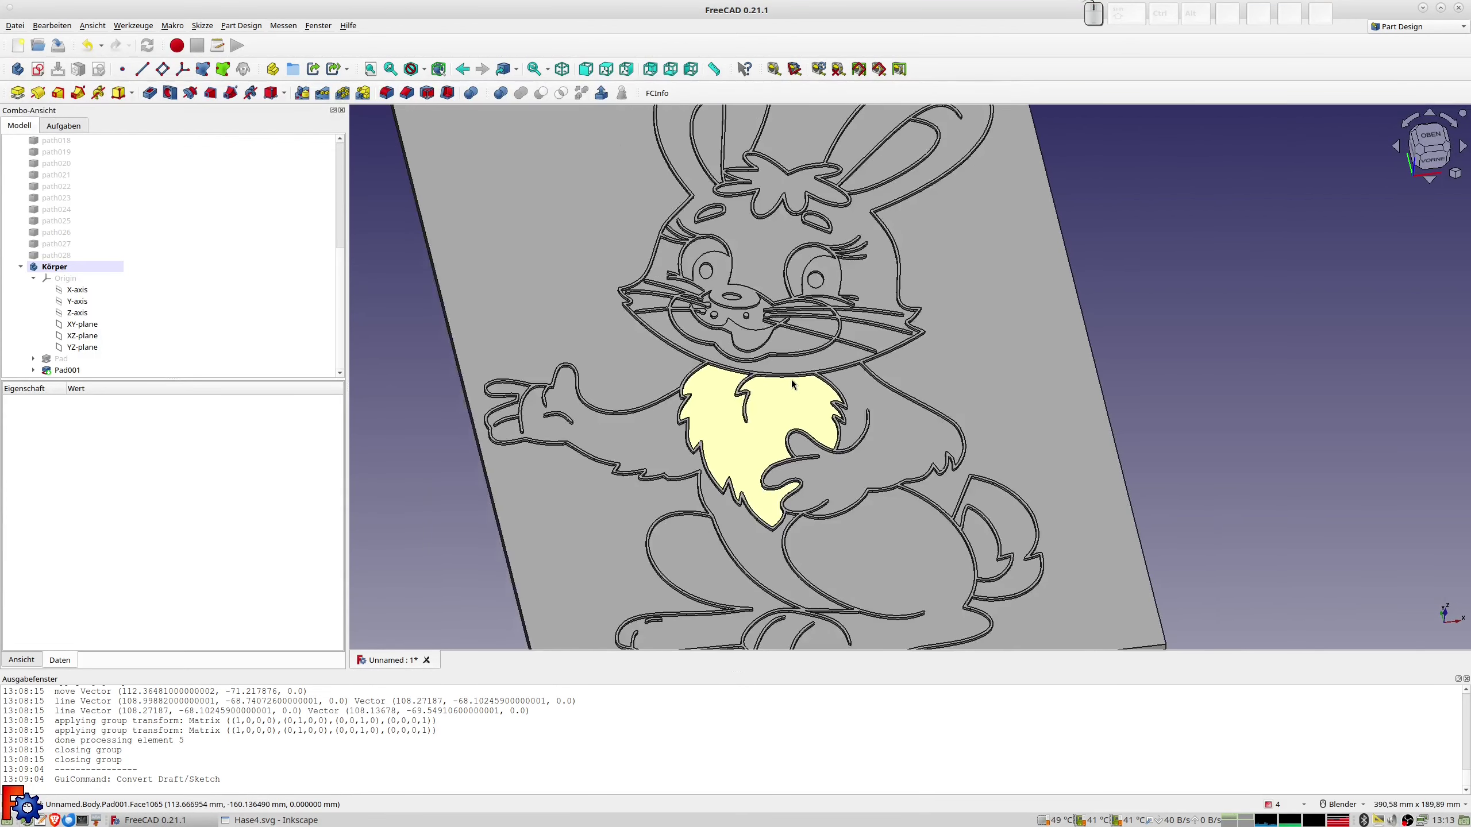
pyautogui.scroll(-1, 793, 385)
pyautogui.scroll(2, 793, 385)
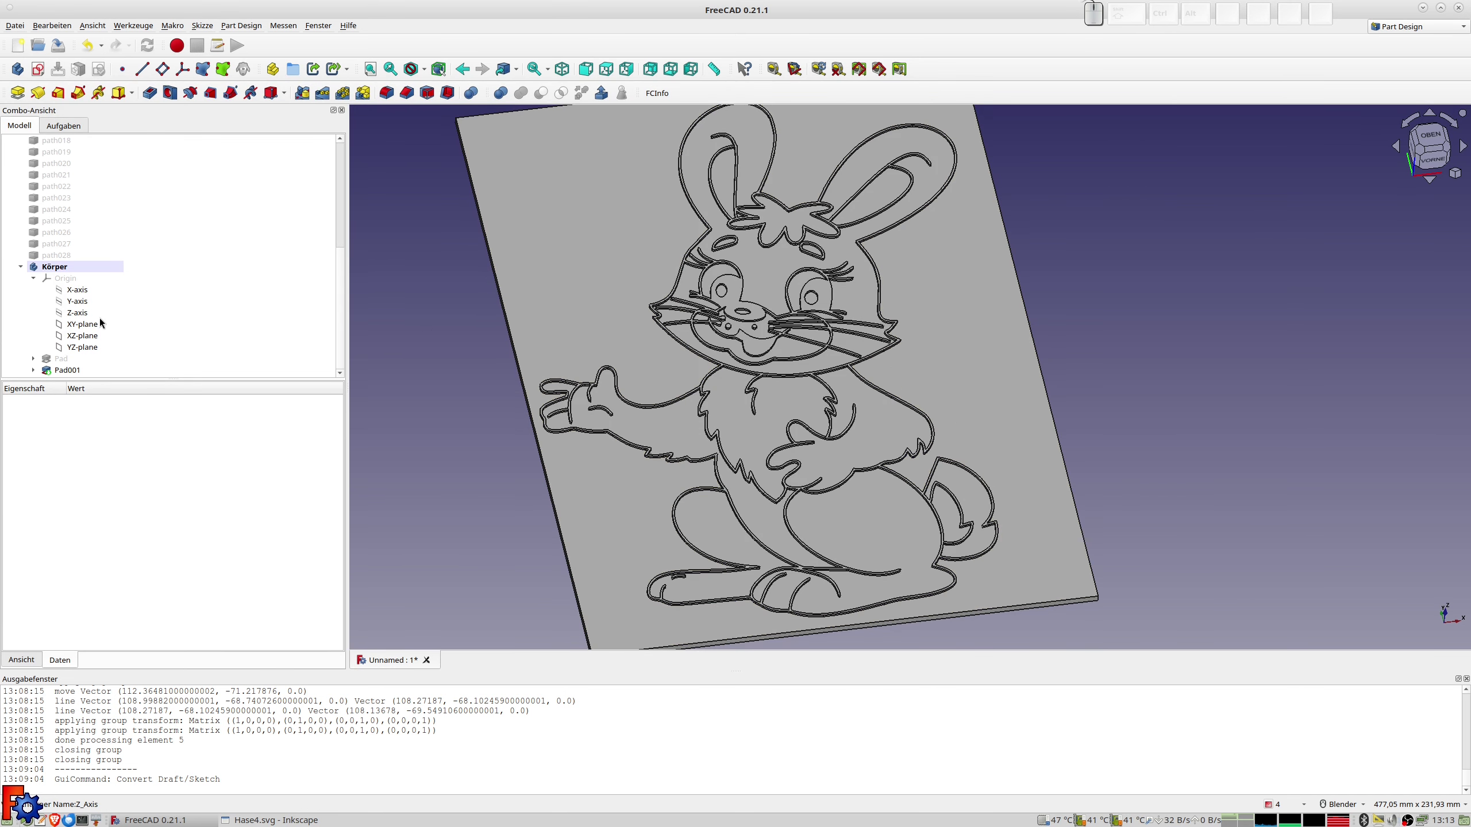
# Delete Pad001, level the view of the plate, and reselect the bunny sketch.
pyautogui.click(76, 372)
pyautogui.press('Delete')
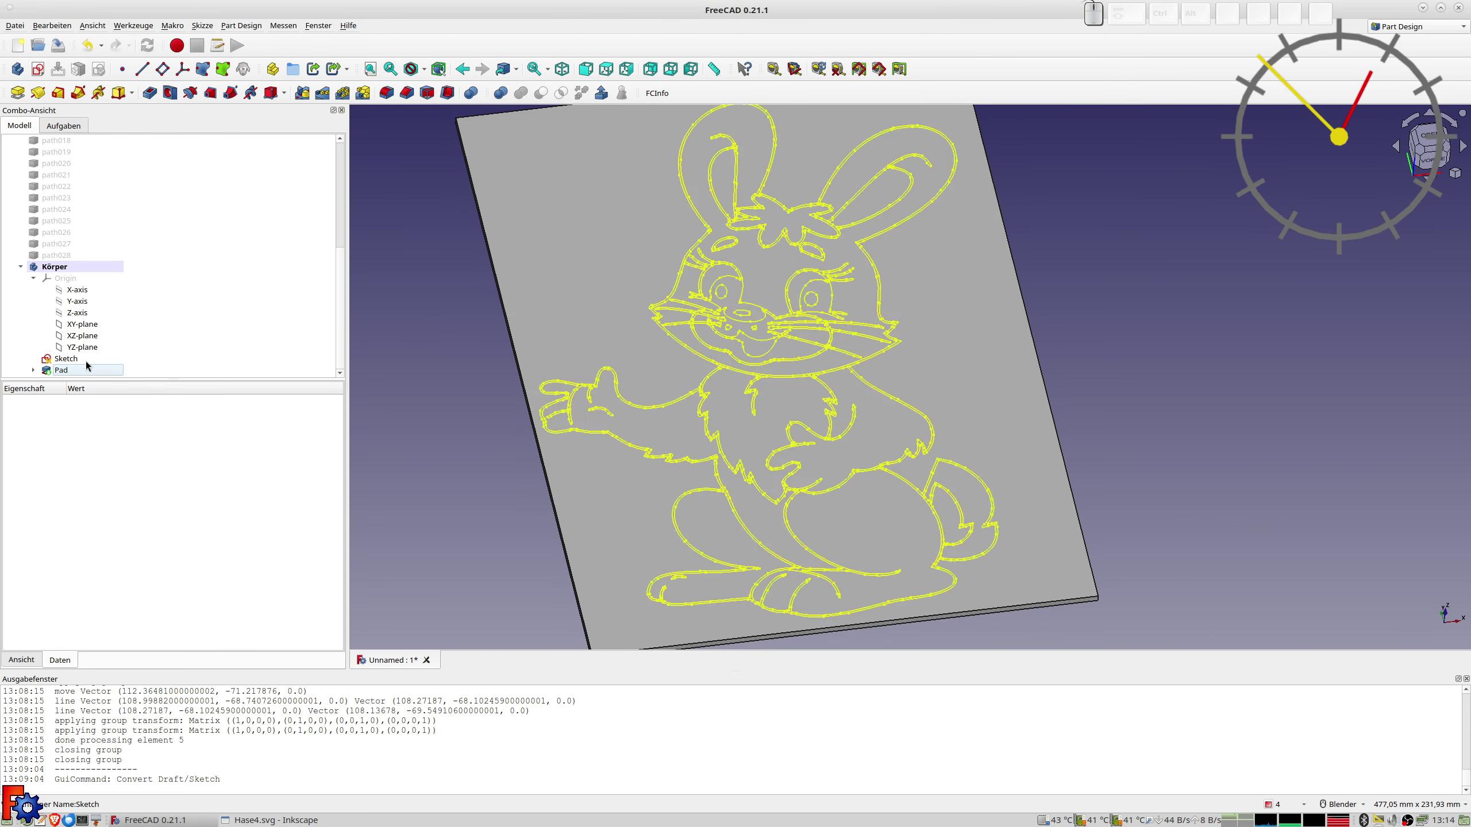
pyautogui.click(61, 370)
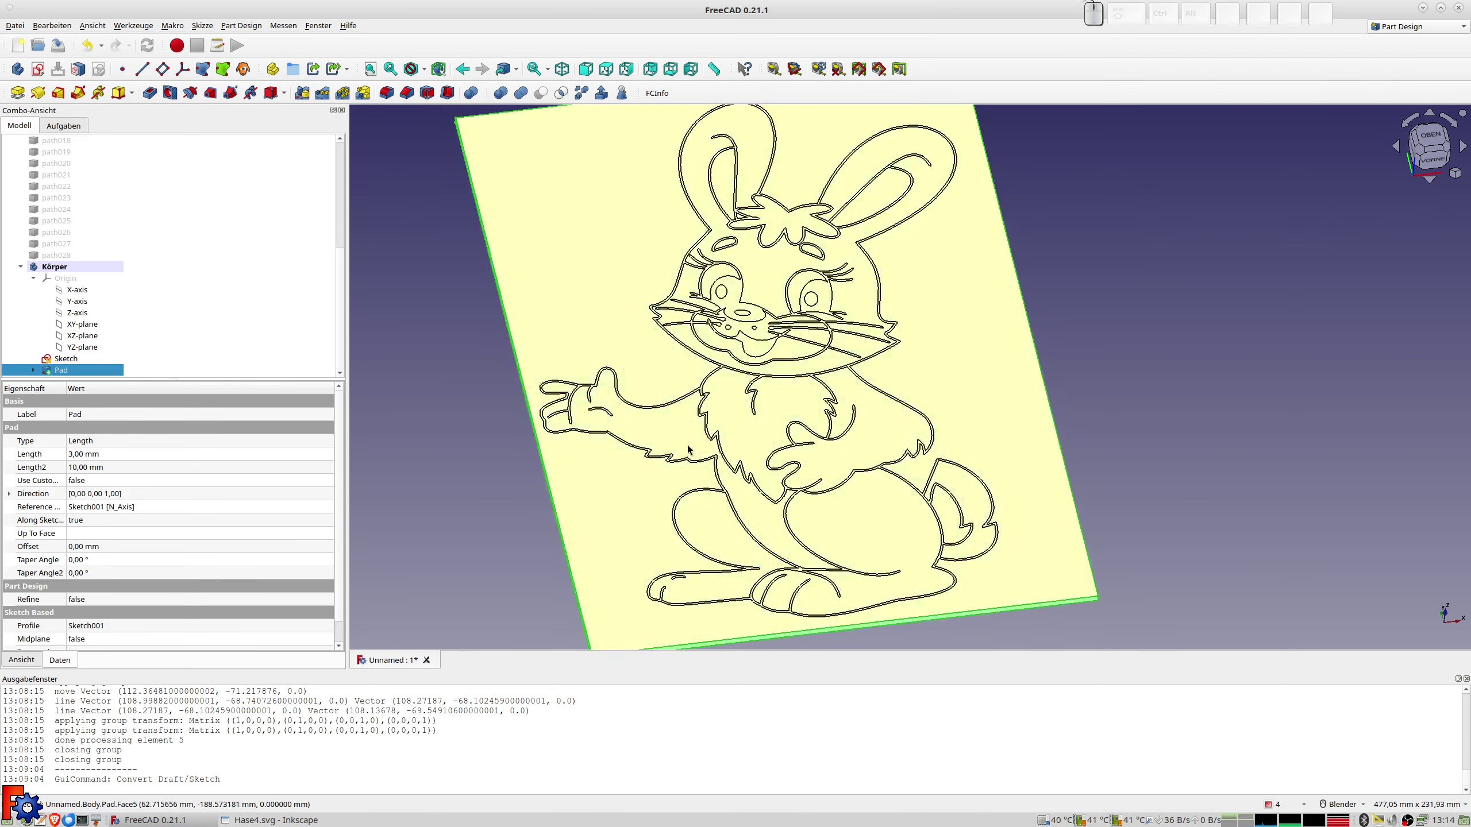
pyautogui.scroll(-3, 689, 440)
pyautogui.click(489, 369)
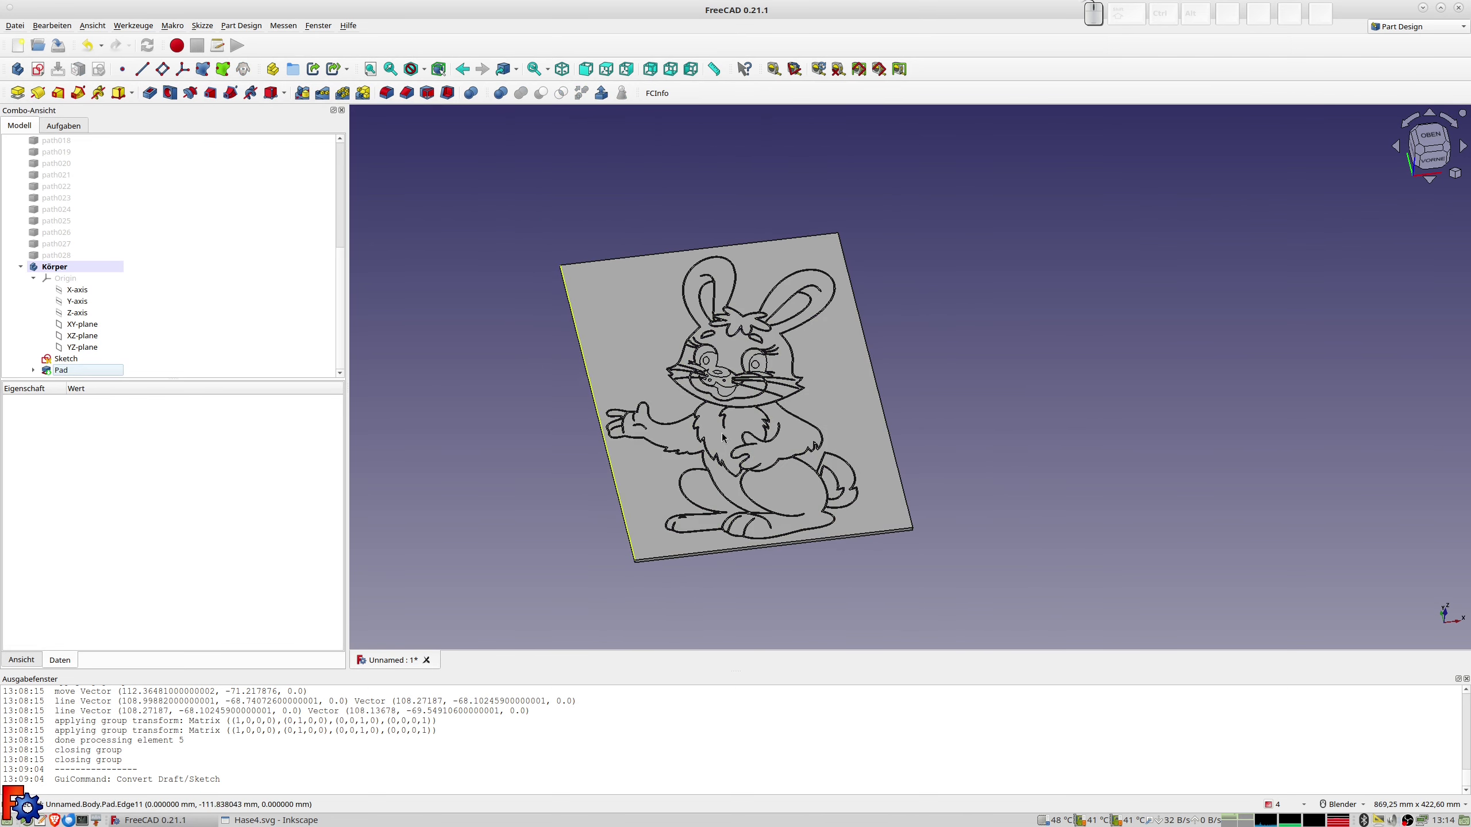
pyautogui.moveTo(488, 369); pyautogui.dragTo(802, 370, button='middle')
pyautogui.scroll(1, 802, 370)
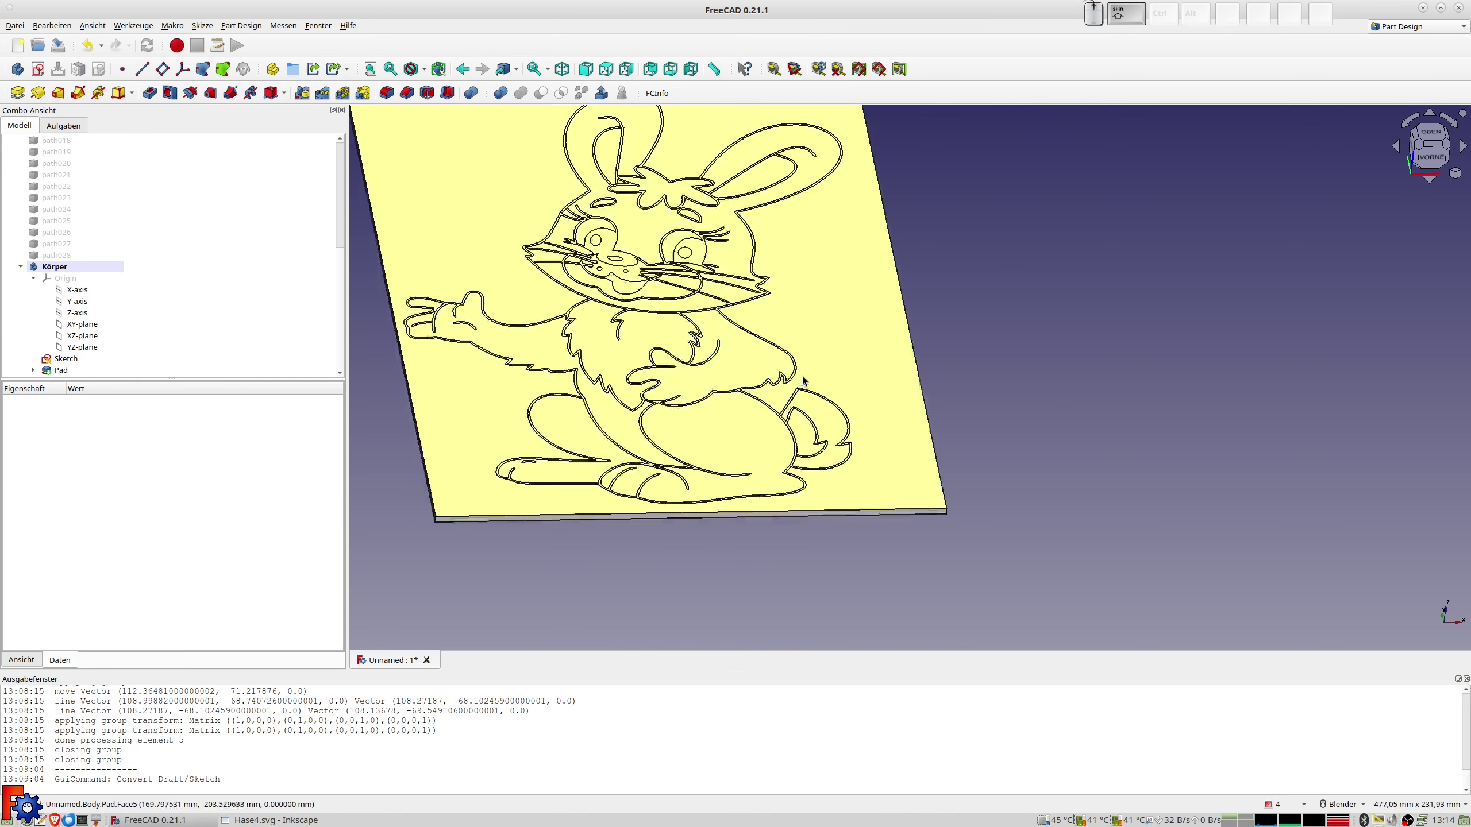
pyautogui.scroll(1, 802, 373)
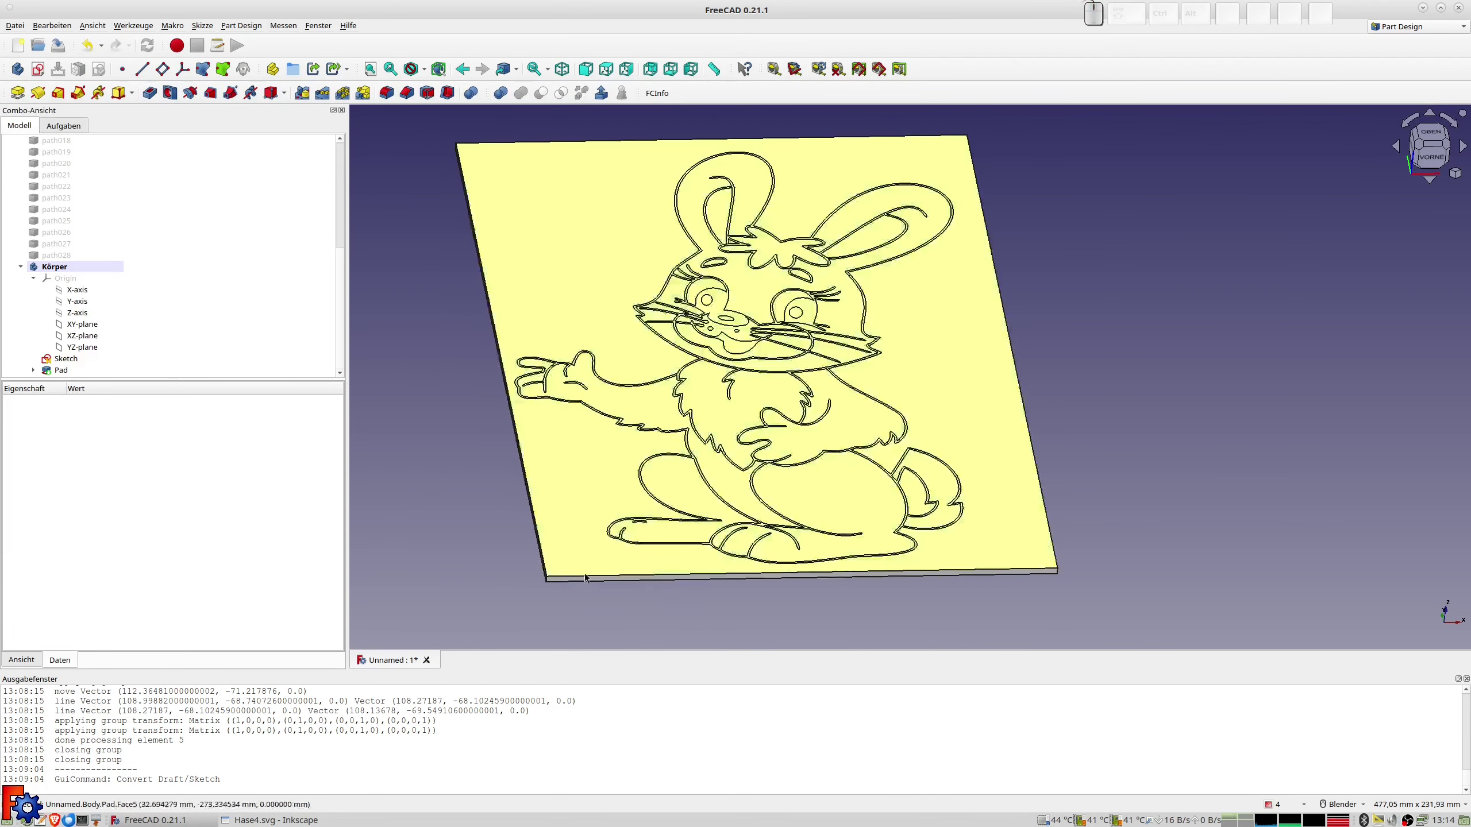
pyautogui.click(61, 370)
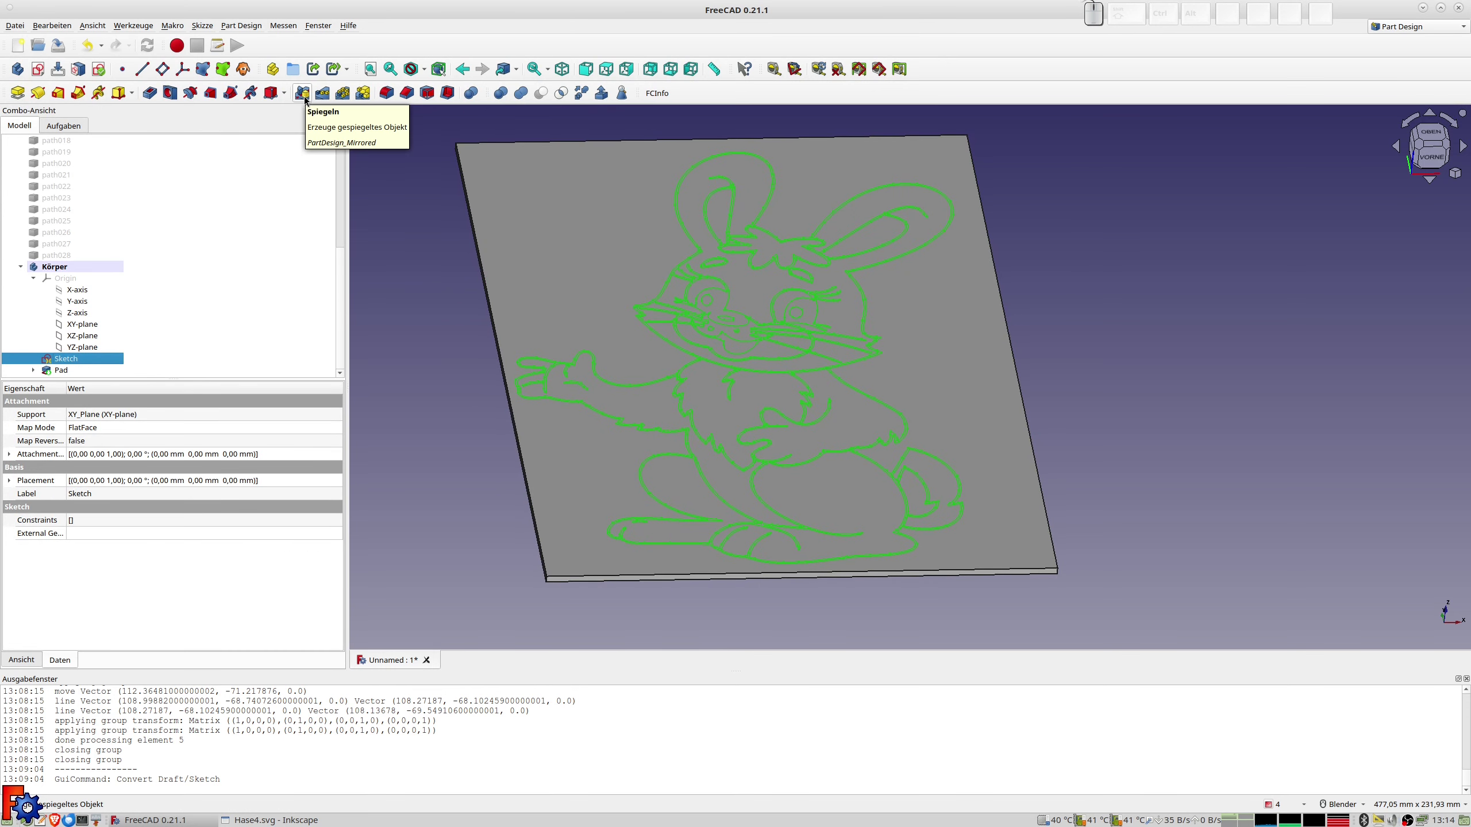
# Pocket the bunny sketch 1 mm deep into the plate.
pyautogui.click(154, 97)
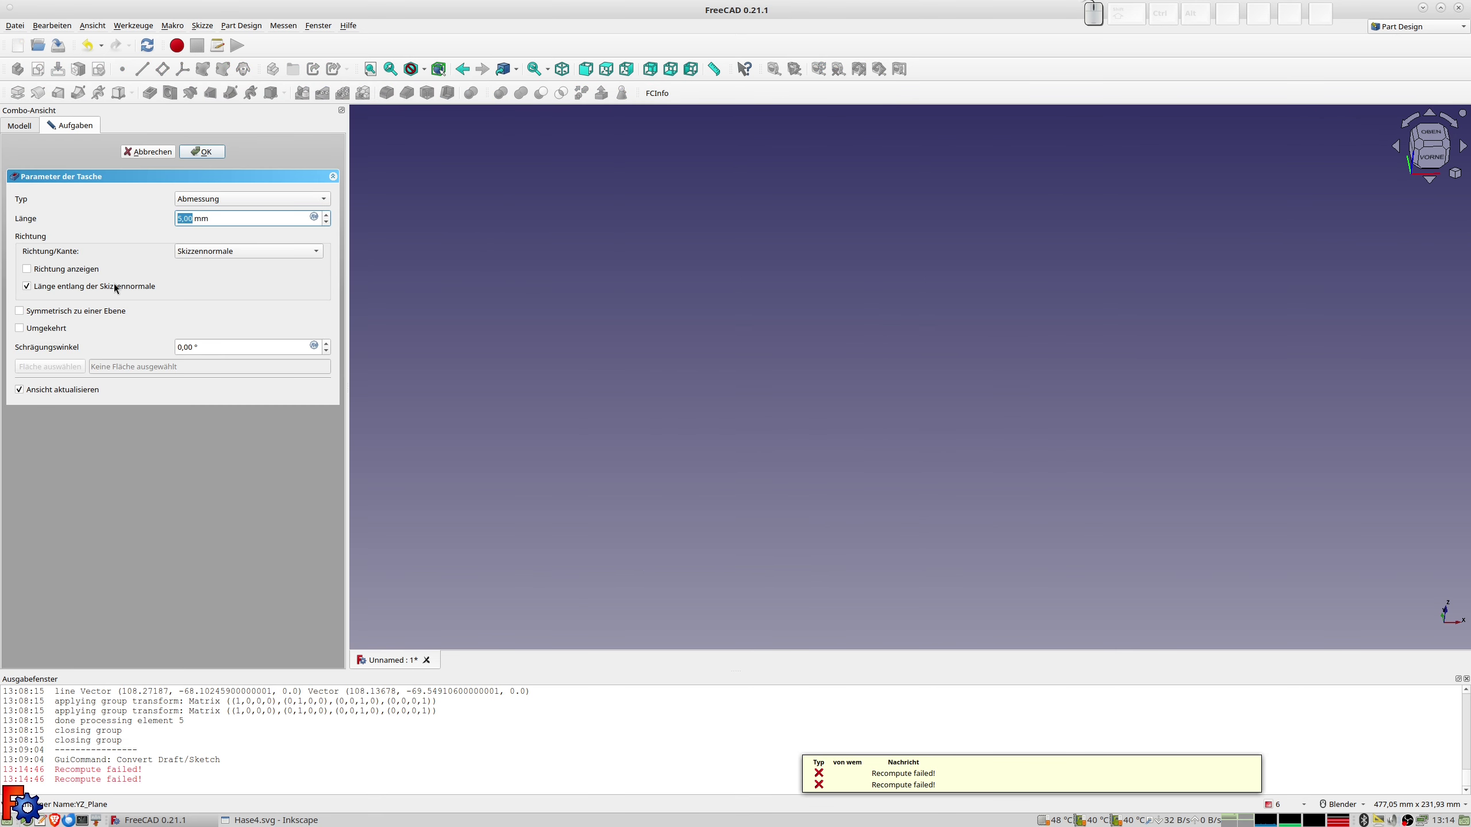
pyautogui.write('1')
pyautogui.click(206, 153)
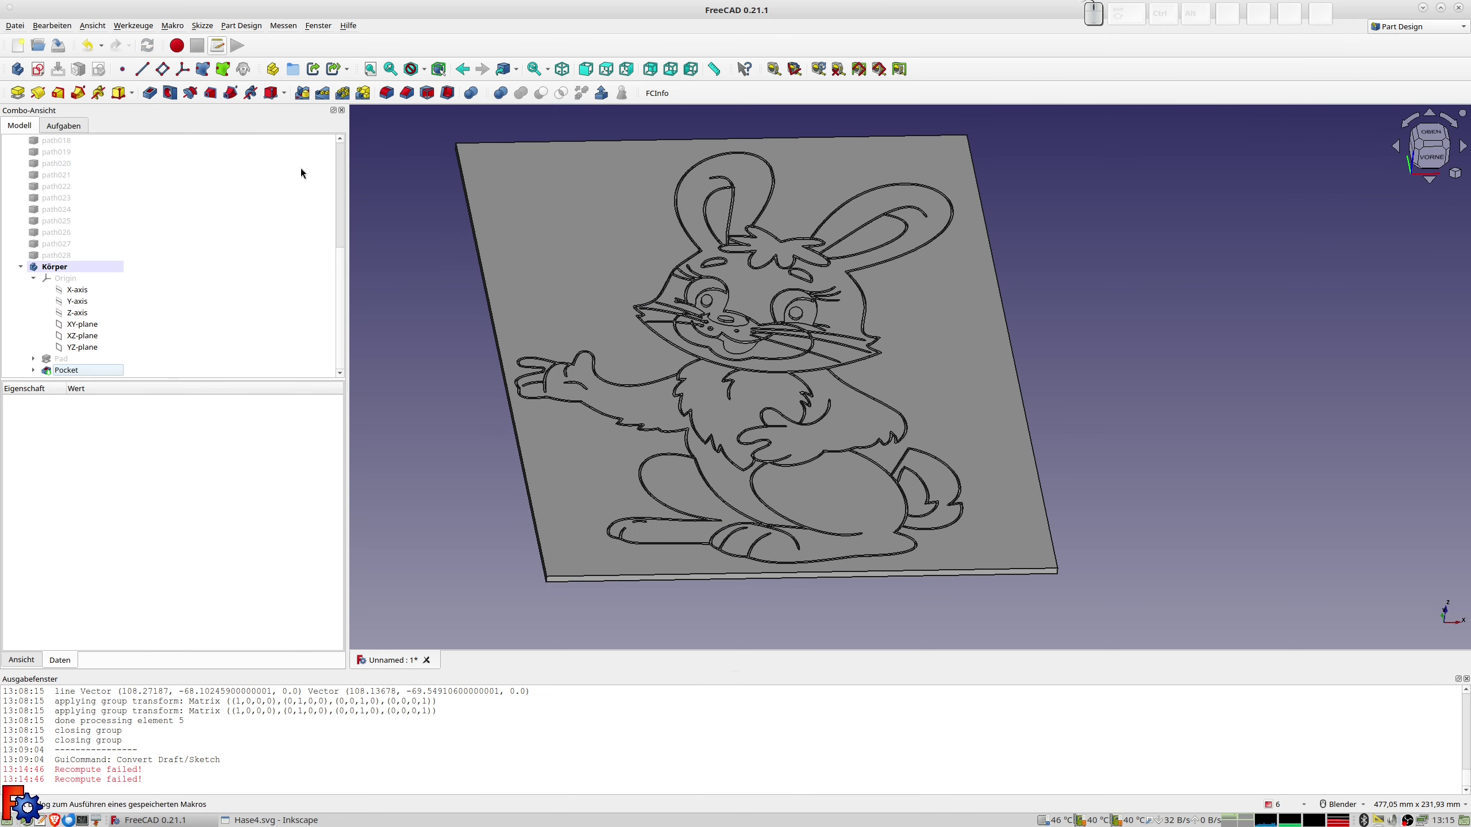
pyautogui.scroll(4, 666, 340)
pyautogui.scroll(3, 666, 341)
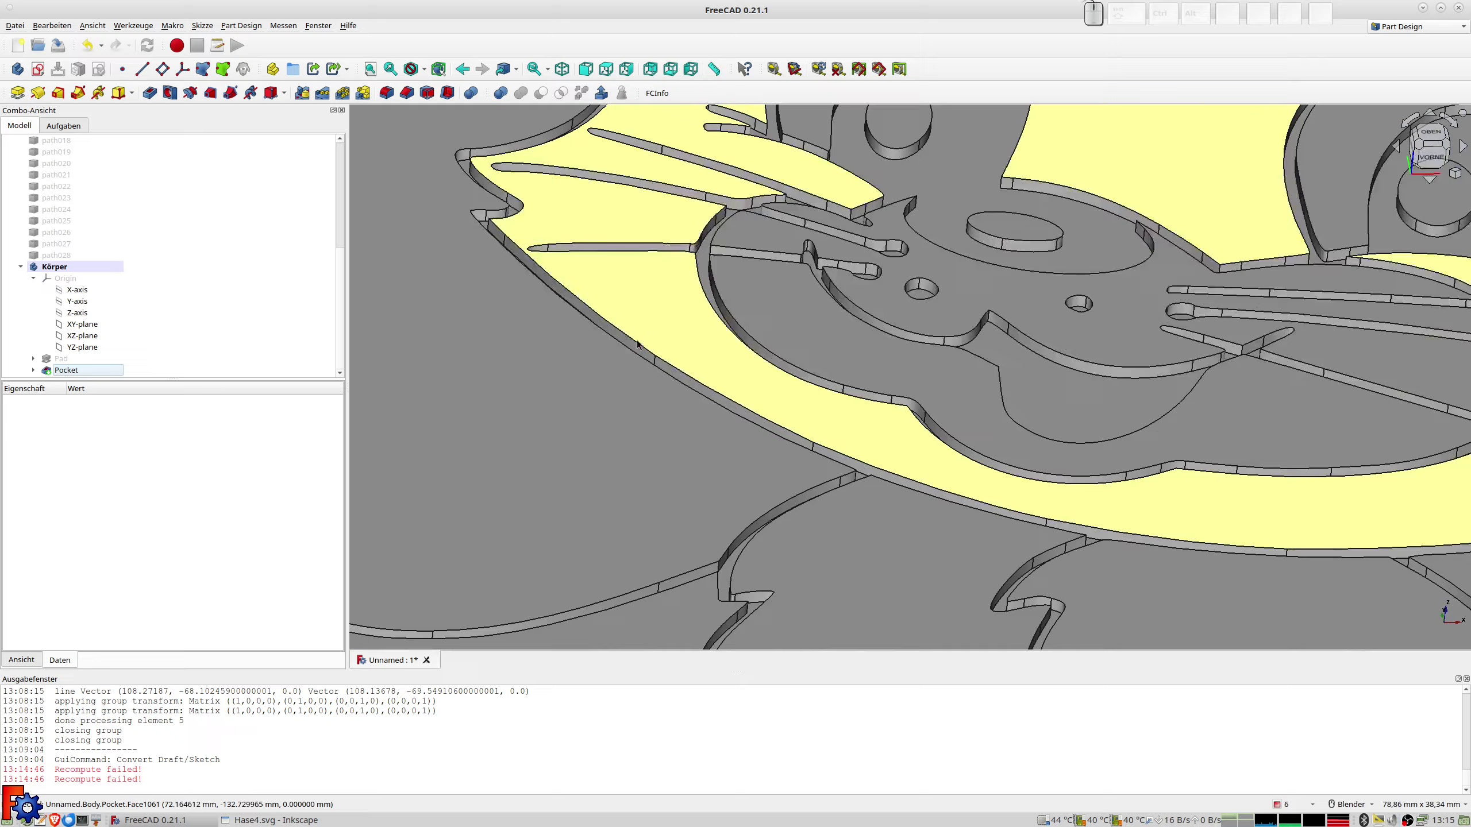
pyautogui.scroll(-3, 604, 384)
pyautogui.scroll(3, 596, 305)
pyautogui.scroll(-3, 596, 305)
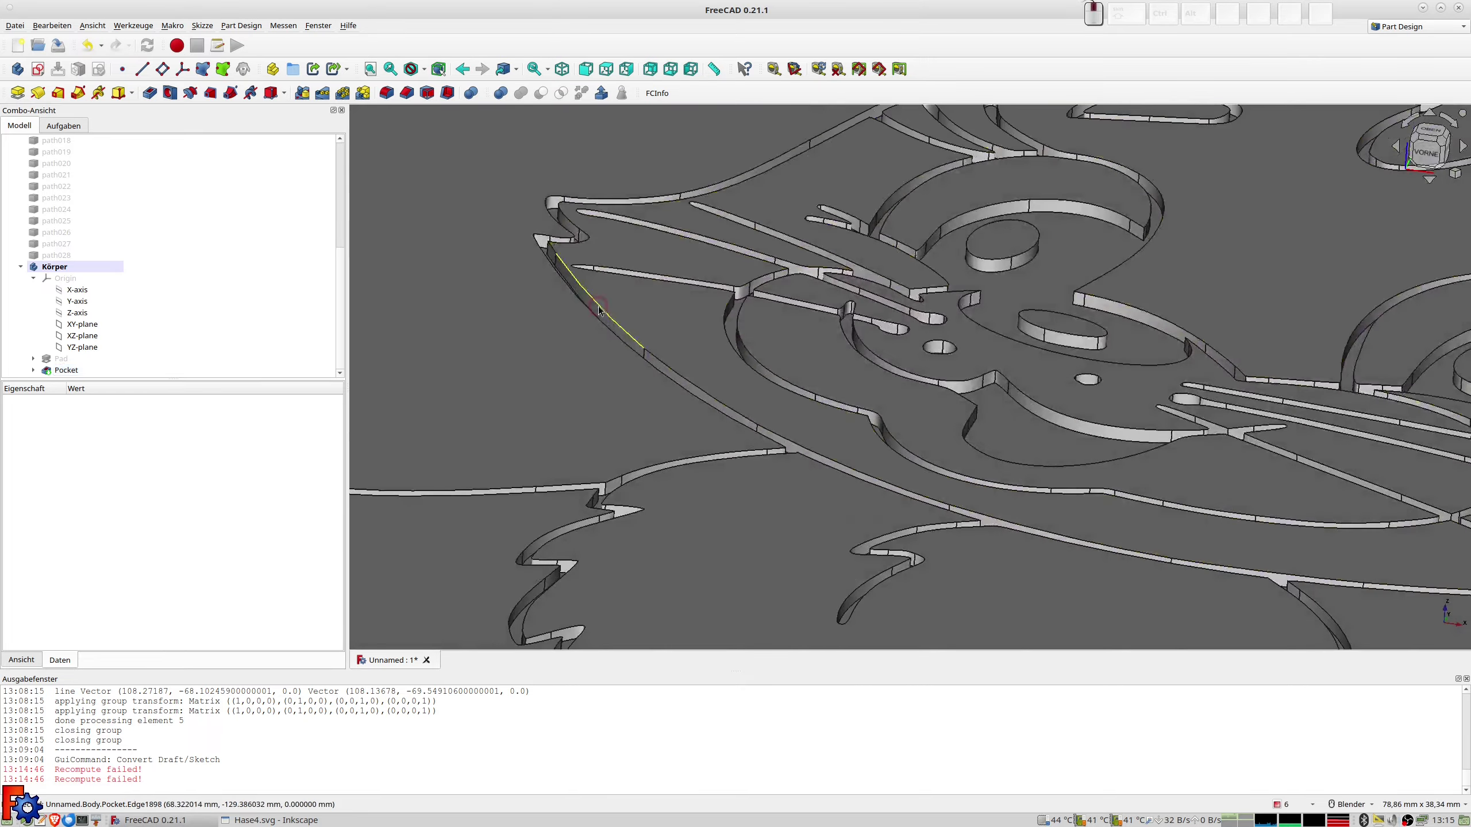
pyautogui.scroll(-3, 607, 336)
pyautogui.scroll(2, 623, 348)
pyautogui.scroll(2, 630, 382)
pyautogui.scroll(-2, 630, 382)
pyautogui.scroll(3, 629, 412)
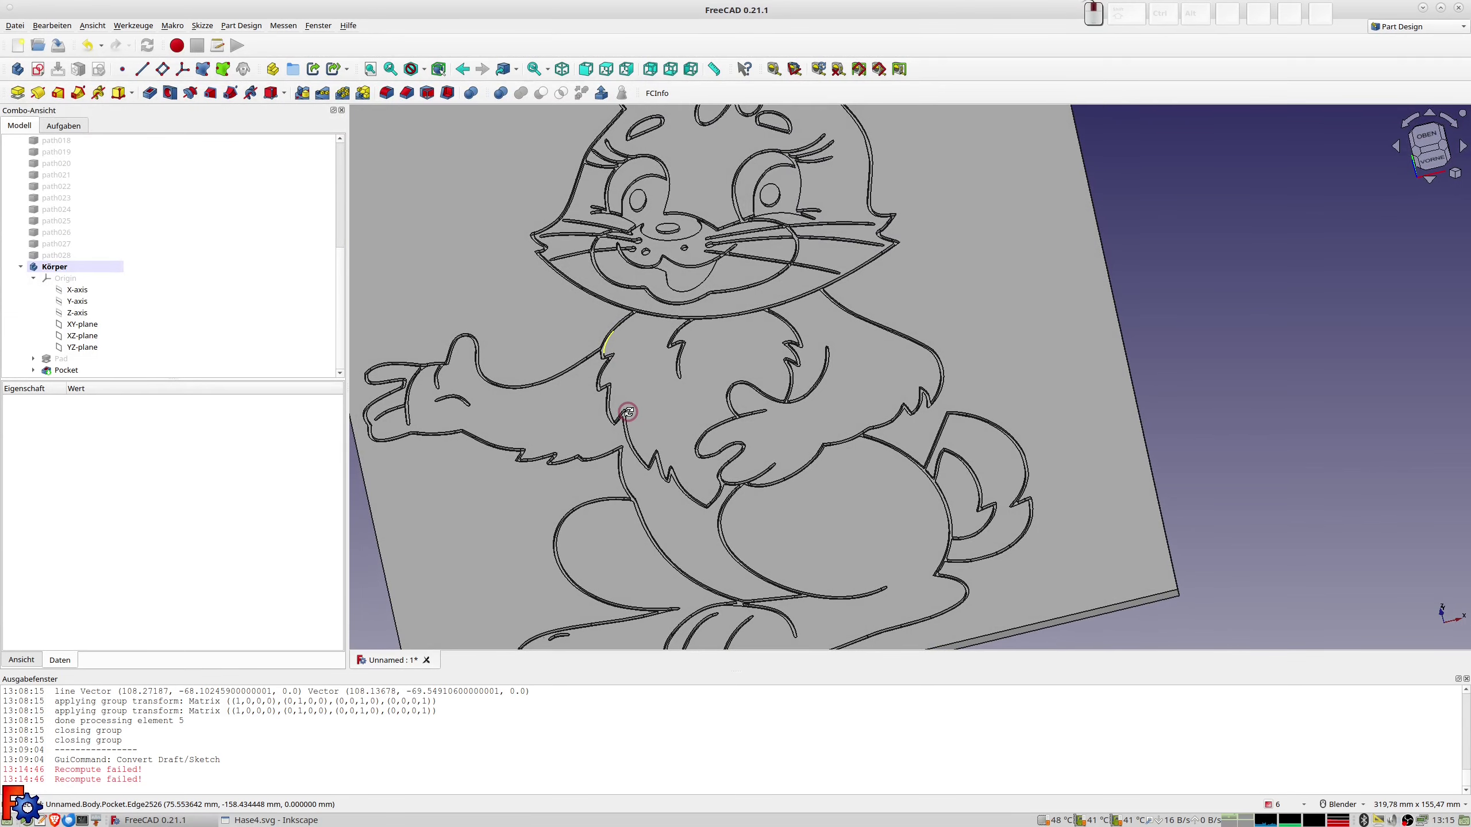
pyautogui.scroll(-2, 629, 412)
pyautogui.scroll(2, 635, 406)
pyautogui.click(639, 402)
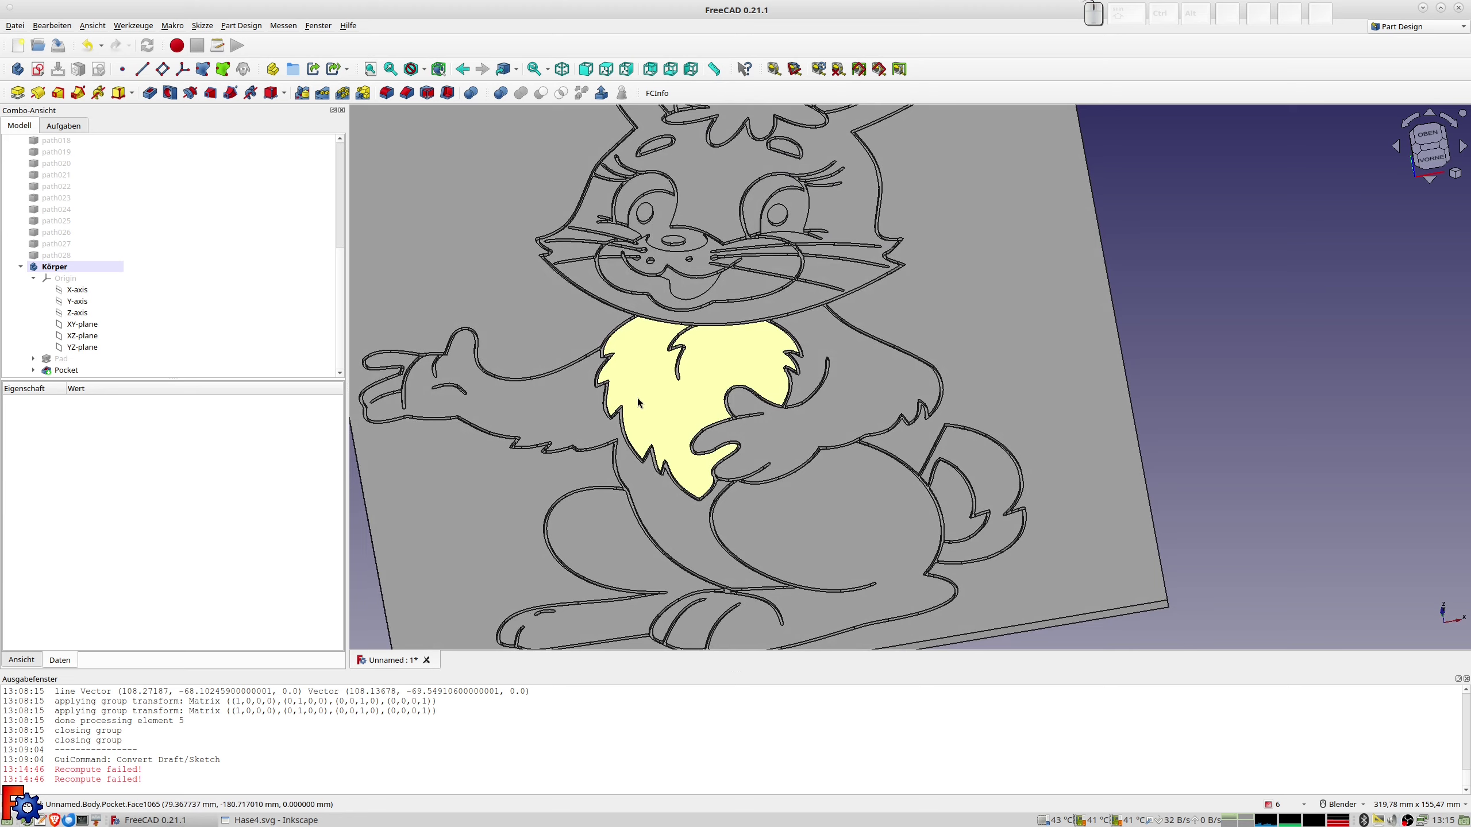
pyautogui.scroll(-3, 639, 402)
pyautogui.scroll(-1, 639, 402)
pyautogui.moveTo(643, 394); pyautogui.dragTo(669, 368, button='middle')
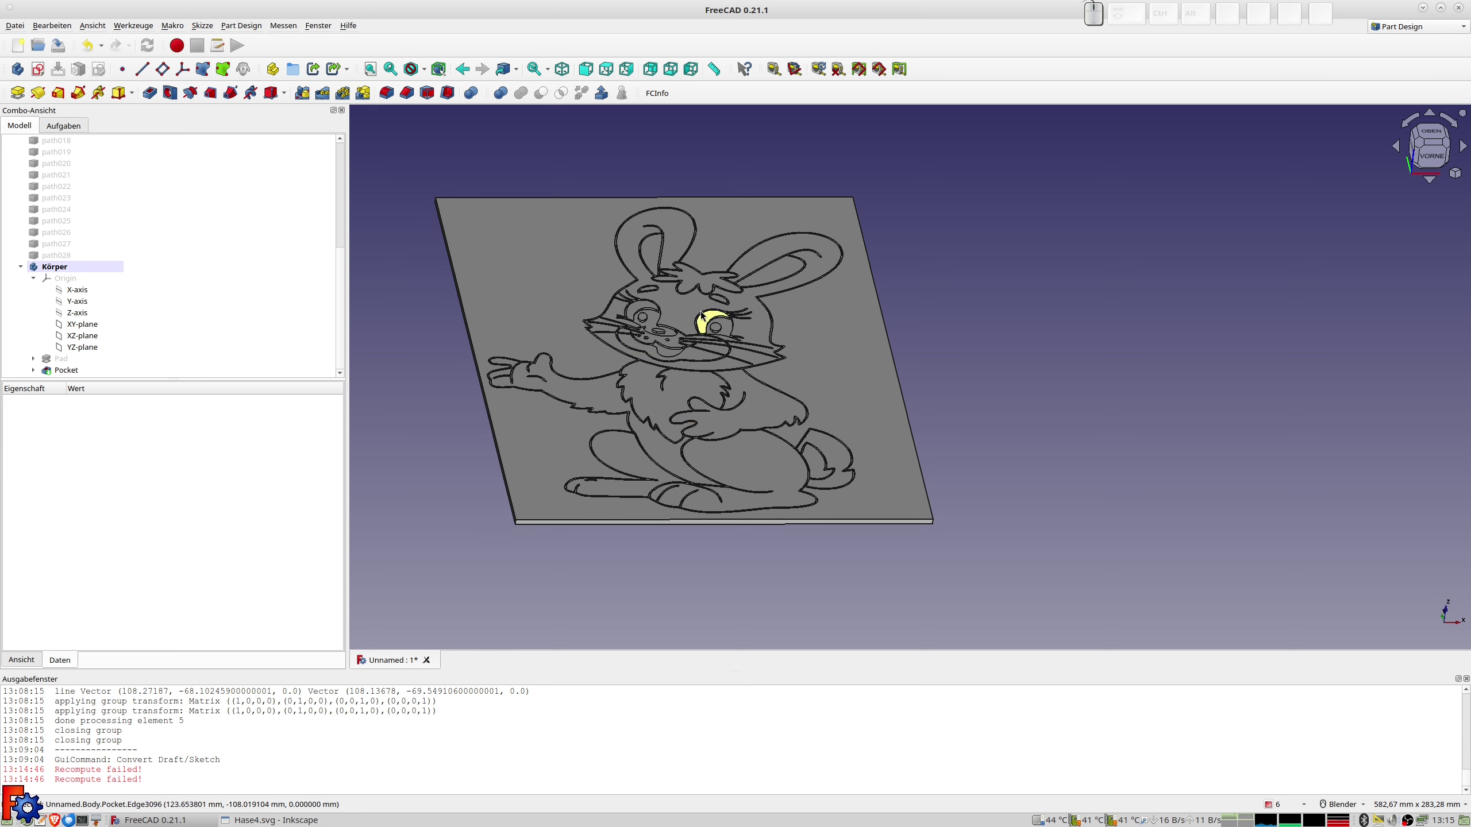
pyautogui.click(404, 267)
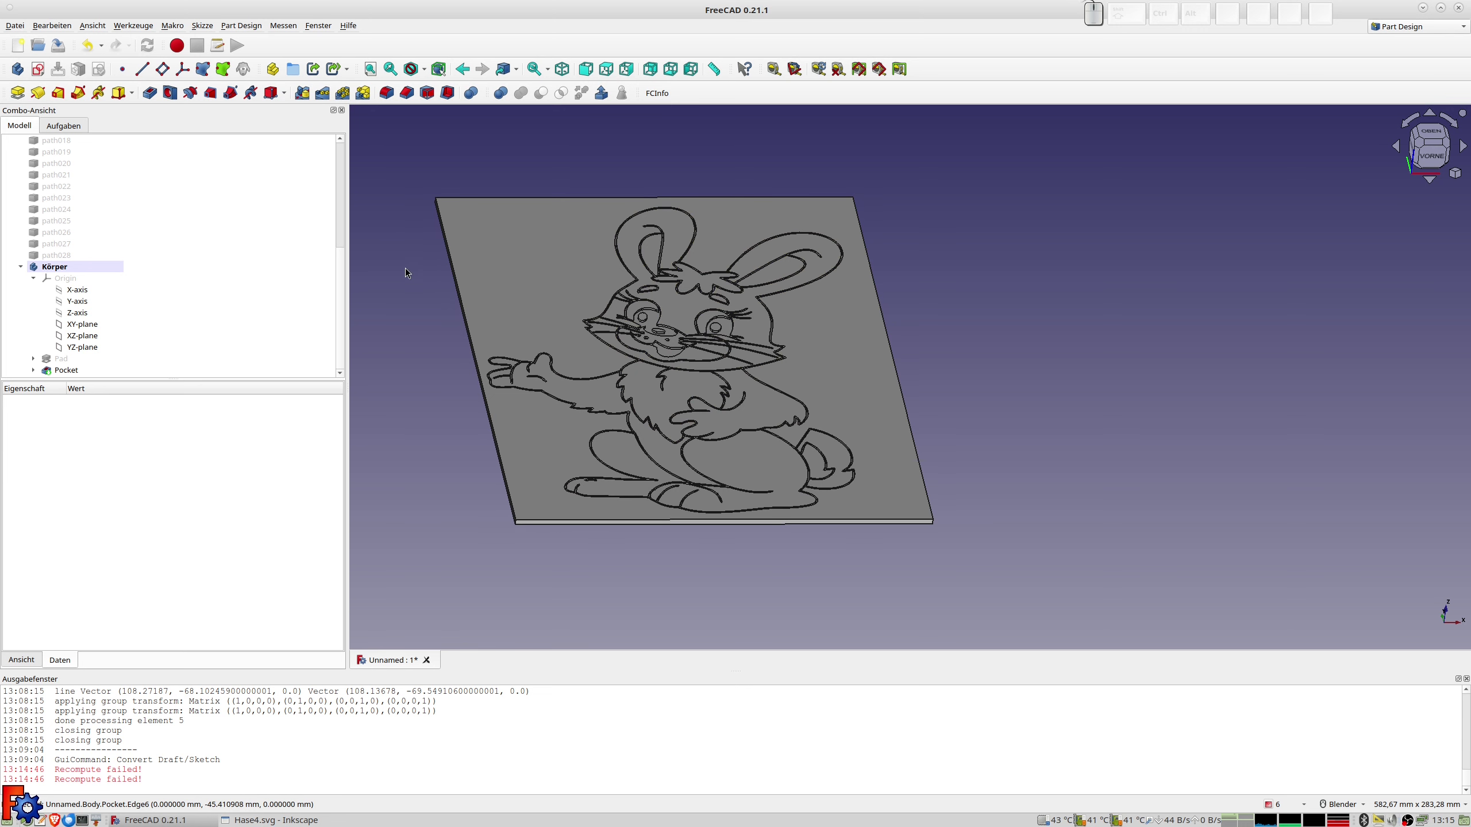